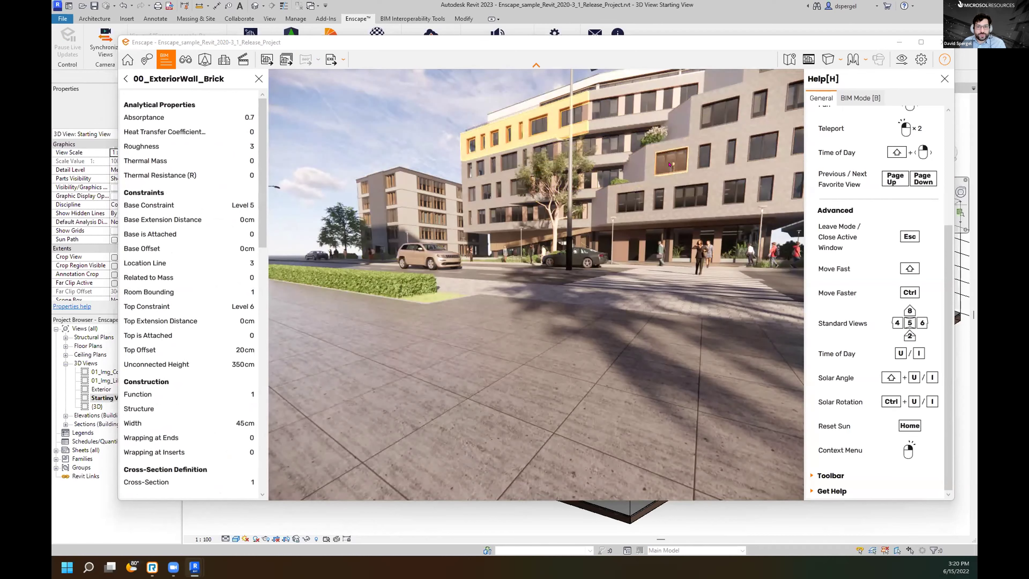
# Examine the BIM properties of the large orange-framed window on the building's facade, and close the BIM information.
pyautogui.click(670, 164)
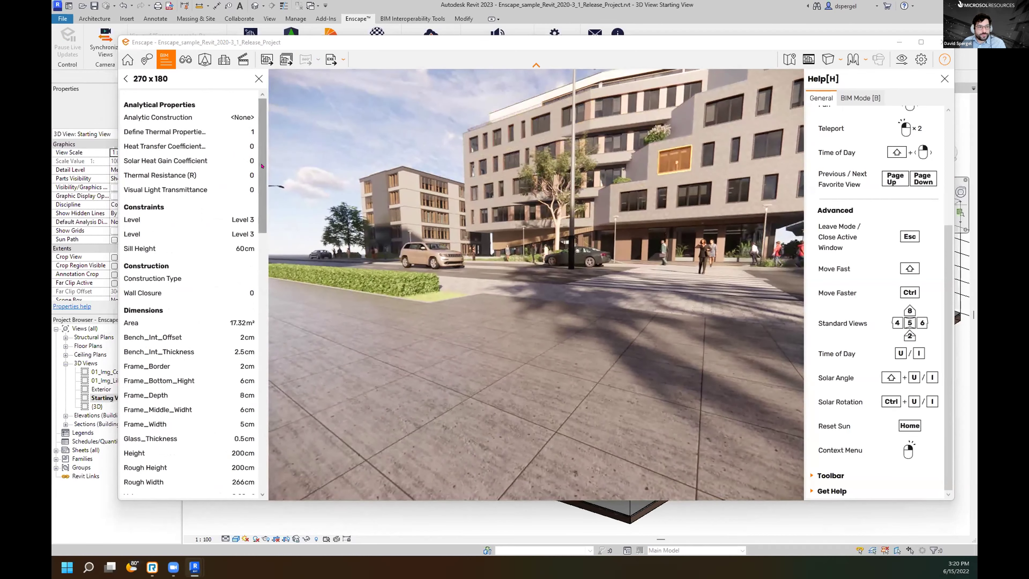
pyautogui.scroll(-6, 262, 166)
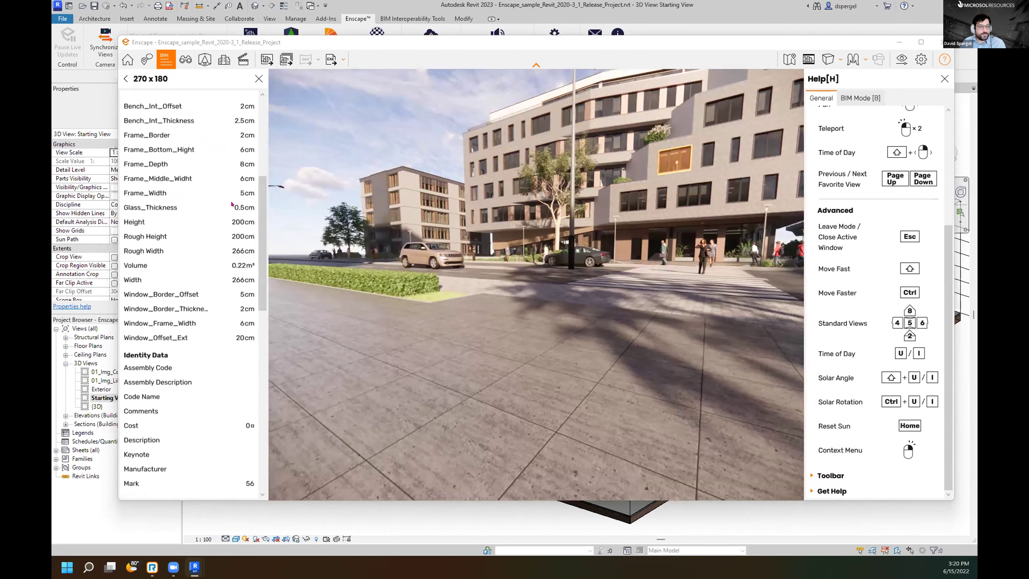
pyautogui.scroll(-2, 232, 204)
pyautogui.scroll(-4, 260, 321)
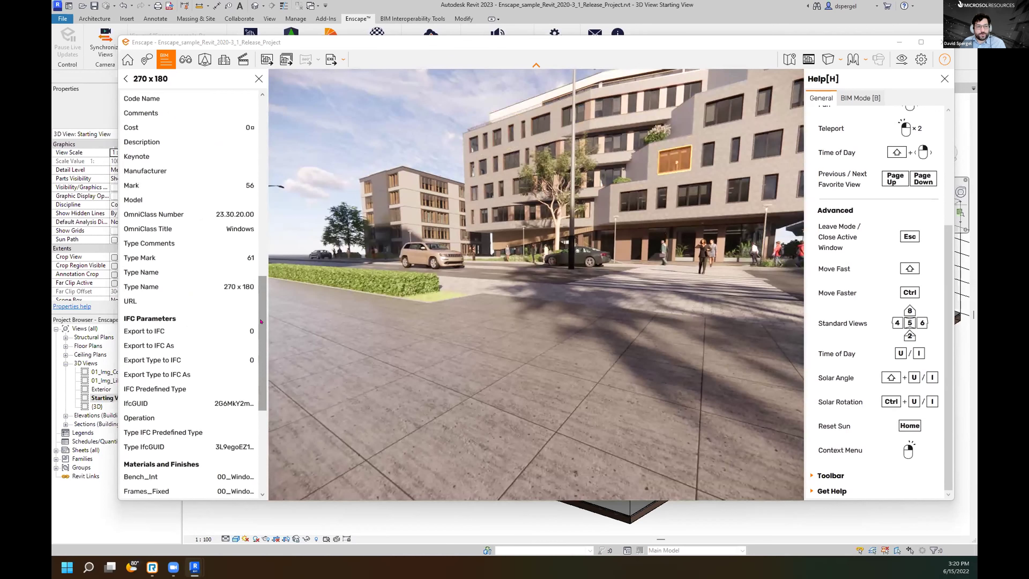
pyautogui.scroll(-5, 261, 345)
pyautogui.moveTo(262, 367); pyautogui.dragTo(262, 146)
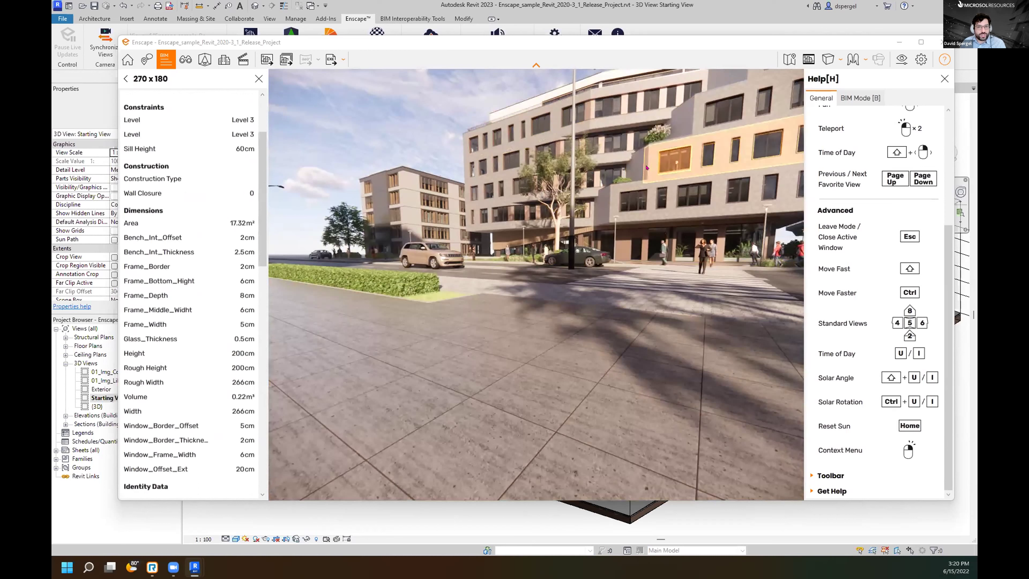
pyautogui.click(614, 145)
pyautogui.click(258, 79)
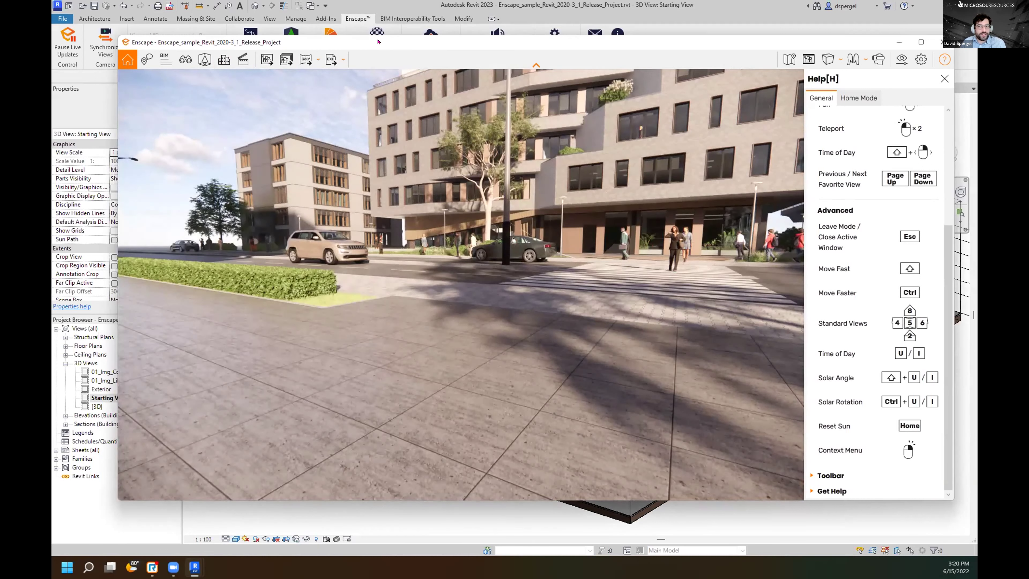
# Open the view management and preview the saved views 01_Img_Libary and 01_Img_CoffeeBar in the rendering.
pyautogui.moveTo(440, 49); pyautogui.dragTo(507, 53)
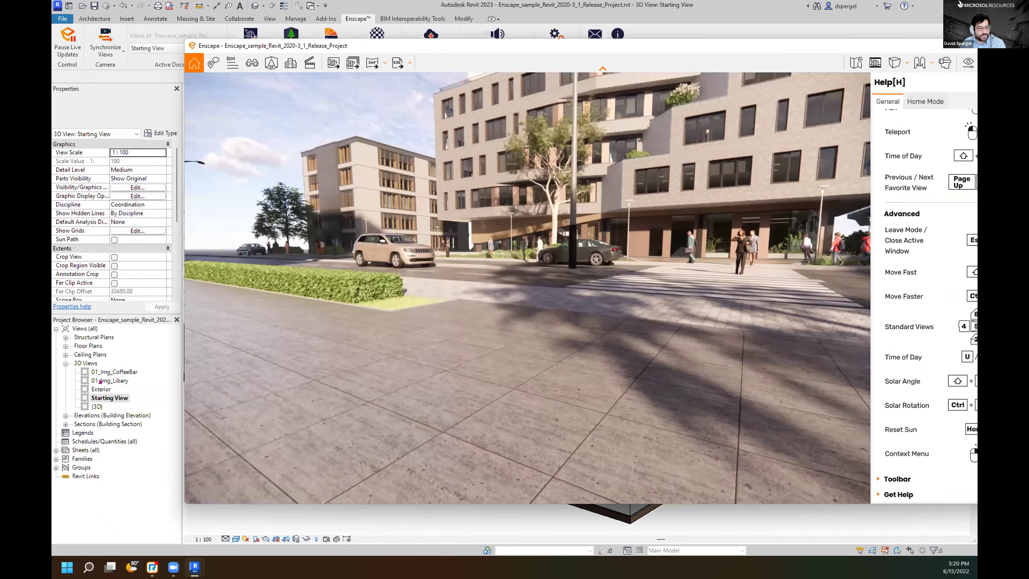
pyautogui.click(251, 63)
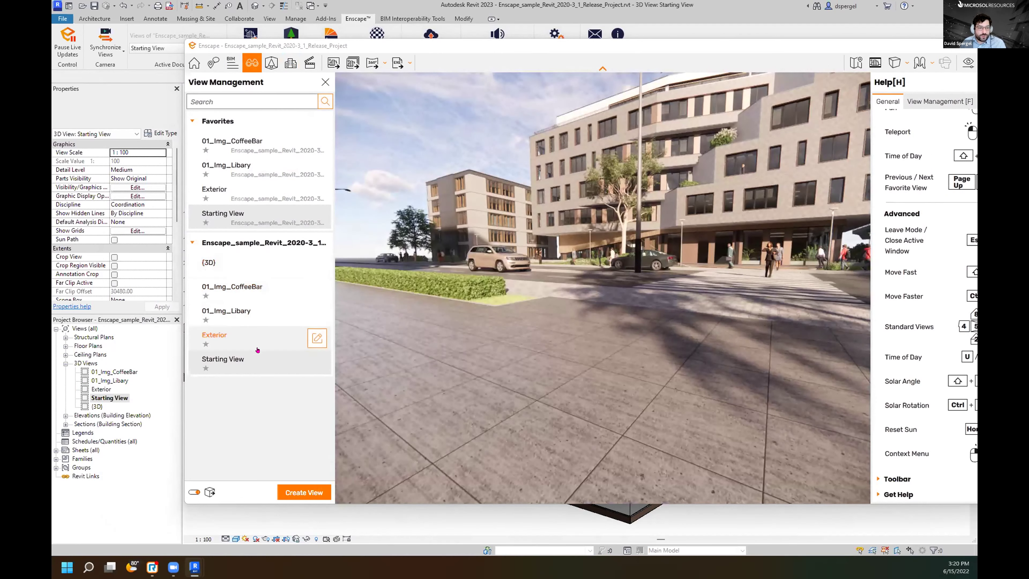
pyautogui.click(255, 313)
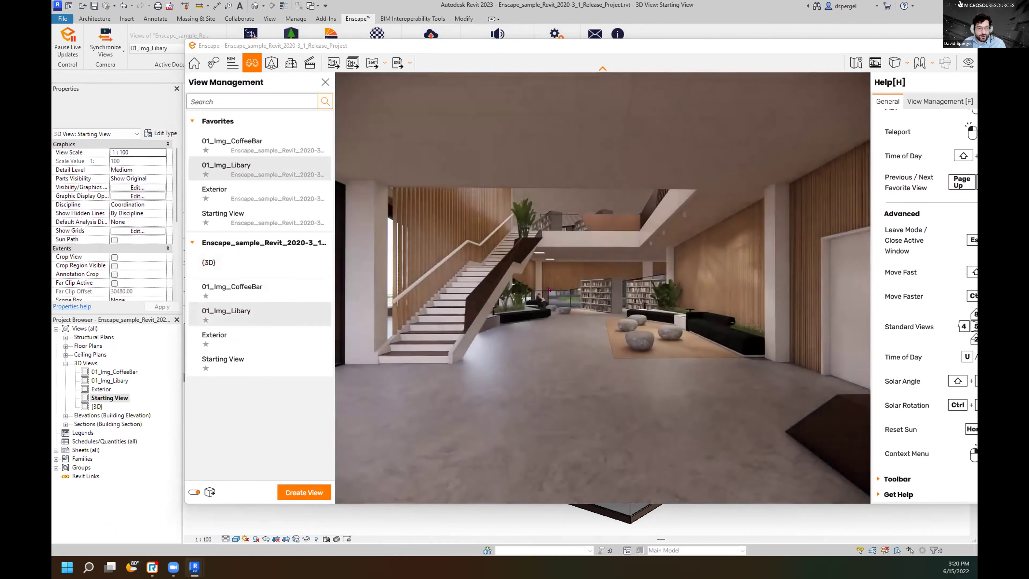
pyautogui.click(248, 288)
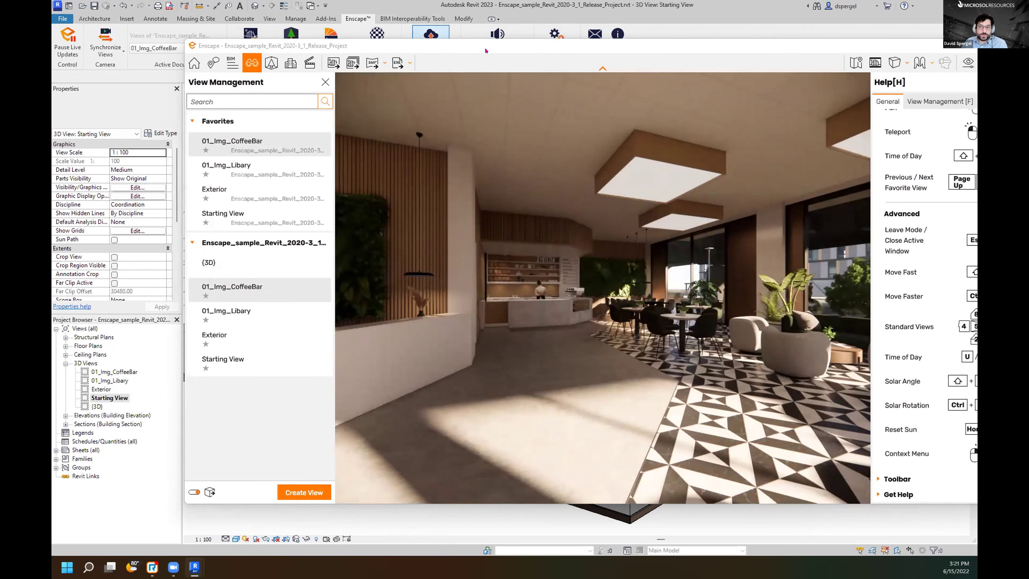
# Reposition the camera in the coffee bar and create a CAD view named Enscape 3D view 1 with the Starting View visual preset.
pyautogui.moveTo(502, 51); pyautogui.dragTo(447, 52)
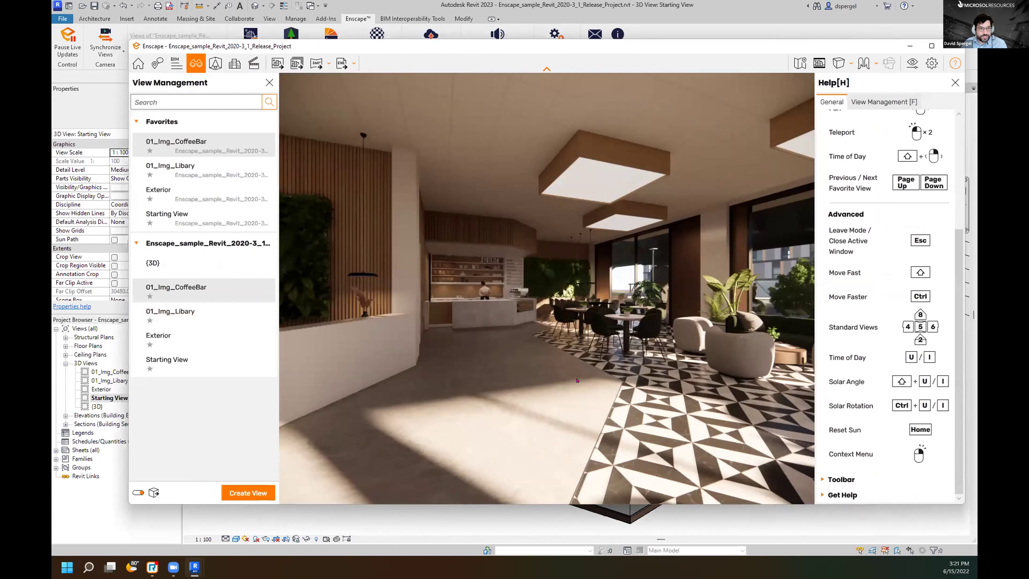
pyautogui.moveTo(353, 344); pyautogui.dragTo(284, 405)
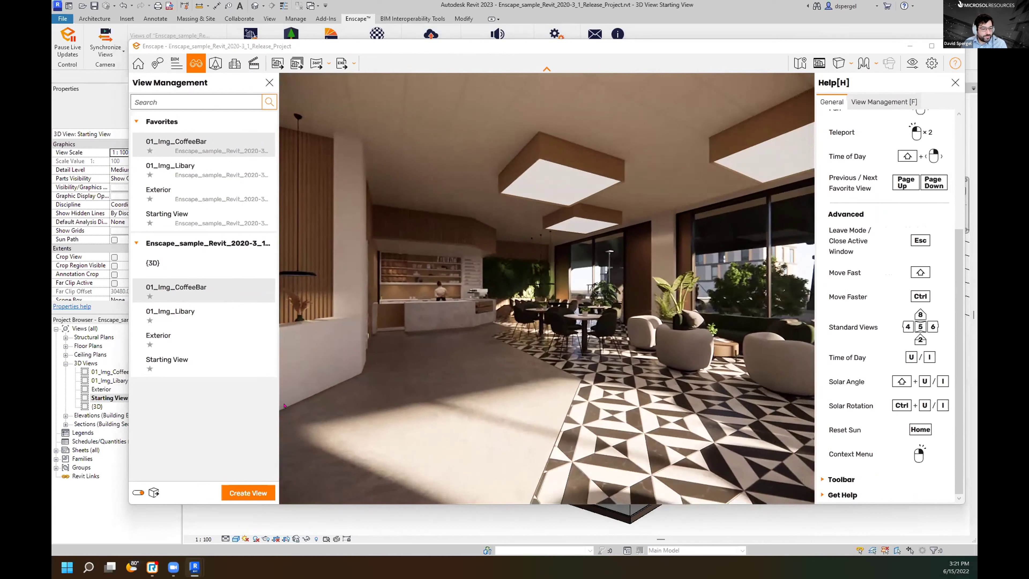
pyautogui.press('ctrl')
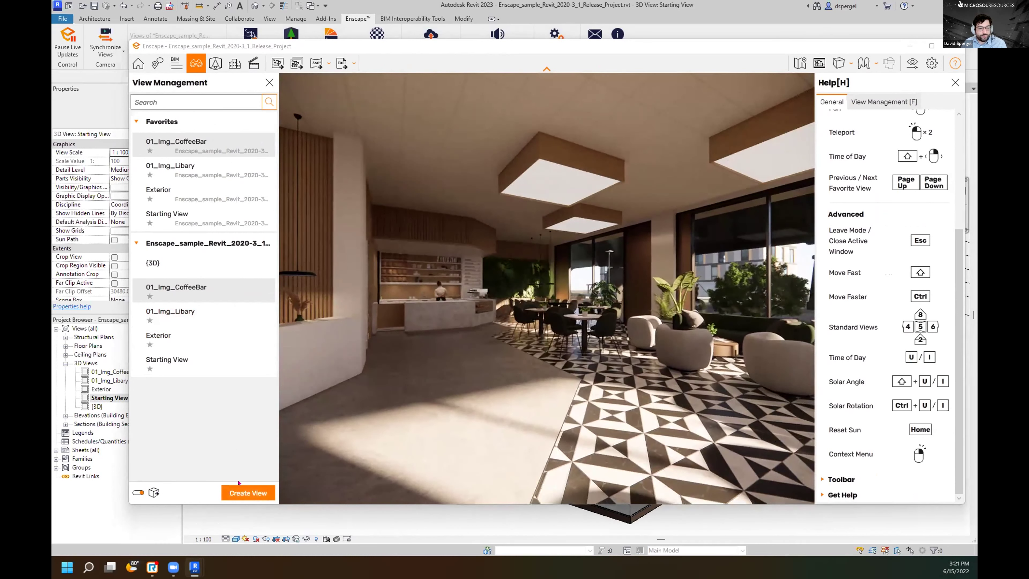
pyautogui.press('Left')
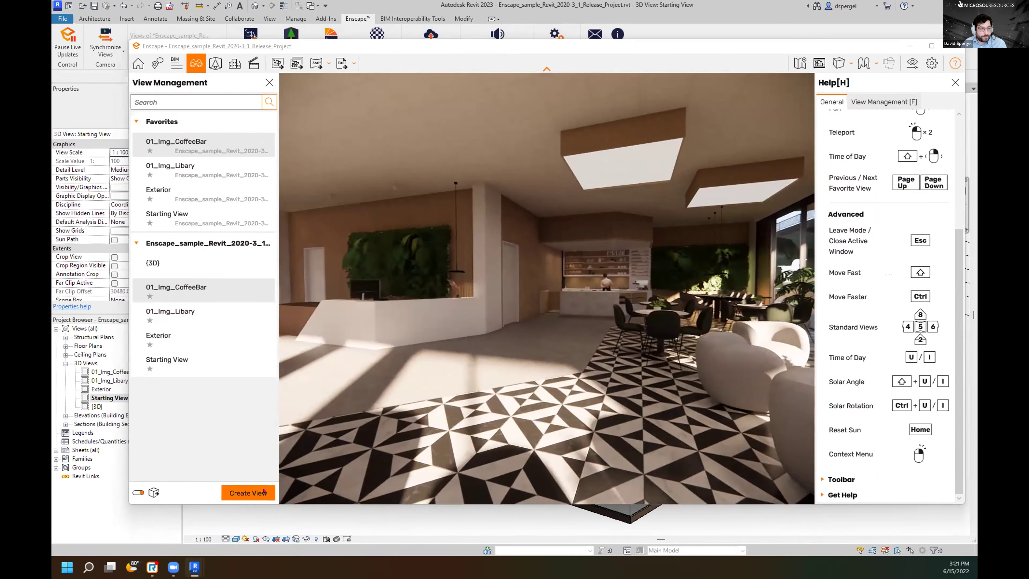
pyautogui.click(239, 492)
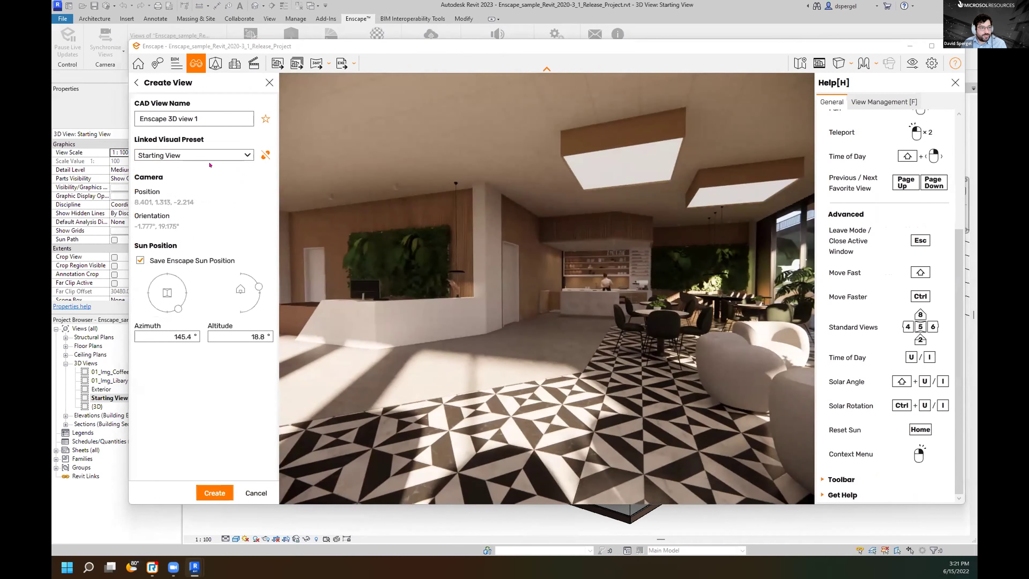
pyautogui.click(215, 491)
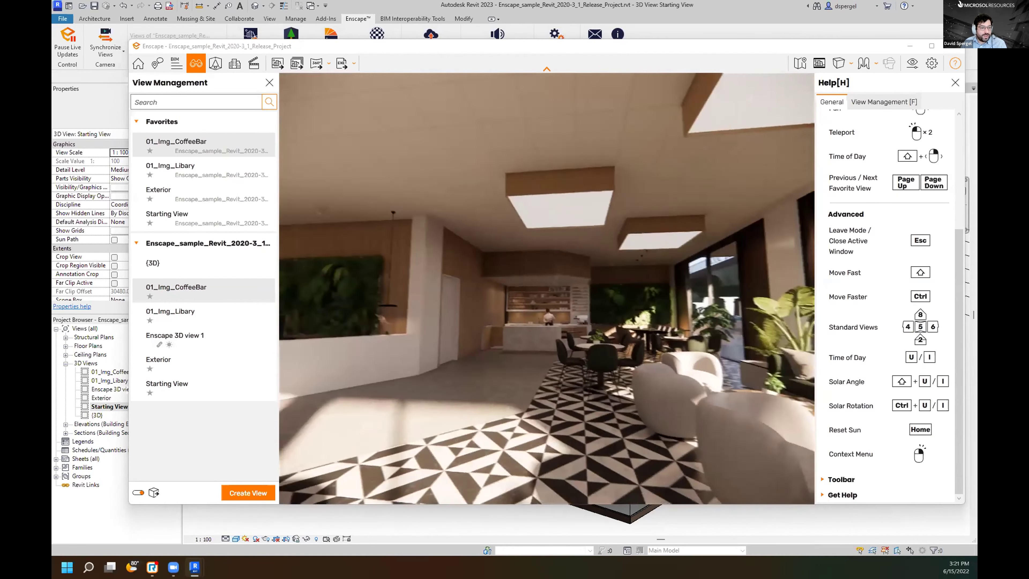
# Open the new Enscape 3D view 1 in Revit and dismiss the project reminder without saving.
pyautogui.moveTo(344, 439); pyautogui.dragTo(272, 430)
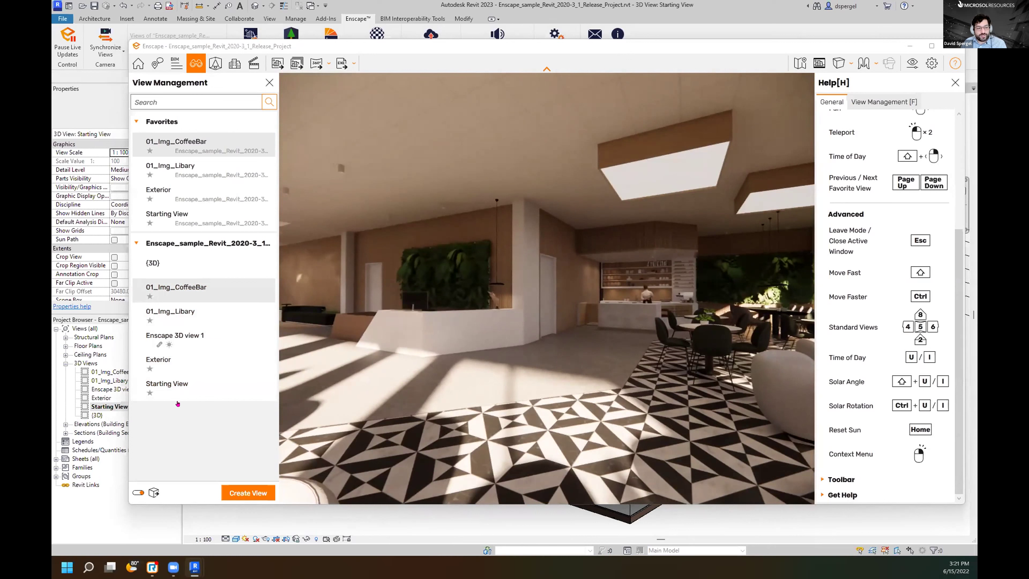
pyautogui.doubleClick(108, 389)
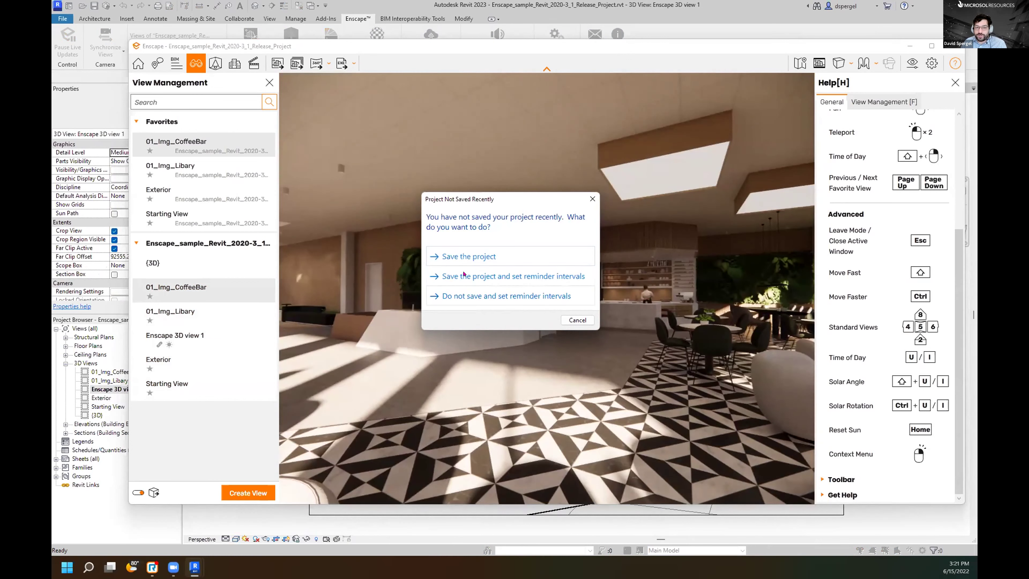
pyautogui.click(456, 300)
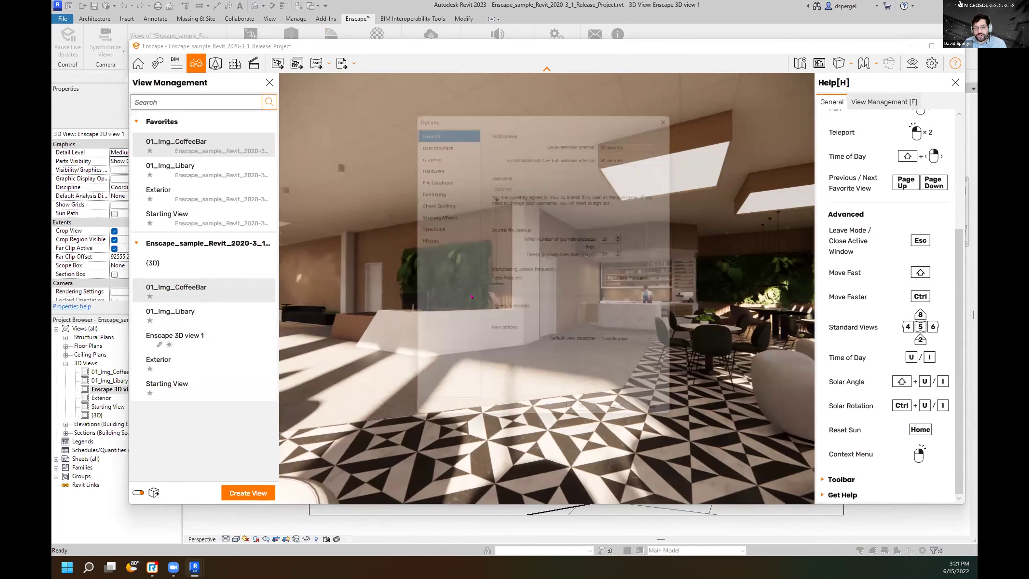
pyautogui.click(626, 424)
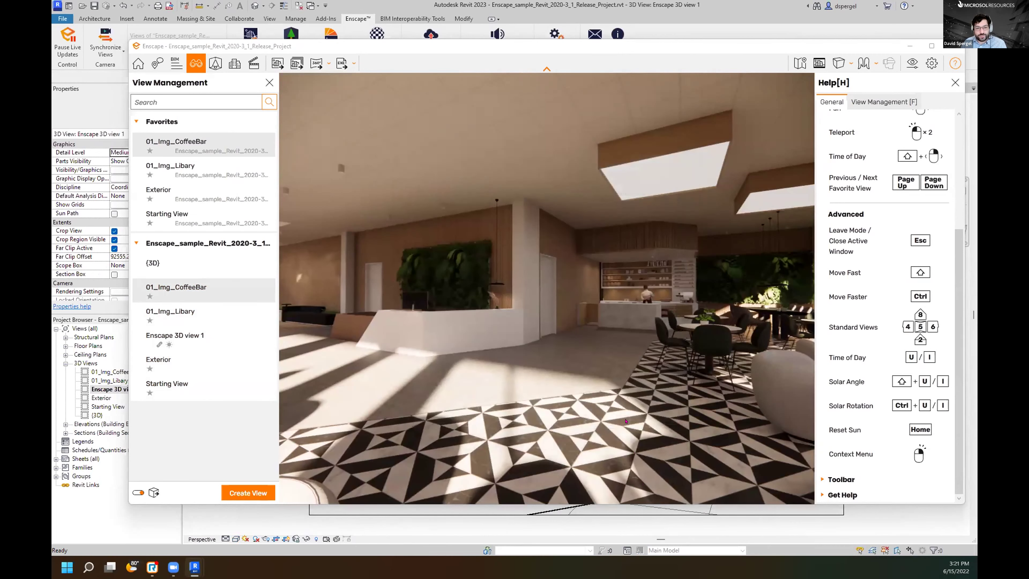
# Move the rendering window aside to examine the new view's entry among the 3D views in Revit's project browser.
pyautogui.moveTo(261, 46); pyautogui.dragTo(324, 41)
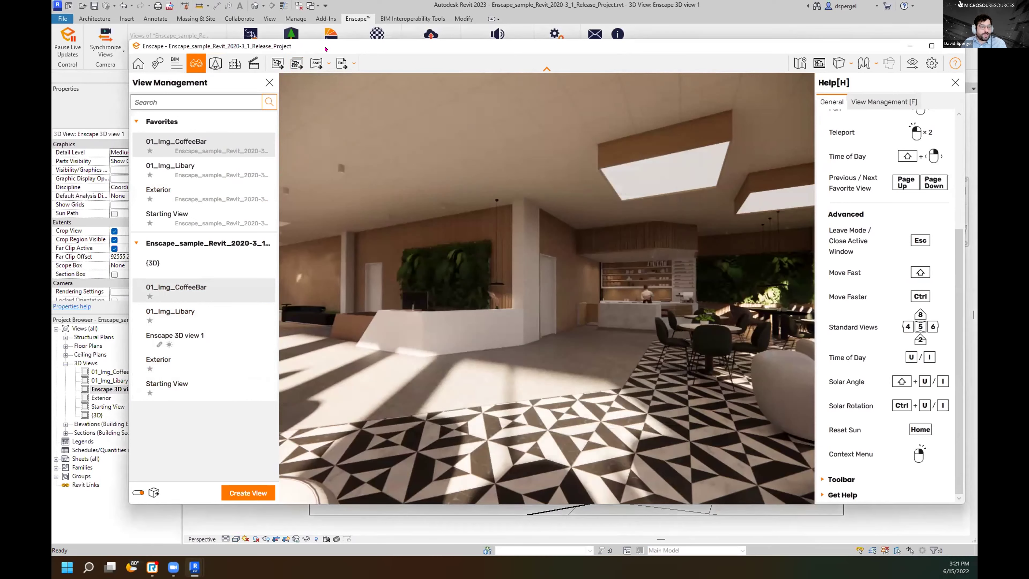
pyautogui.press('ctrl')
pyautogui.press('ctrl')
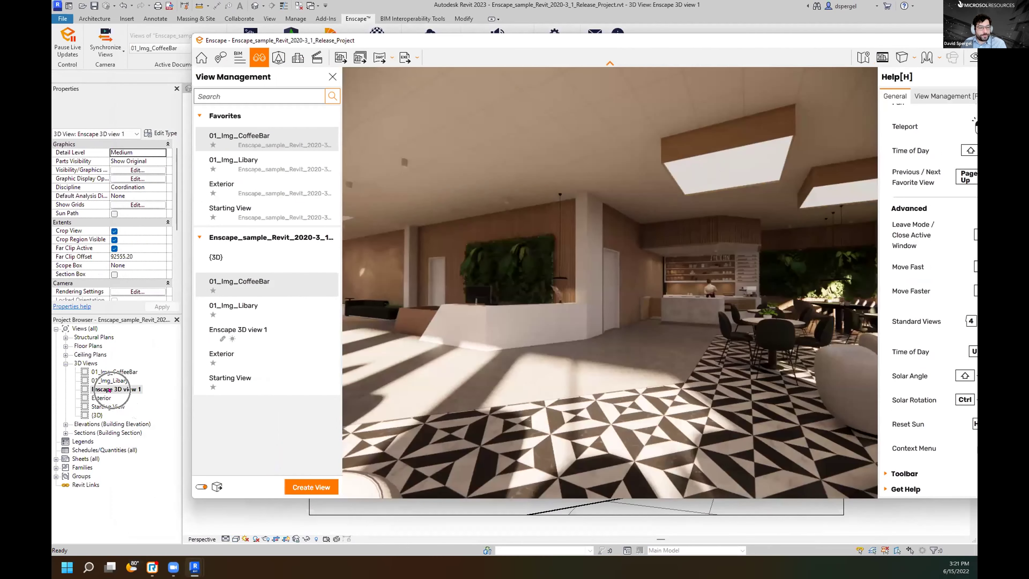
pyautogui.press('ctrl')
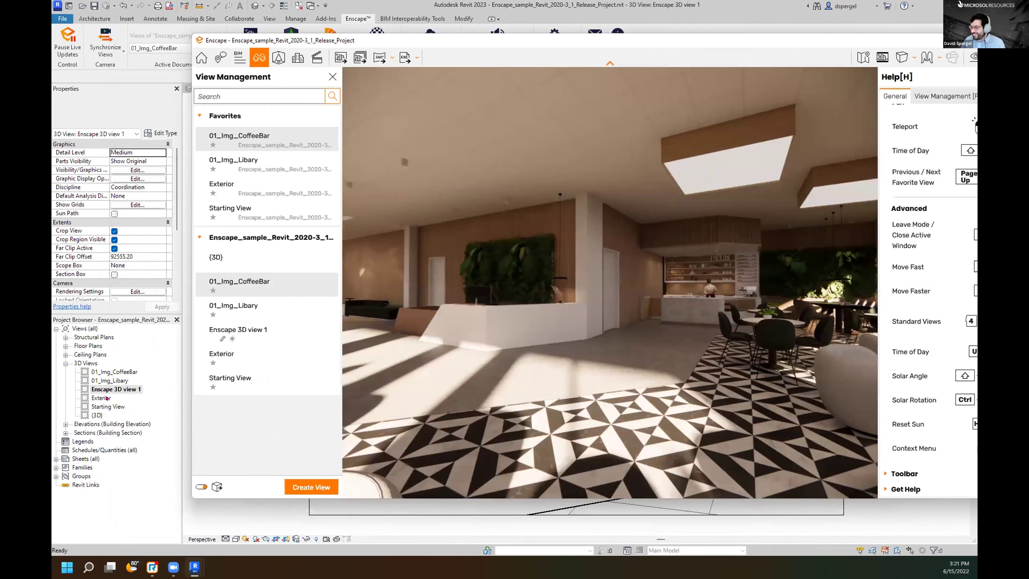
pyautogui.click(93, 398)
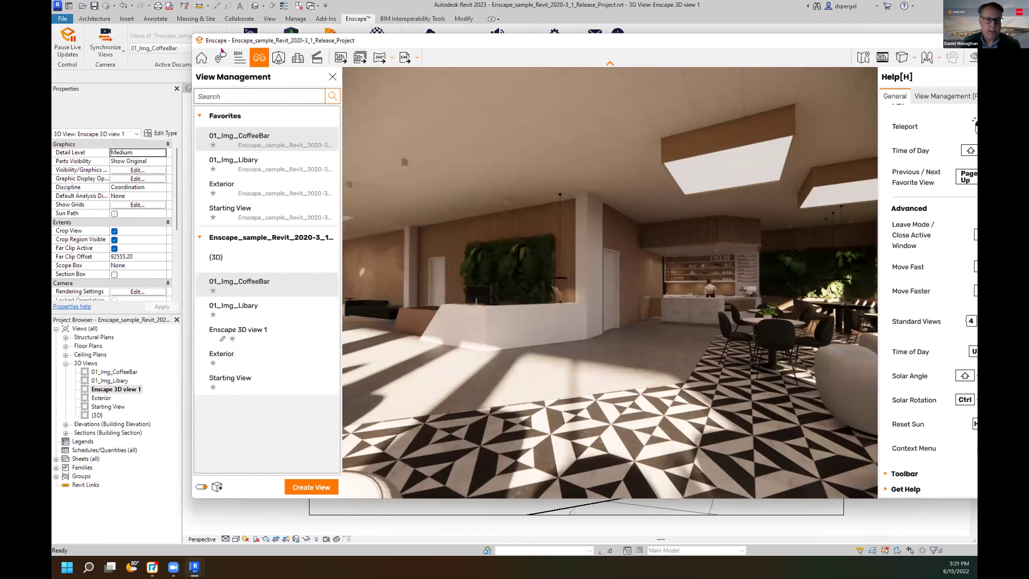
pyautogui.moveTo(221, 47); pyautogui.dragTo(143, 49)
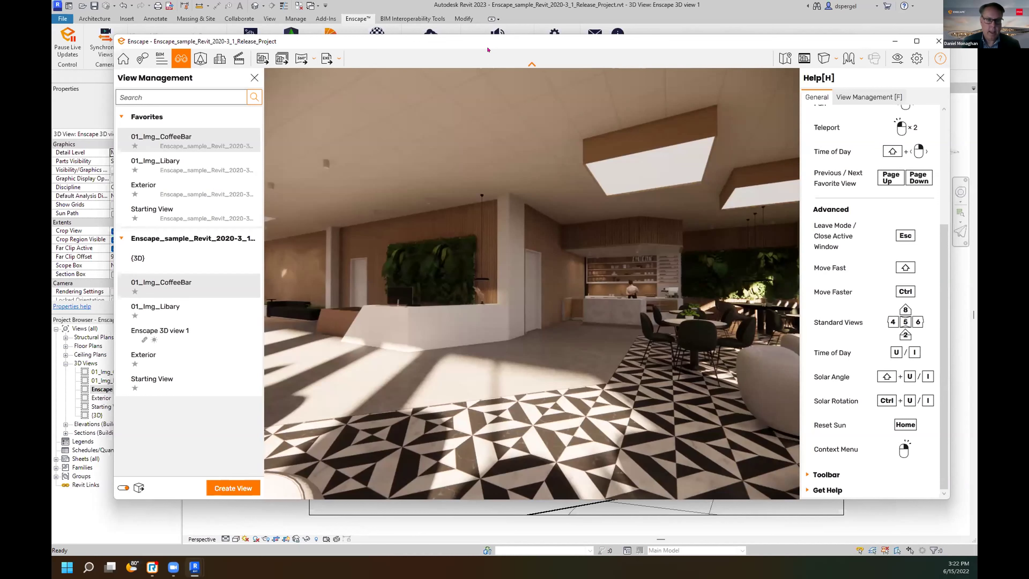
pyautogui.moveTo(487, 50); pyautogui.dragTo(509, 42)
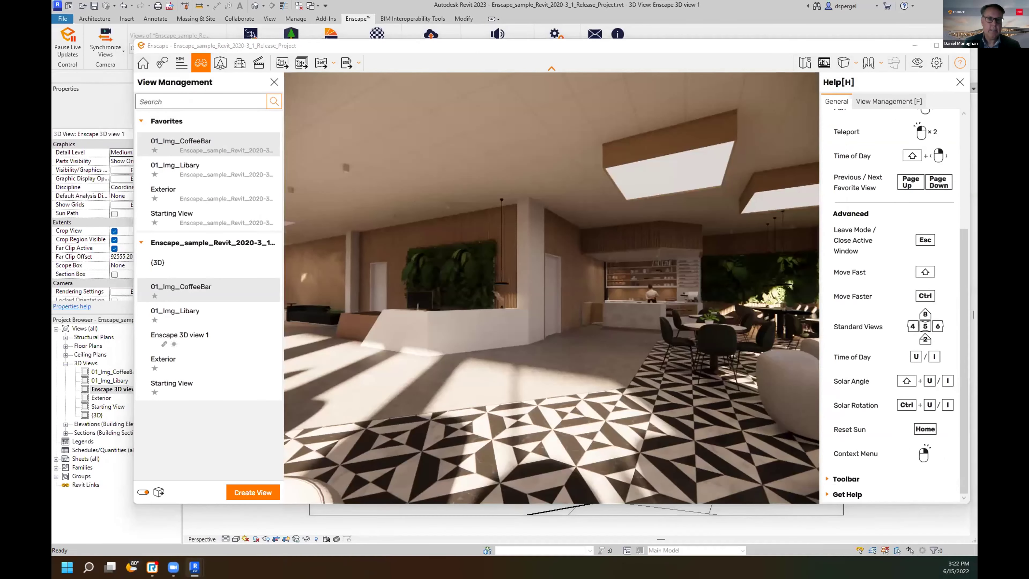
pyautogui.moveTo(478, 373); pyautogui.dragTo(611, 403)
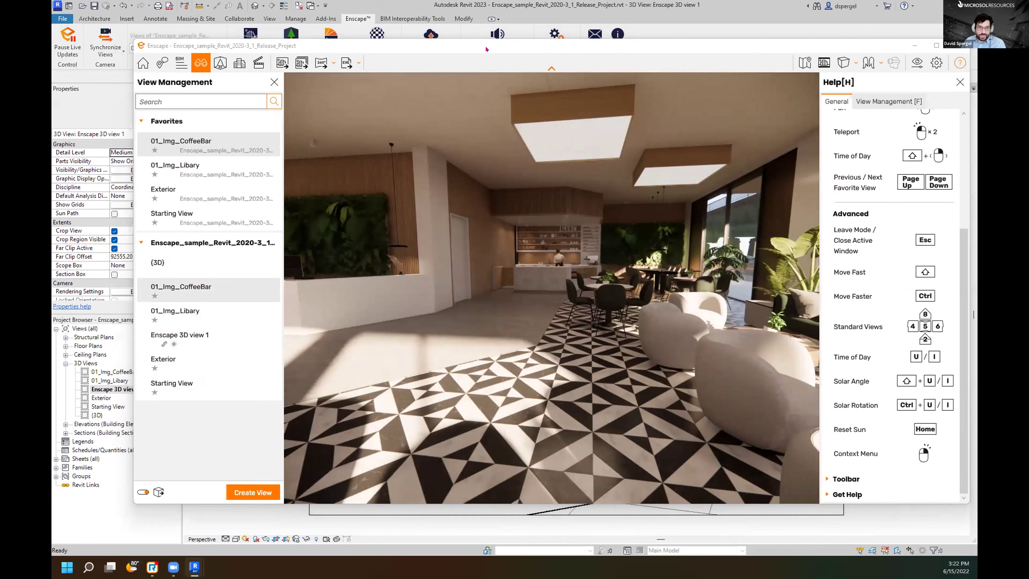
pyautogui.moveTo(479, 51); pyautogui.dragTo(469, 71)
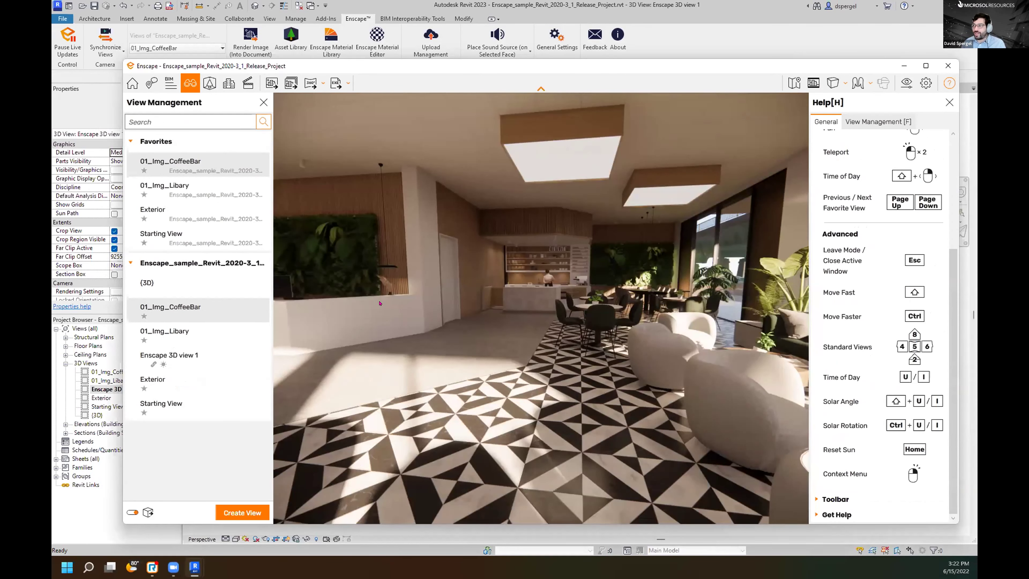
pyautogui.moveTo(416, 269); pyautogui.dragTo(363, 342)
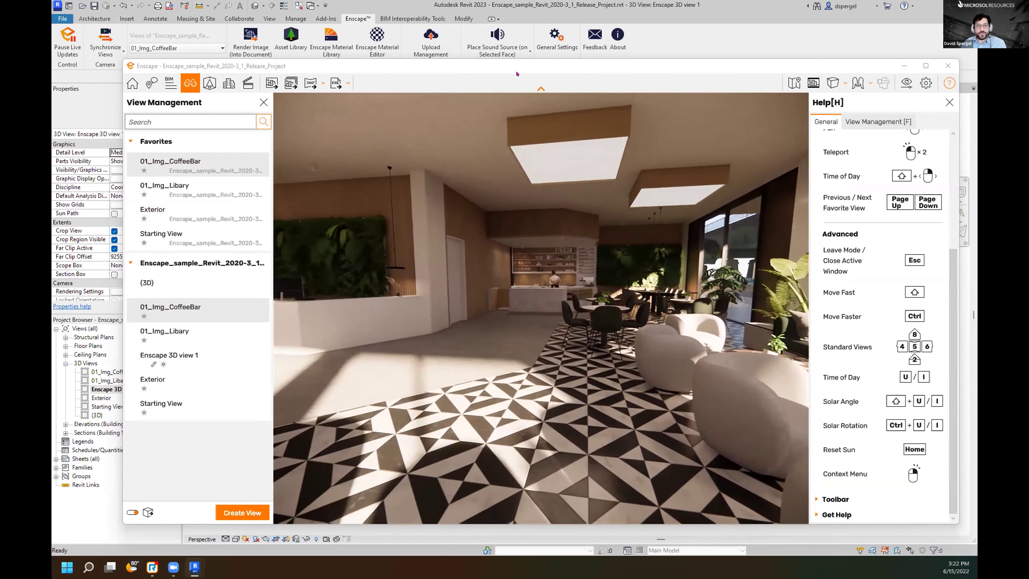
# Open the asset library inside the rendering window and turn the camera towards the reception desk.
pyautogui.moveTo(517, 67); pyautogui.dragTo(303, 54)
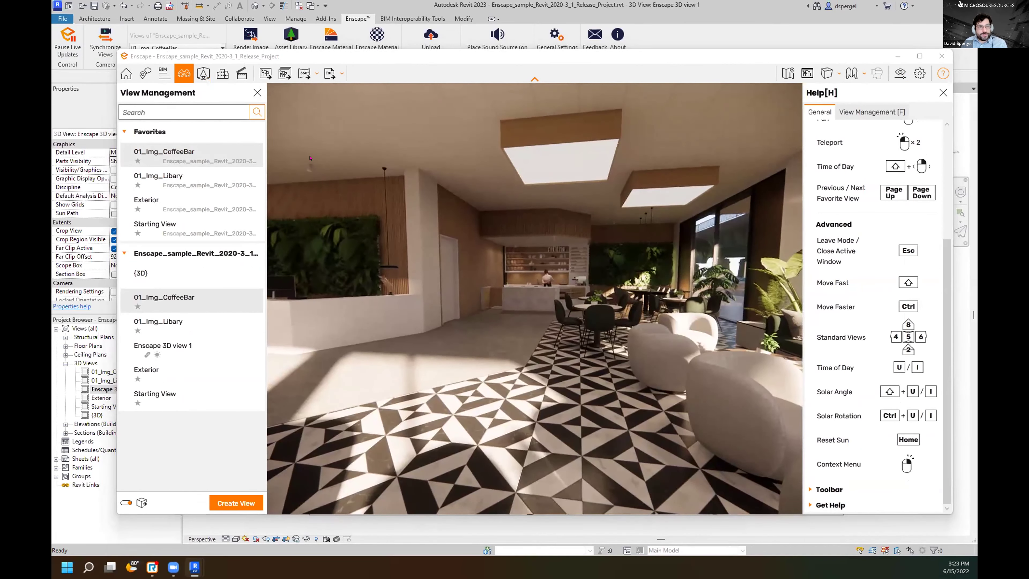
pyautogui.click(206, 74)
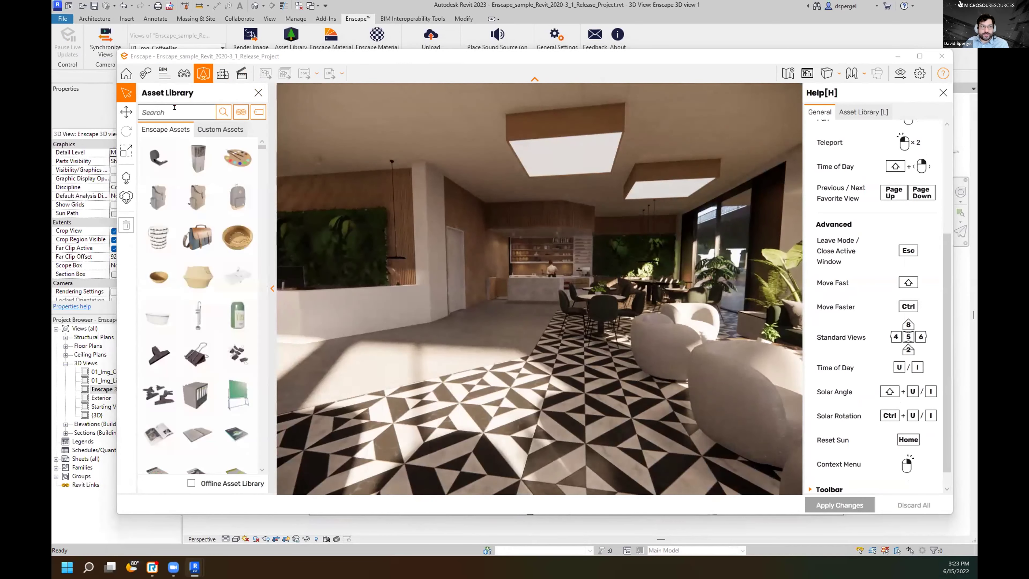
pyautogui.moveTo(493, 344); pyautogui.dragTo(433, 342)
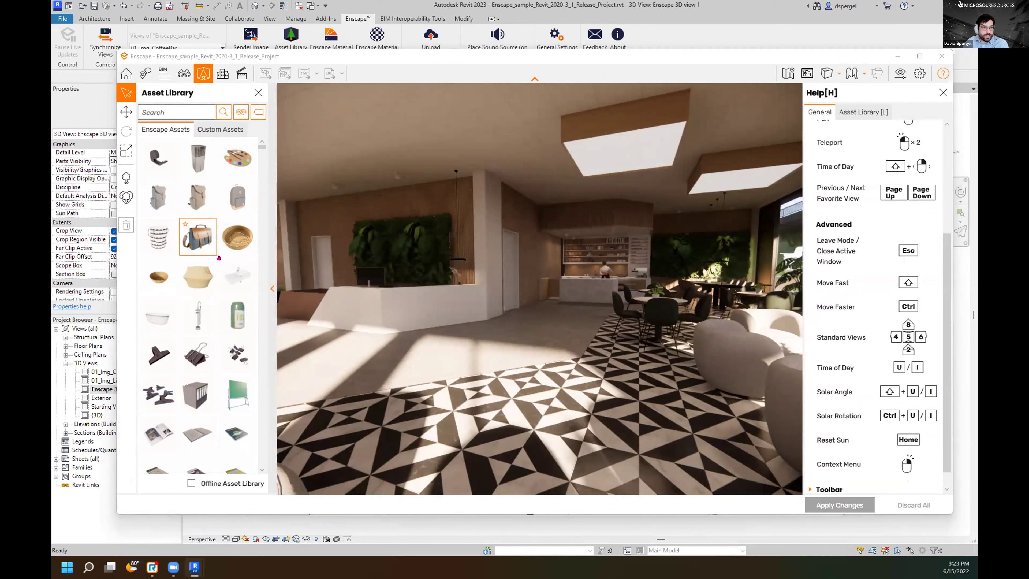
# Minimize the rendering window, open the Enscape Asset Library from Revit, and browse all its assets.
pyautogui.click(896, 57)
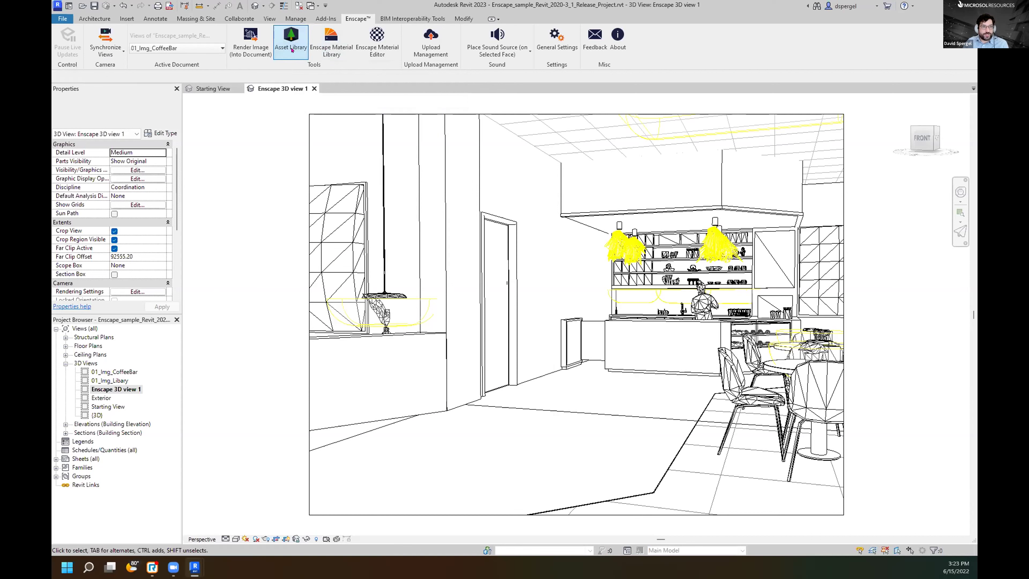
pyautogui.moveTo(1026, 111); pyautogui.dragTo(973, 107)
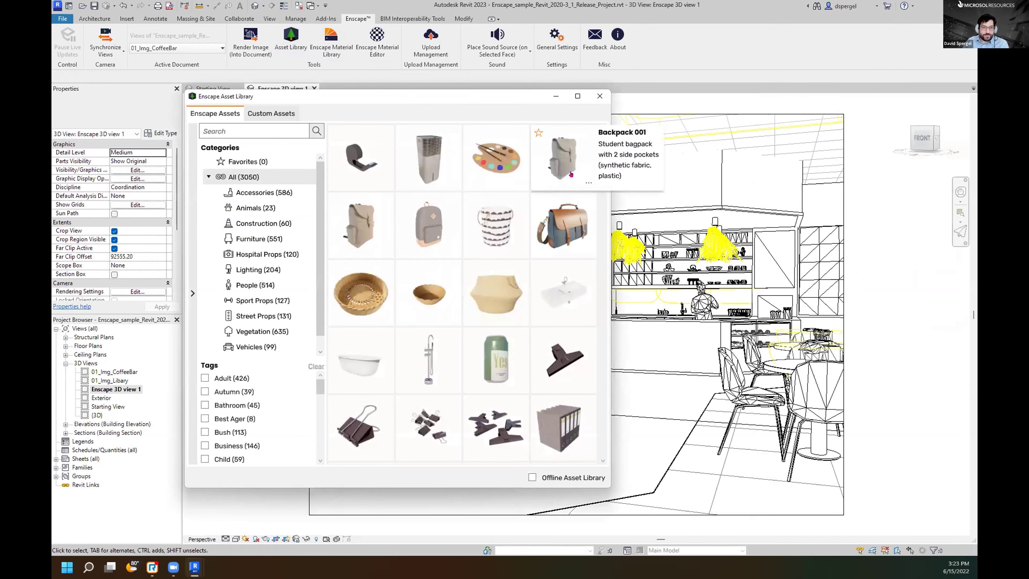
pyautogui.moveTo(607, 135); pyautogui.dragTo(608, 144)
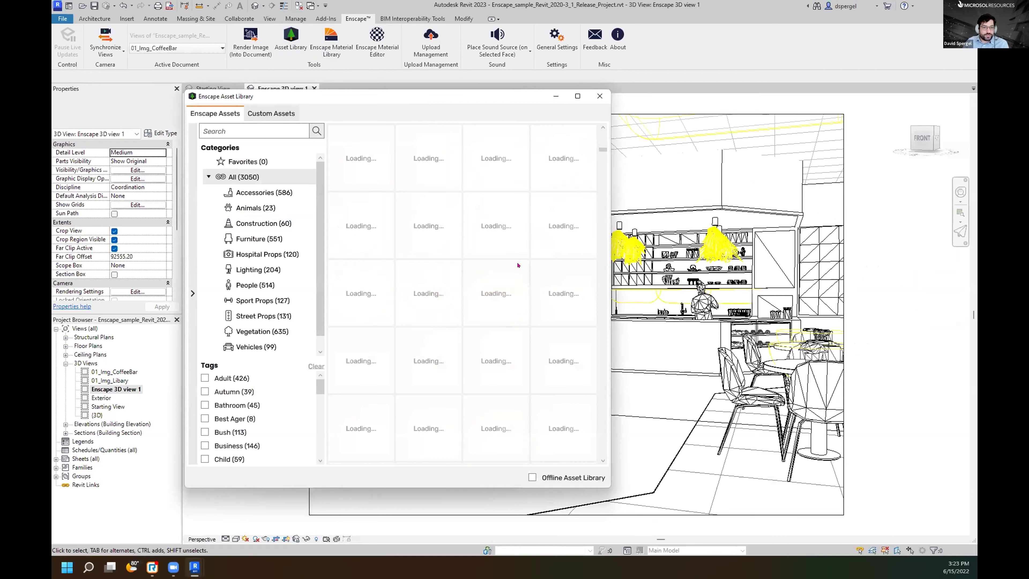
pyautogui.scroll(5, 522, 270)
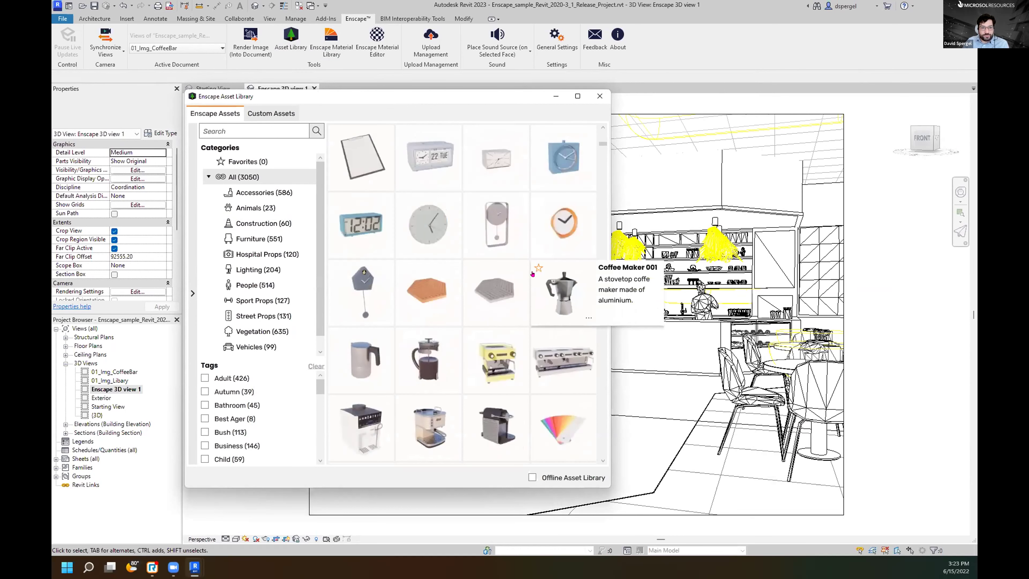
# Browse the custom assets collection in the Enscape Asset Library from start to end.
pyautogui.scroll(5, 331, 212)
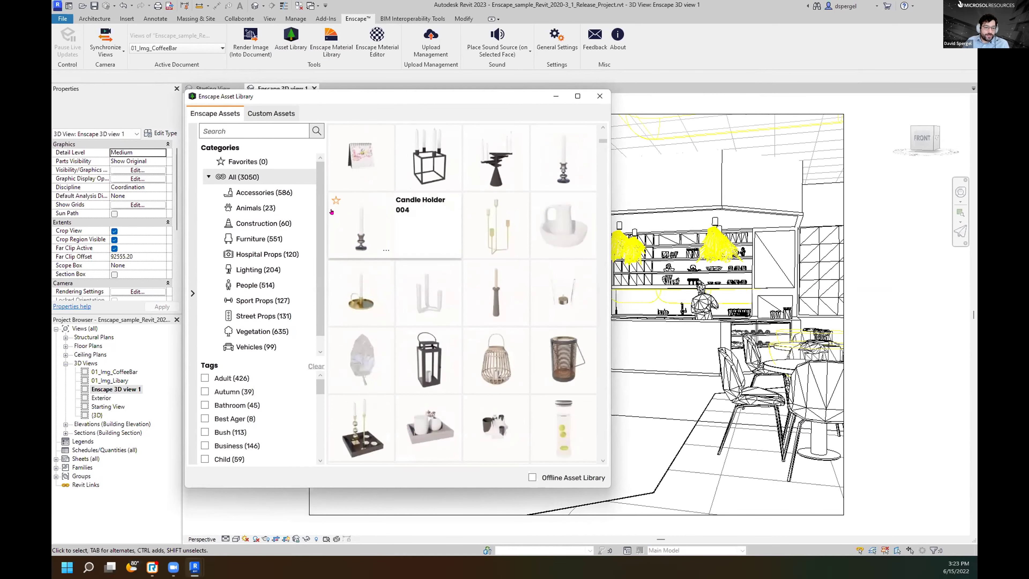
pyautogui.click(270, 113)
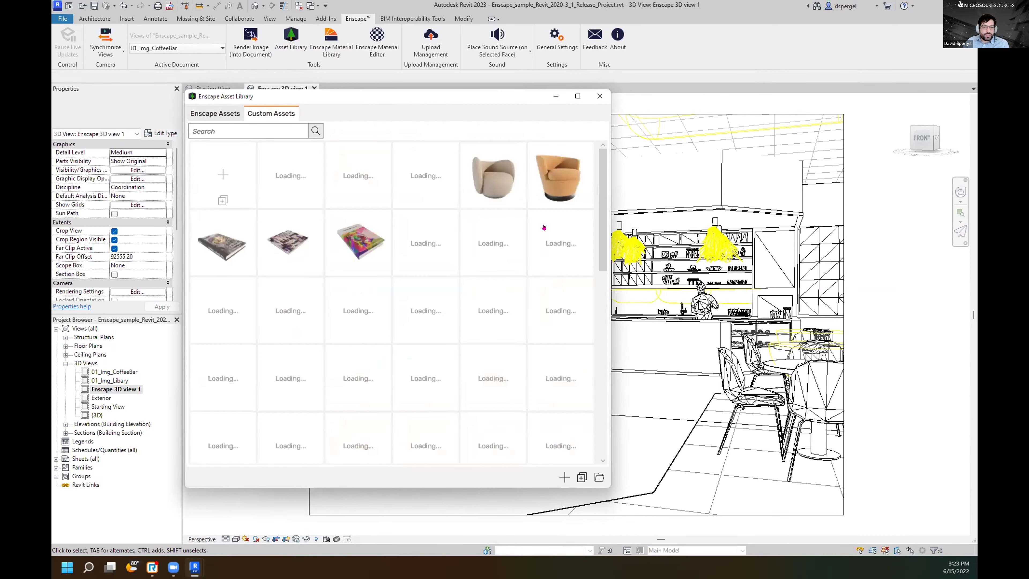
pyautogui.moveTo(601, 252); pyautogui.dragTo(601, 256)
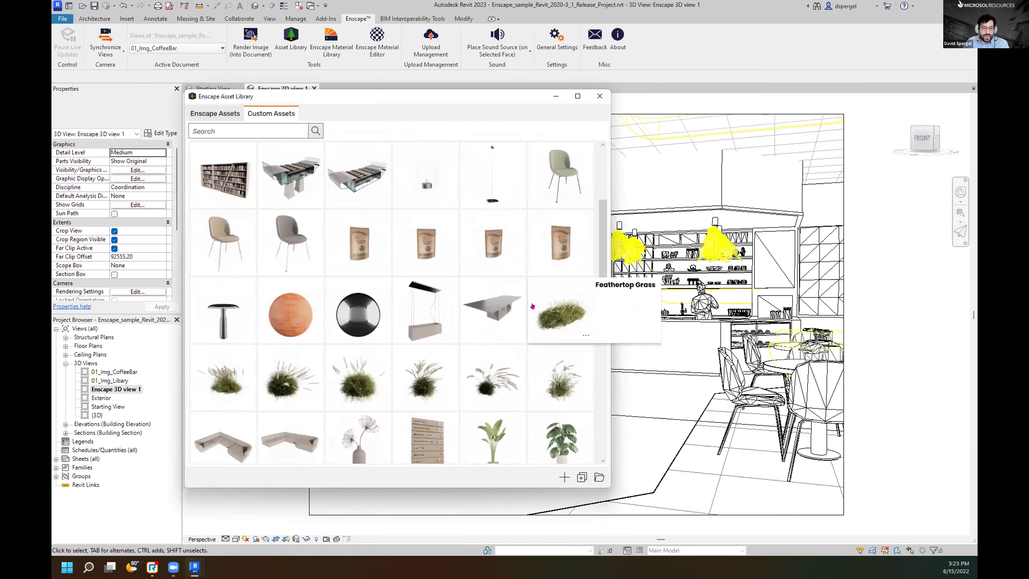
pyautogui.scroll(-4, 531, 307)
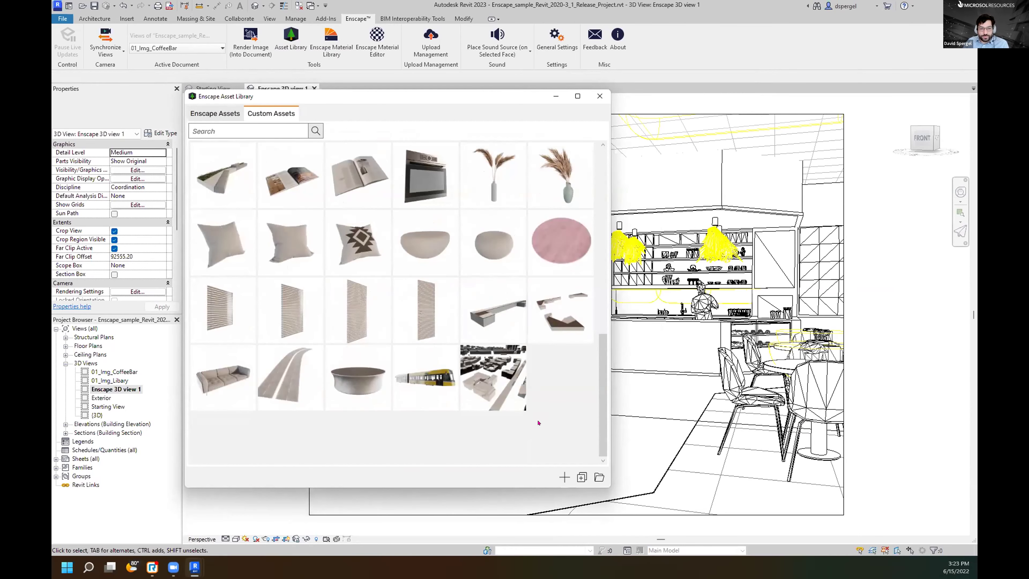
pyautogui.scroll(10, 574, 345)
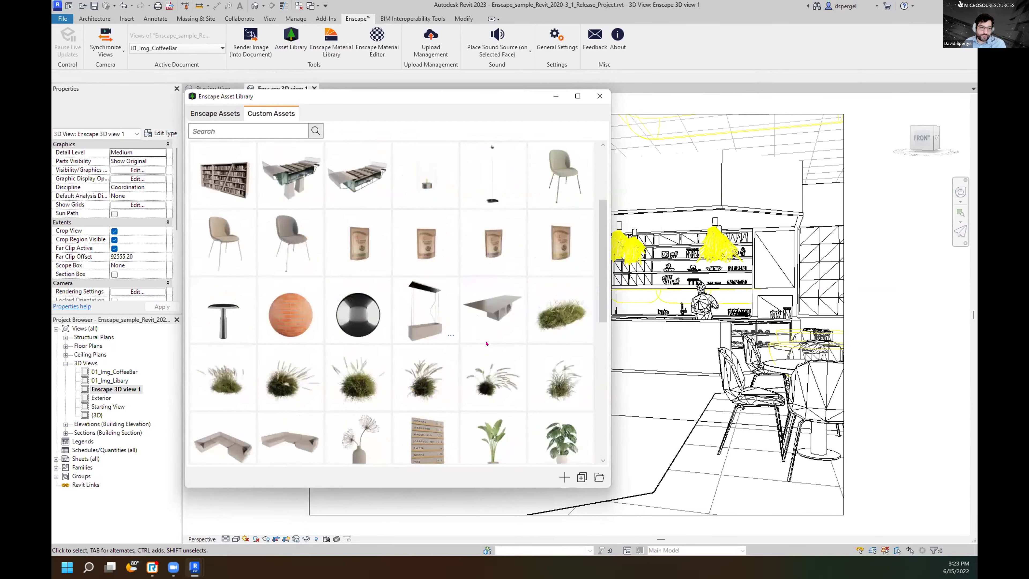
pyautogui.scroll(3, 455, 373)
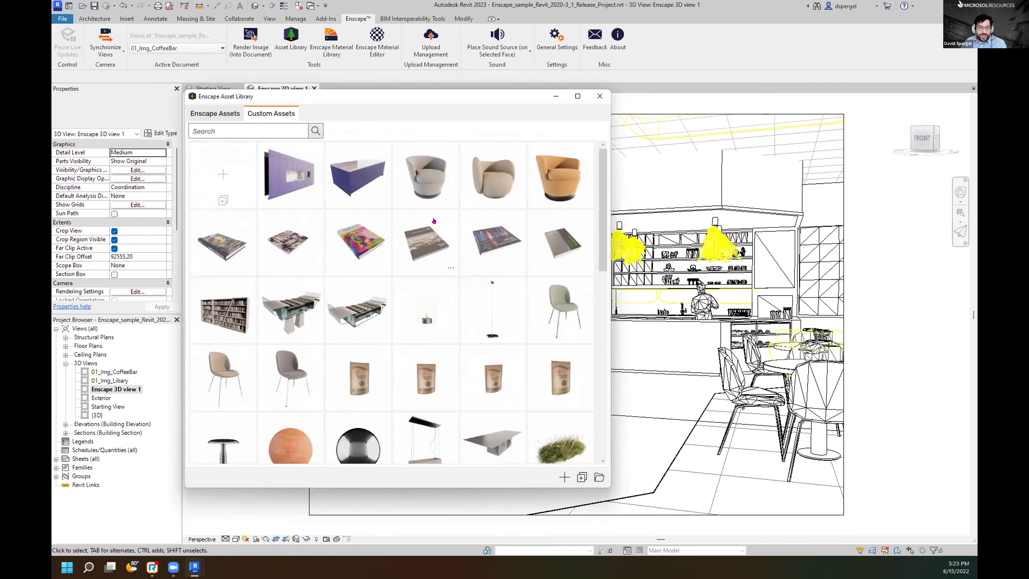
# Place the Aadesh 001: Sitting asset from the Enscape People category at the chair beside the café table in Enscape 3D view 1.
pyautogui.click(215, 113)
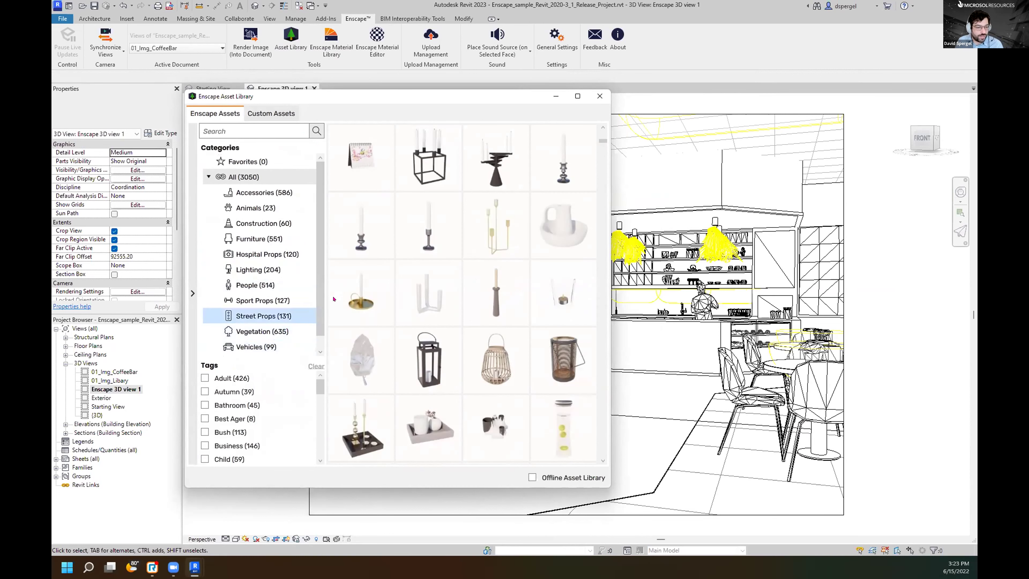
pyautogui.scroll(-2, 440, 265)
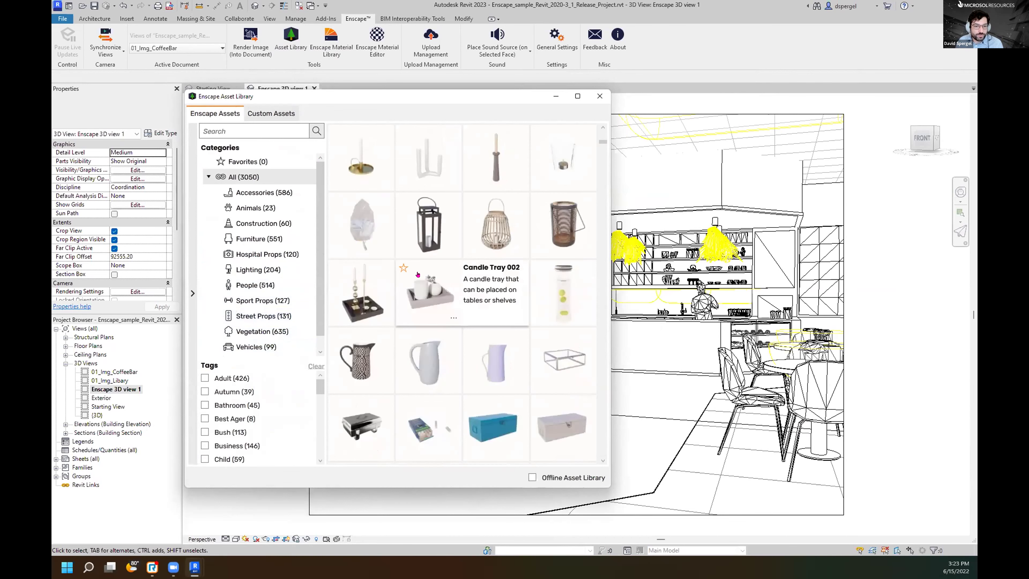
pyautogui.scroll(3, 440, 265)
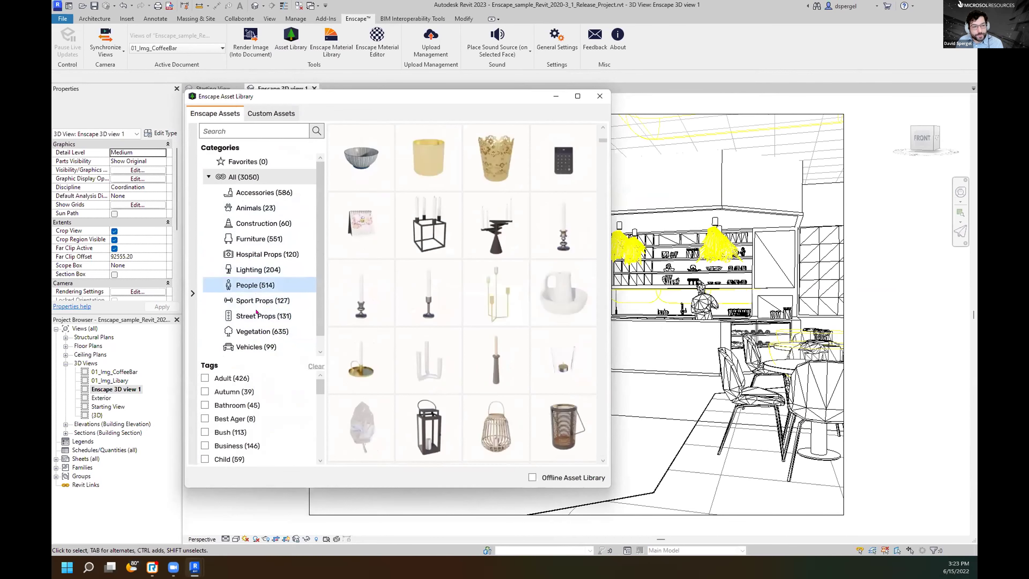
pyautogui.click(262, 287)
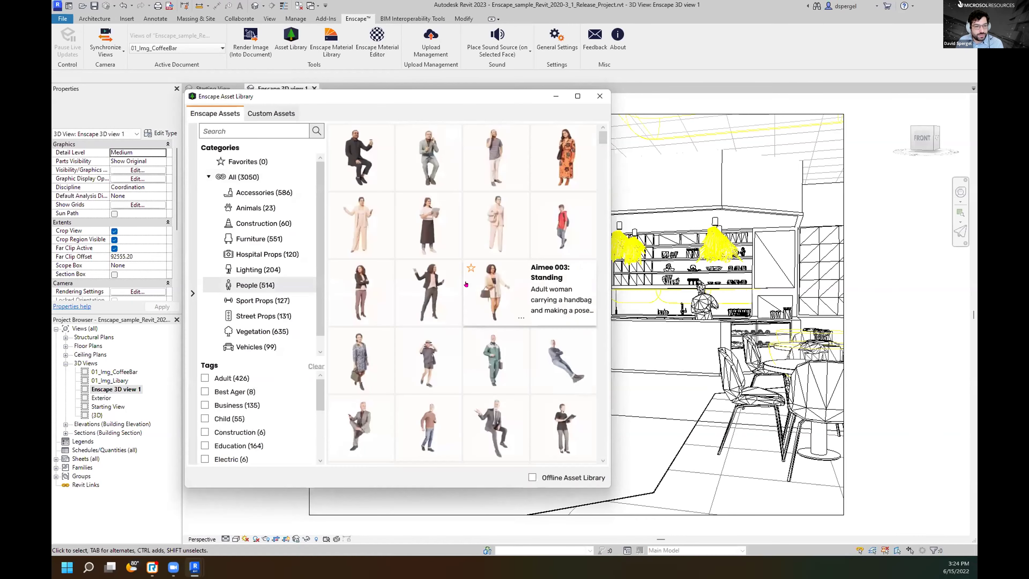
pyautogui.moveTo(364, 174)
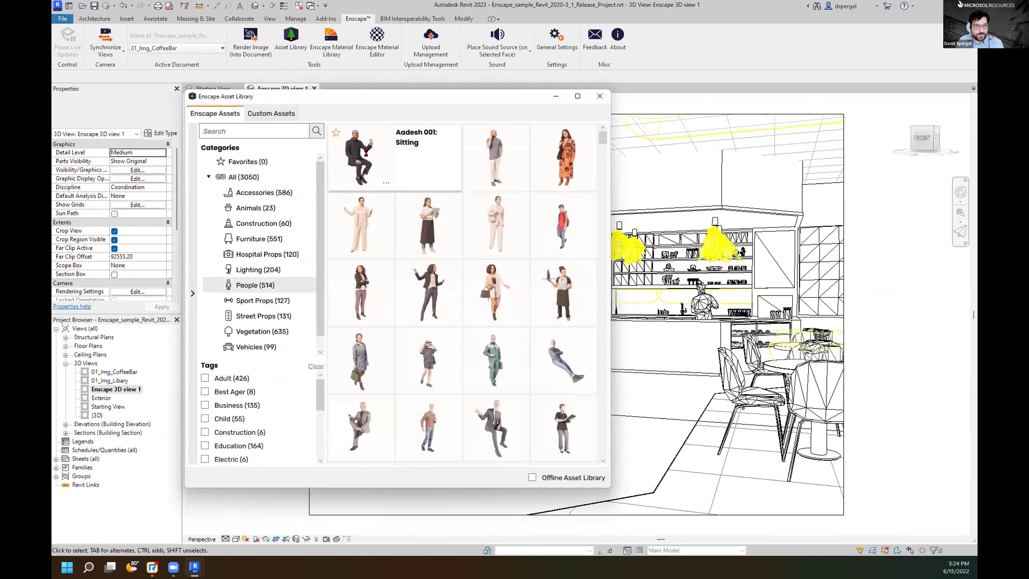
pyautogui.click(366, 153)
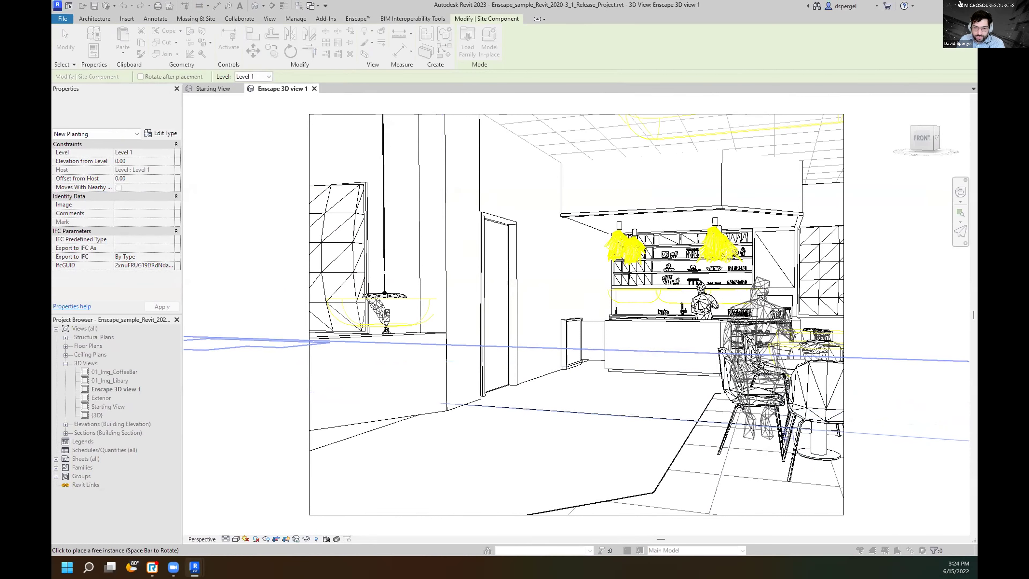
pyautogui.click(723, 420)
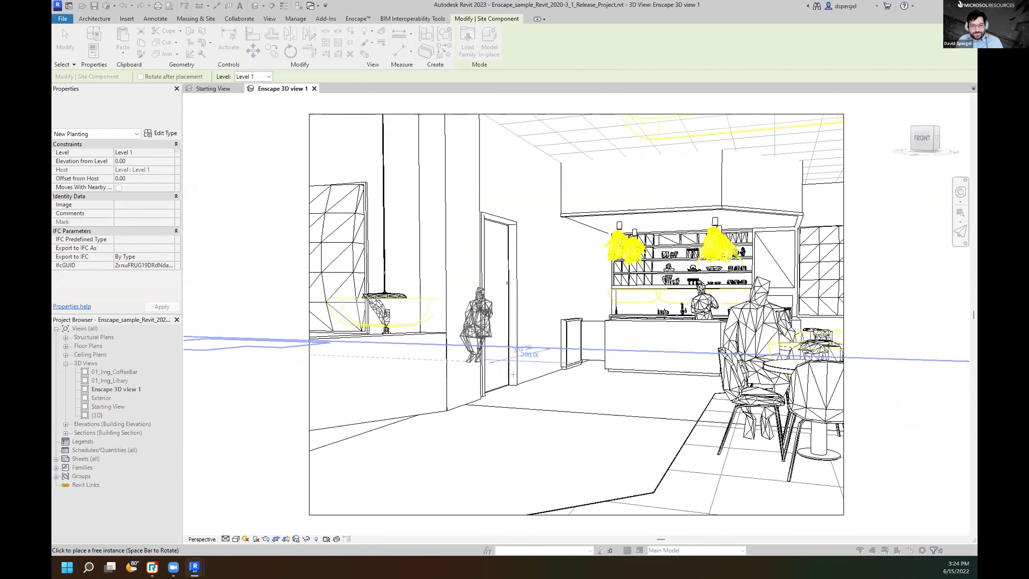
pyautogui.press('Escape')
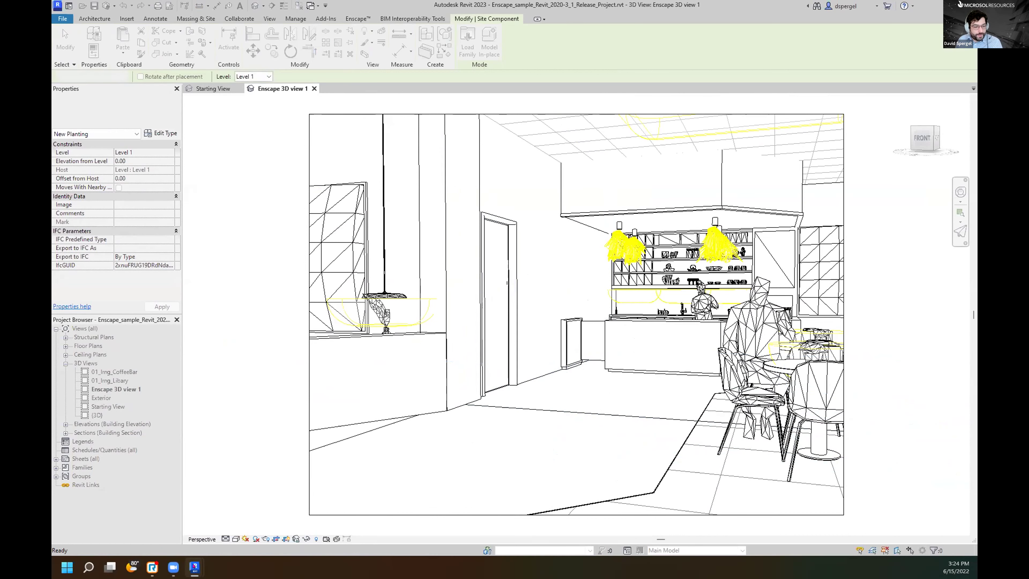
# Bring the rendering window forward, clear the separate asset library out of the way, and inspect the seated person at the café table.
pyautogui.moveTo(195, 566)
pyautogui.click(243, 519)
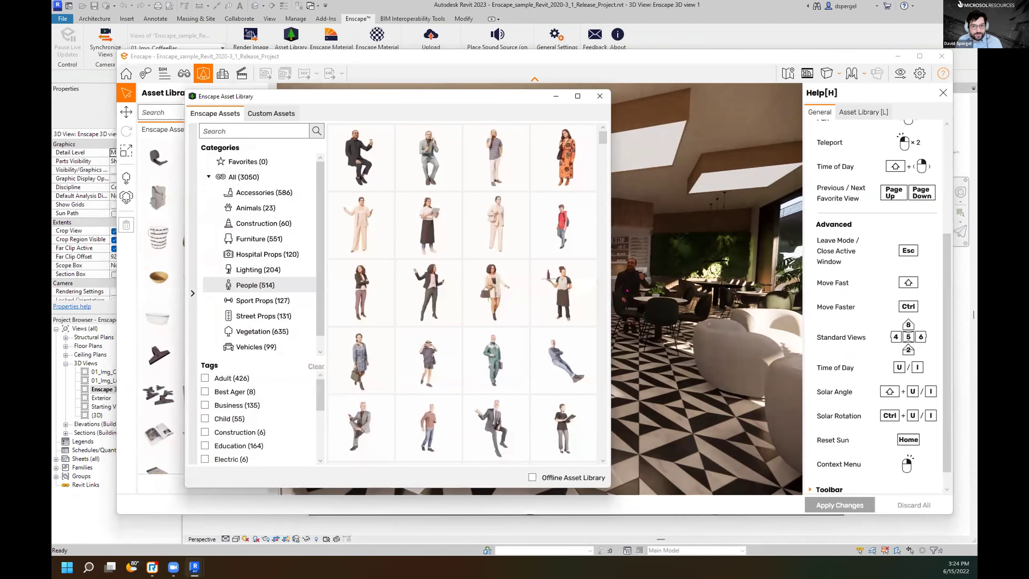
pyautogui.scroll(3, 642, 326)
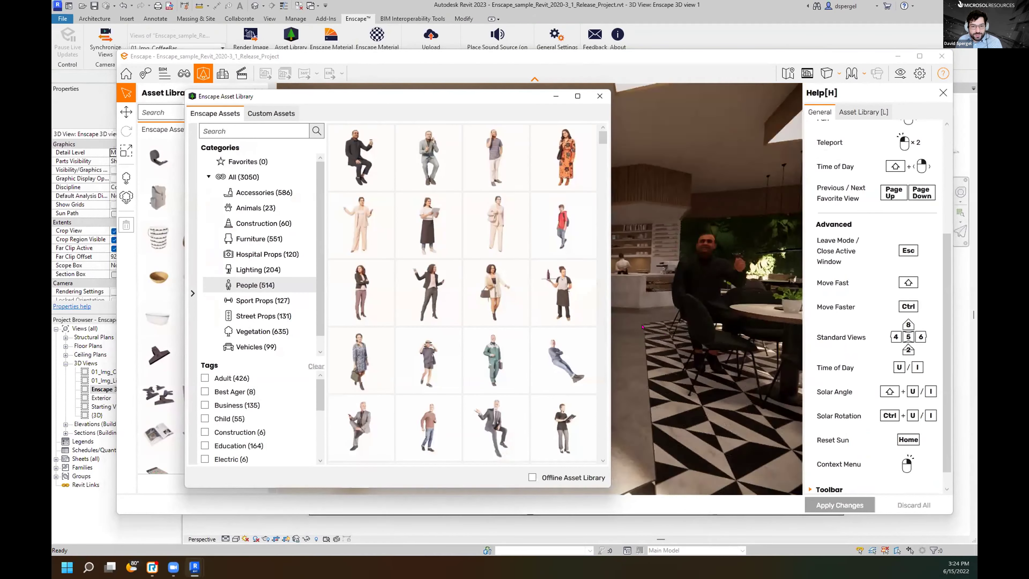
pyautogui.scroll(-2, 664, 343)
pyautogui.click(664, 343)
pyautogui.scroll(-3, 664, 344)
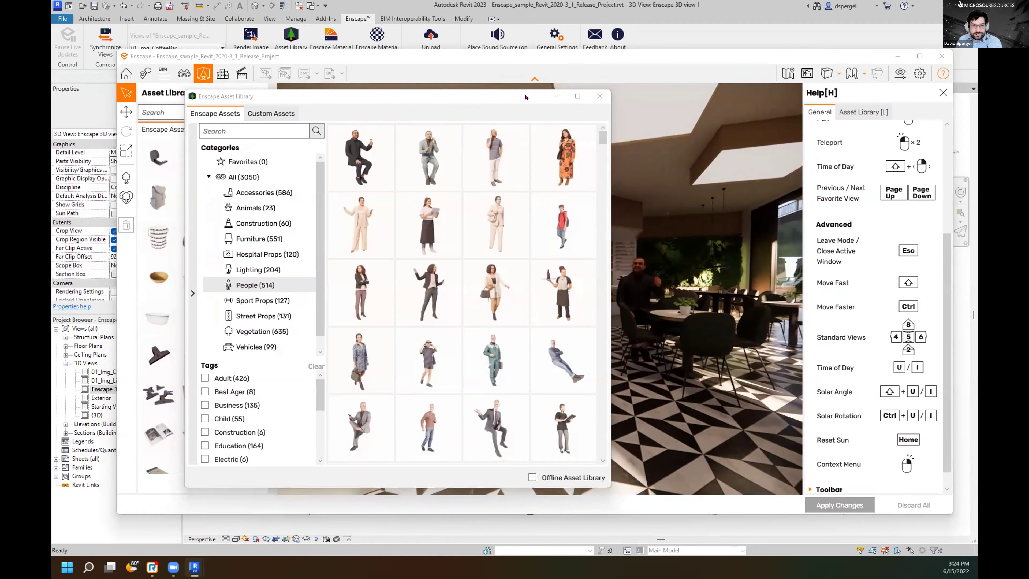
pyautogui.moveTo(525, 98); pyautogui.dragTo(586, 359)
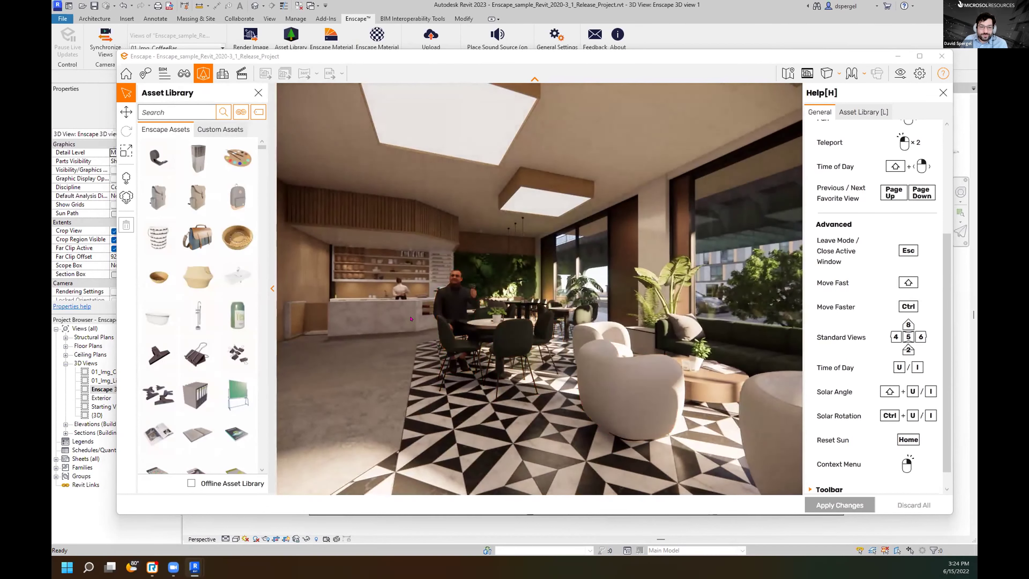
pyautogui.moveTo(448, 376); pyautogui.dragTo(441, 388, button='middle')
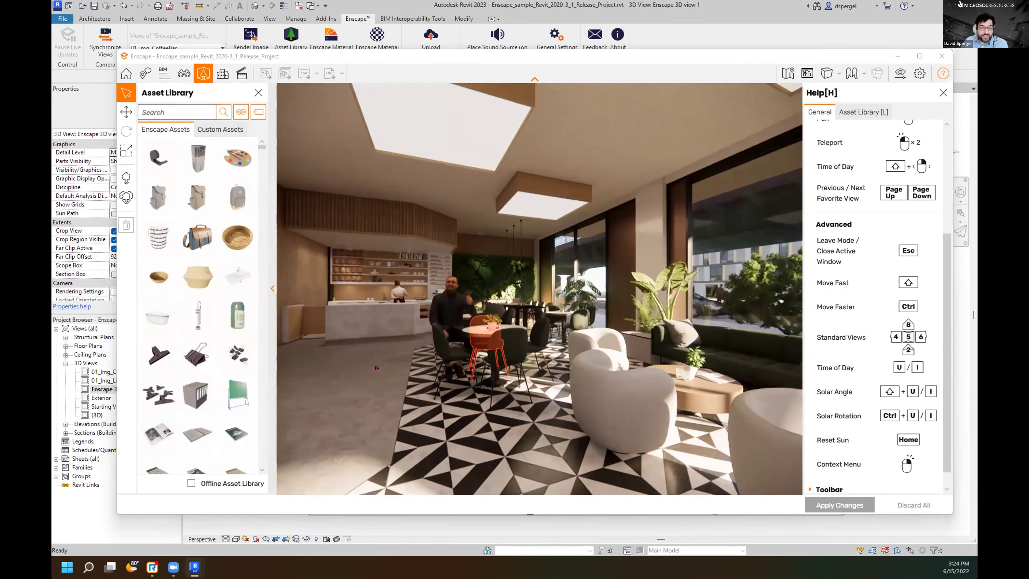
# Set the rendering window beside the Revit view, shift the seated person slightly away from the chair, and return the rendering window.
pyautogui.moveTo(470, 59); pyautogui.dragTo(834, 97)
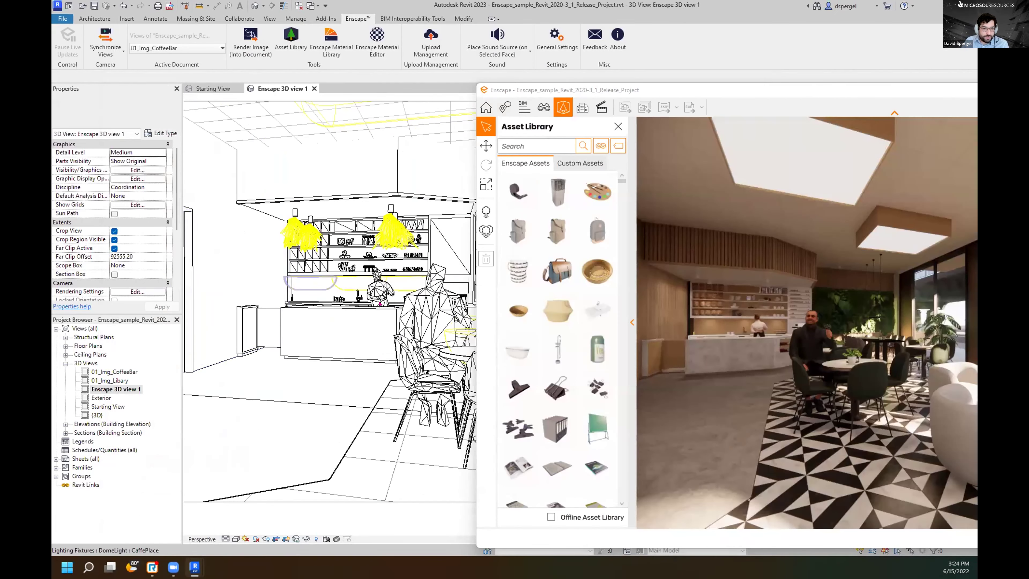
pyautogui.click(386, 290)
pyautogui.moveTo(378, 311); pyautogui.dragTo(387, 314)
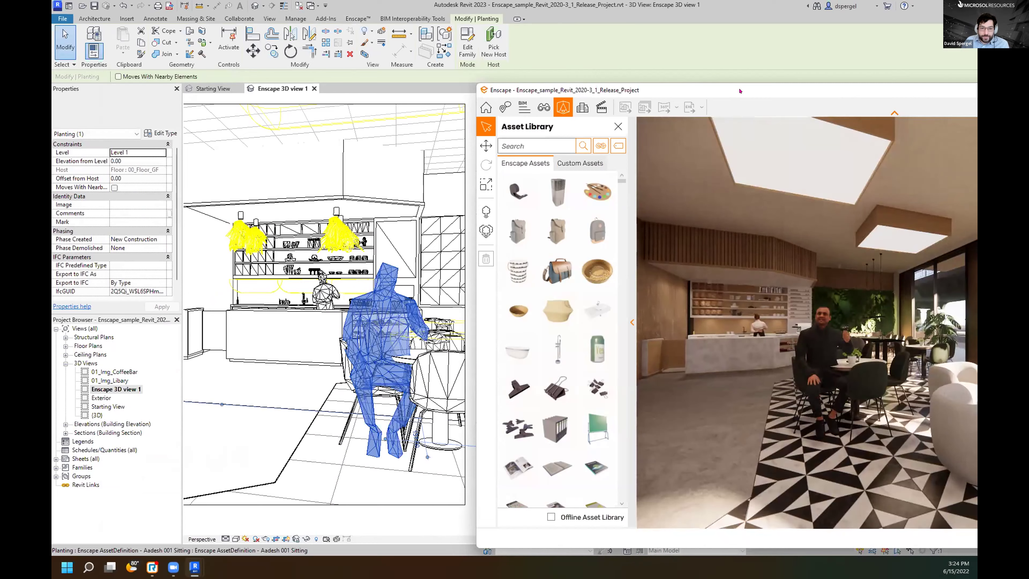
pyautogui.moveTo(743, 93); pyautogui.dragTo(387, 56)
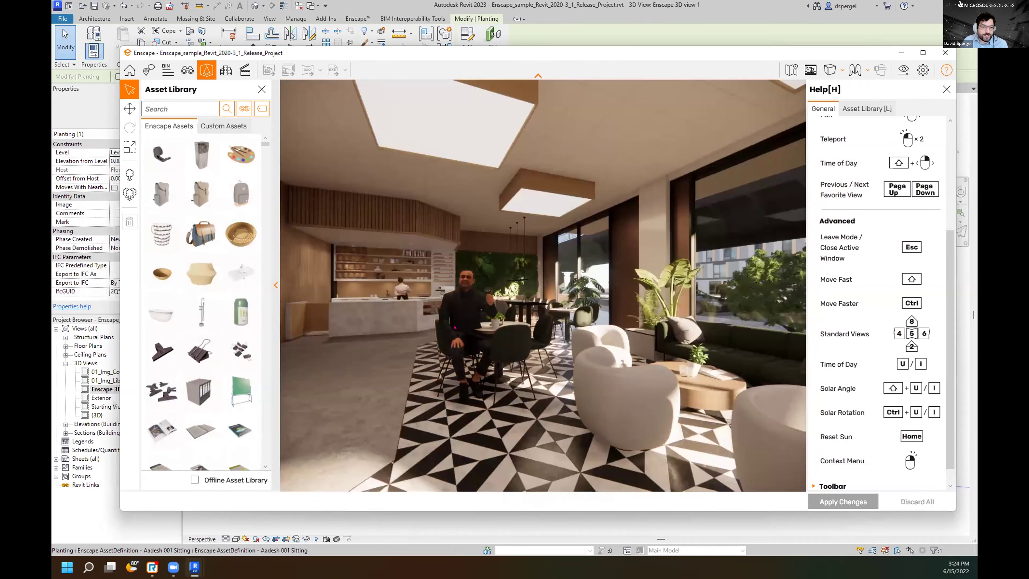
# Start multi-asset placement with the building's street corner in view and filter the asset library to Street Props.
pyautogui.moveTo(446, 300); pyautogui.dragTo(377, 380, button='middle')
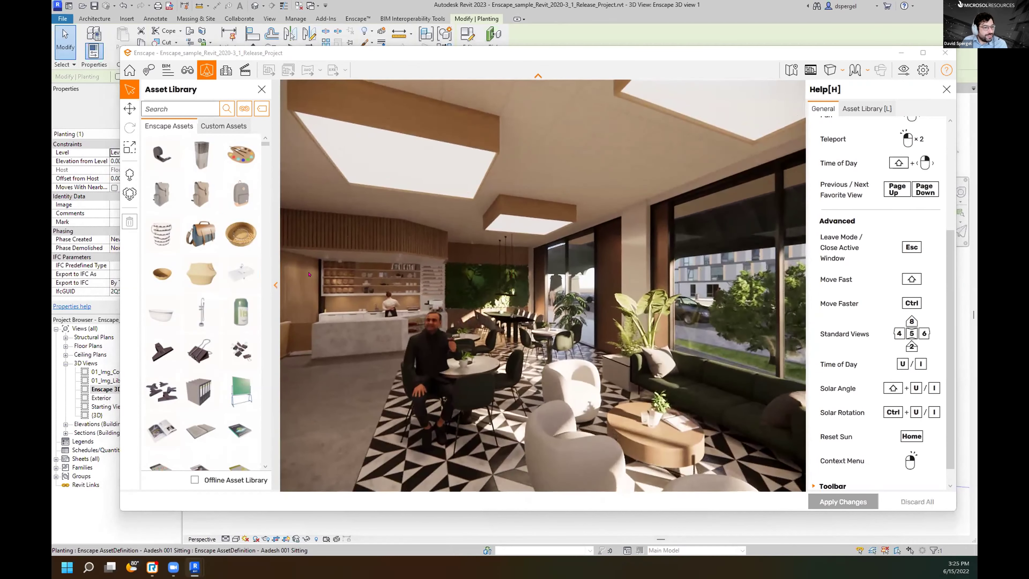
pyautogui.scroll(-3, 531, 273)
pyautogui.scroll(3, 532, 273)
pyautogui.moveTo(532, 273); pyautogui.dragTo(401, 417)
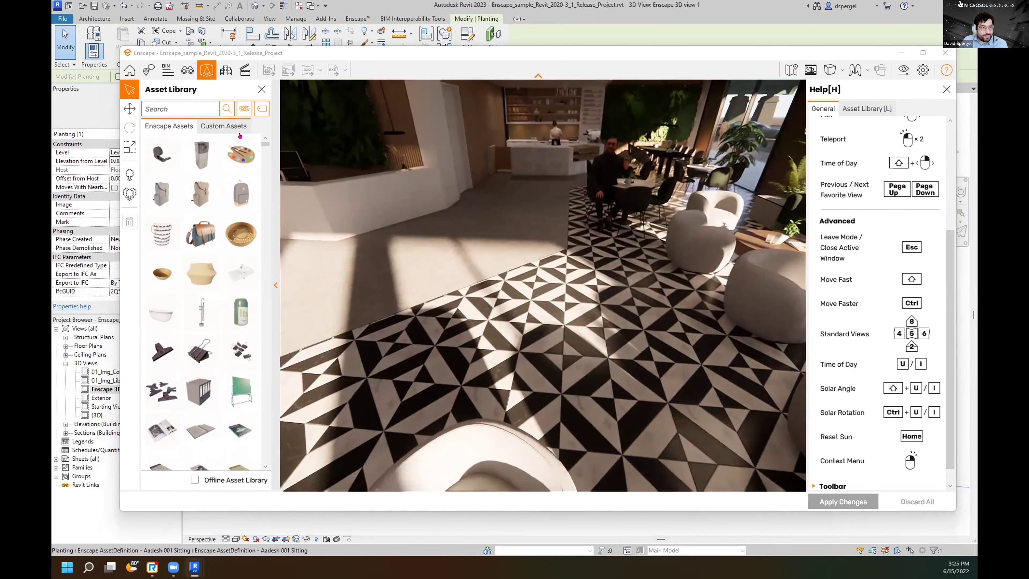
pyautogui.scroll(-5, 585, 281)
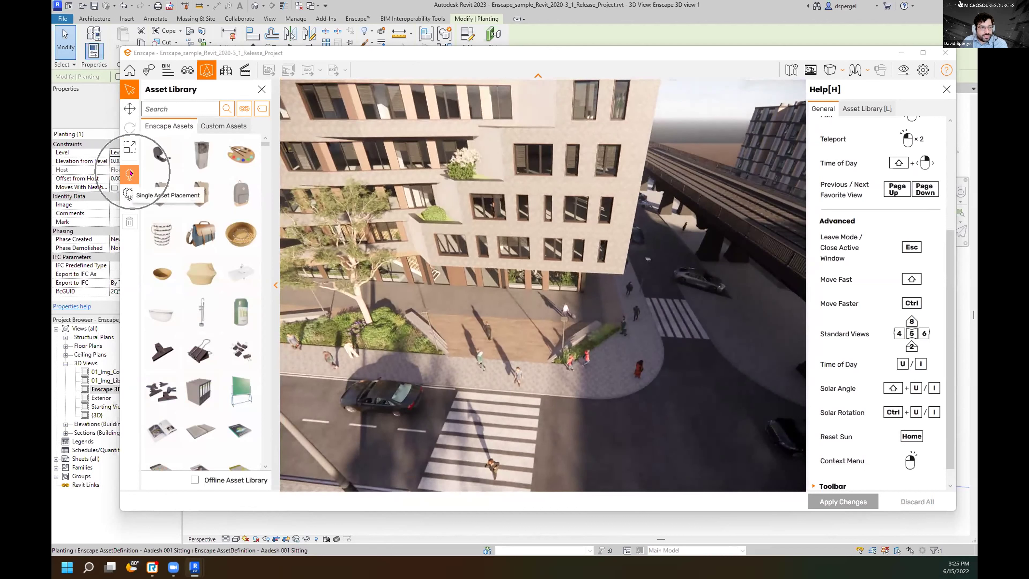
pyautogui.click(130, 195)
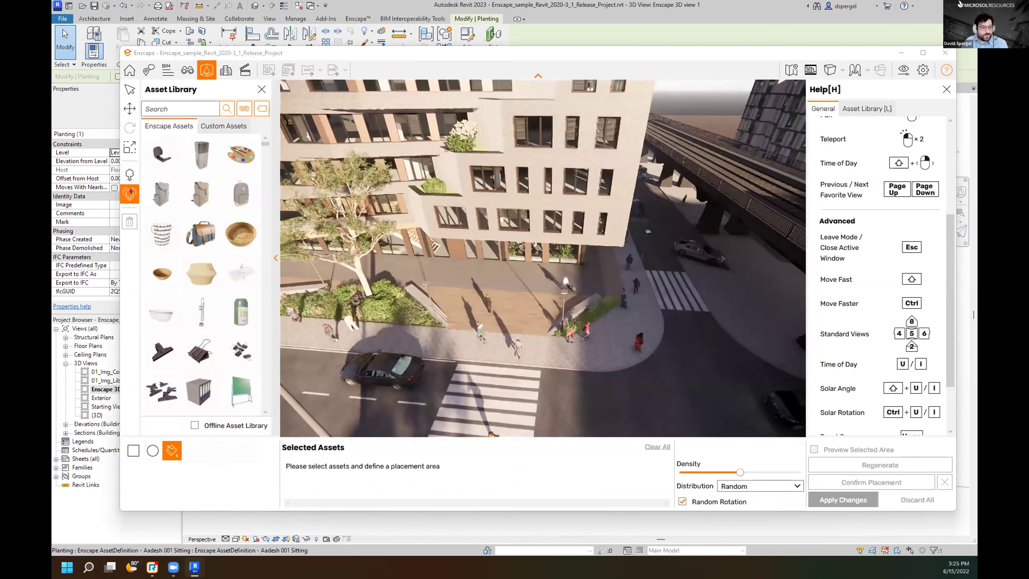
pyautogui.click(239, 111)
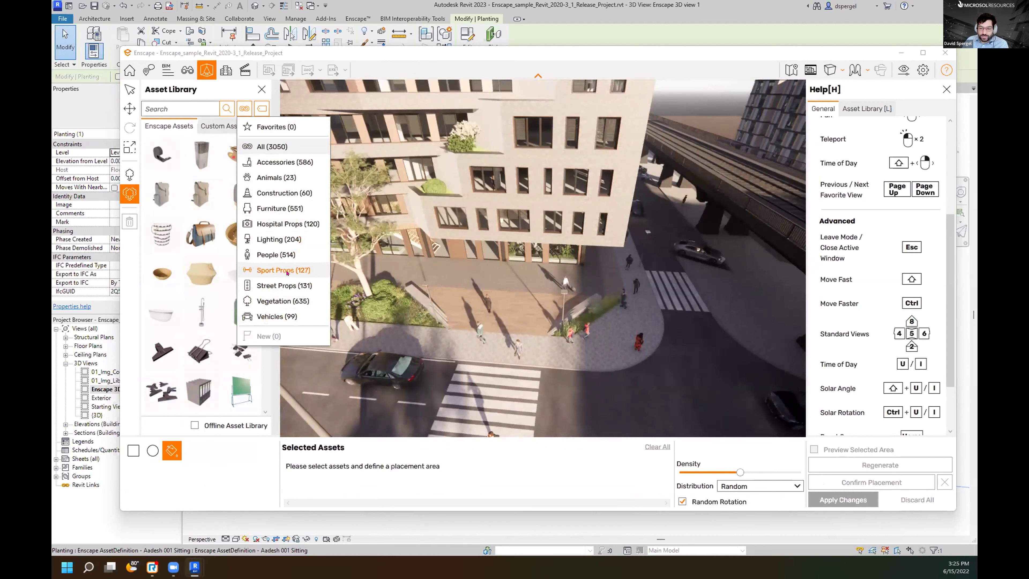
pyautogui.click(268, 284)
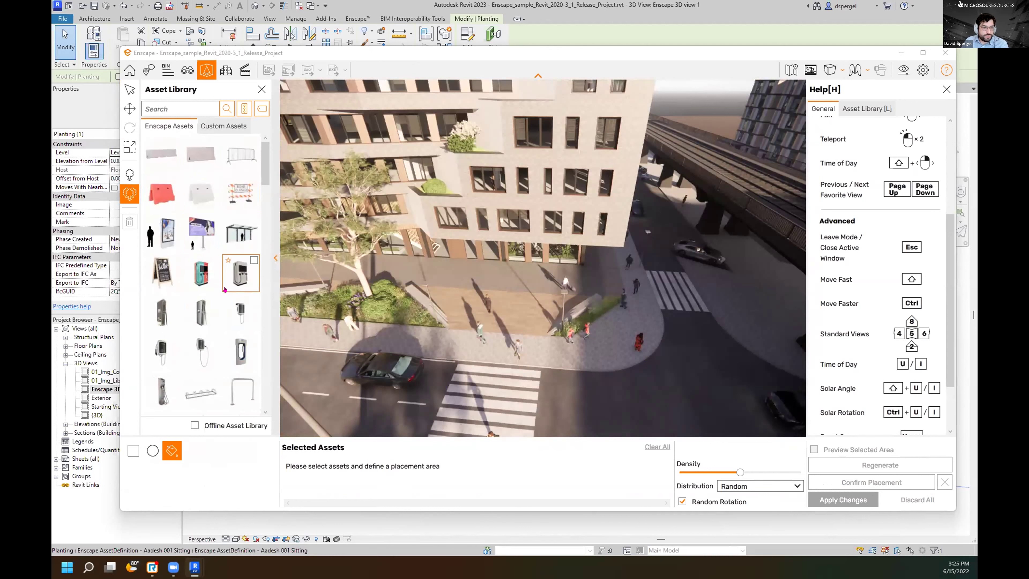
# Select three garbage bins from the street props for multi-asset placement, including Garbage Bin 008.
pyautogui.scroll(-2, 210, 296)
pyautogui.scroll(-2, 211, 297)
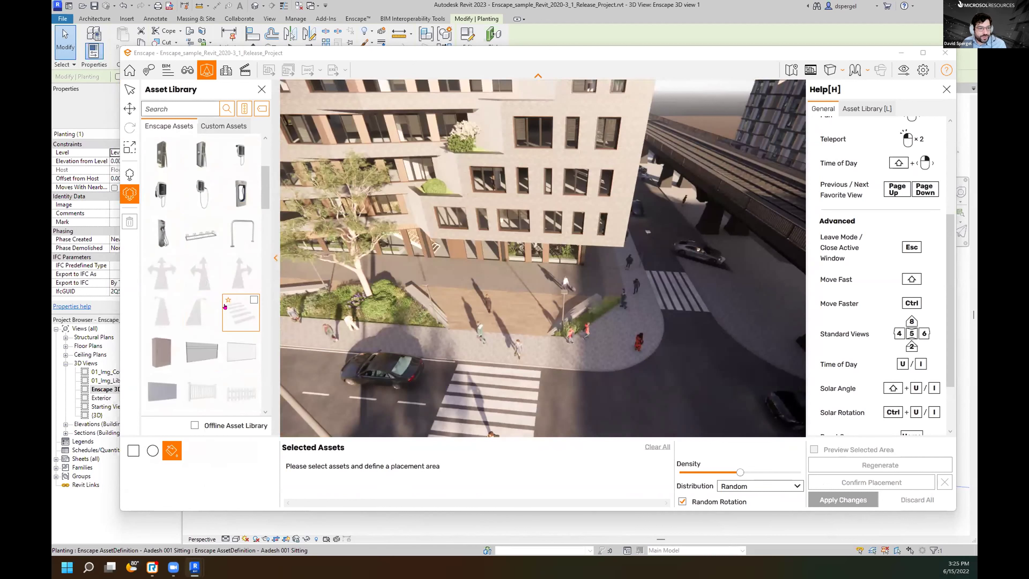
pyautogui.scroll(-8, 225, 306)
pyautogui.scroll(-1, 226, 280)
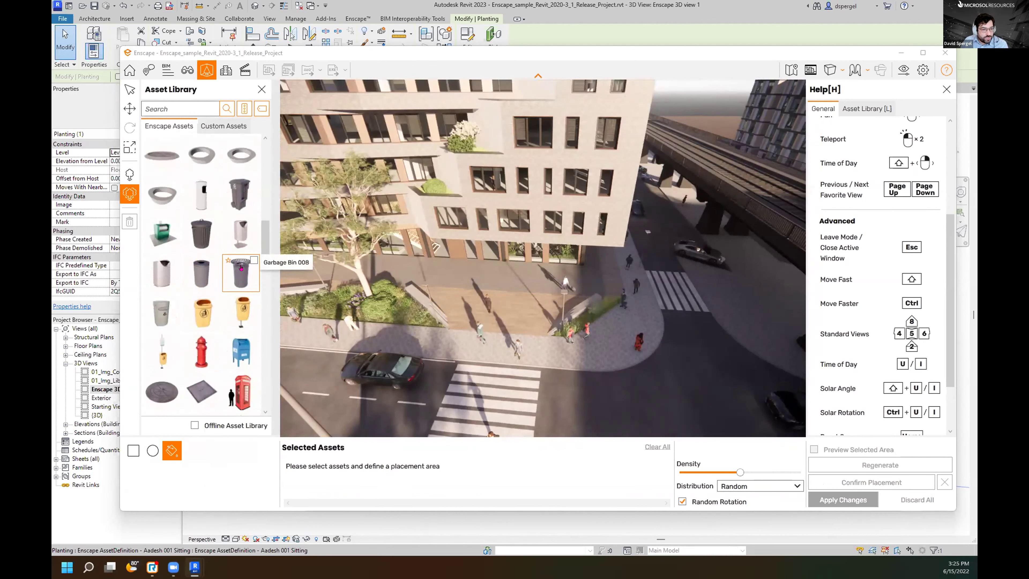
pyautogui.click(250, 260)
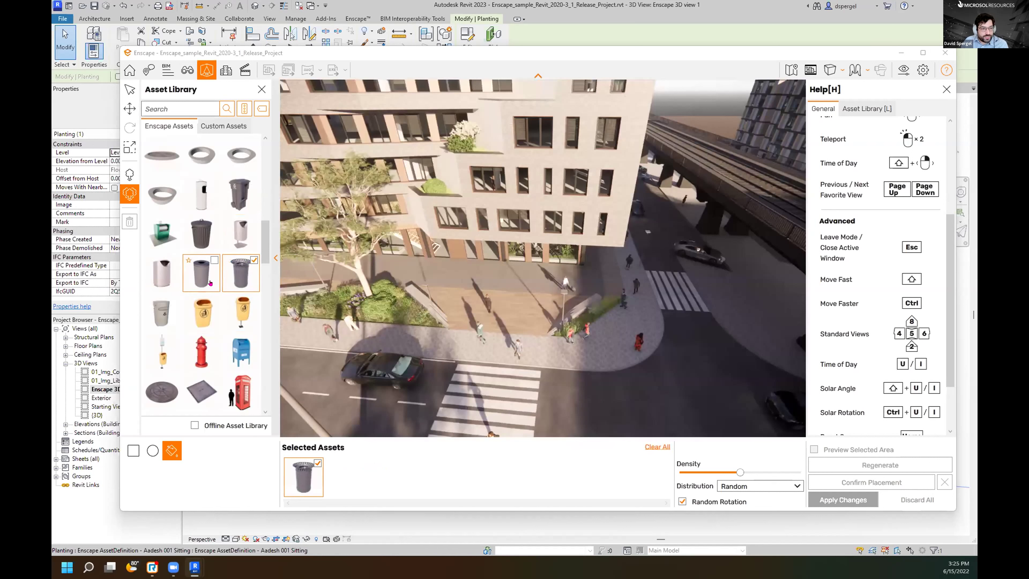
pyautogui.click(211, 219)
pyautogui.click(250, 221)
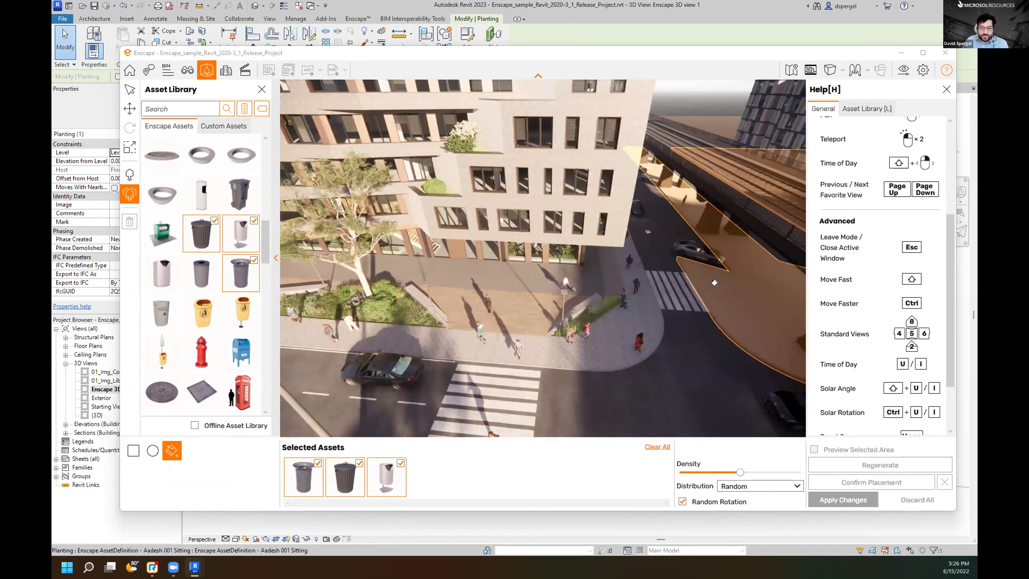
# Preview the selected bins in a rectangular area along the street, extend the area over the crosswalk, and clear the selected assets.
pyautogui.moveTo(504, 352); pyautogui.dragTo(549, 333, button='middle')
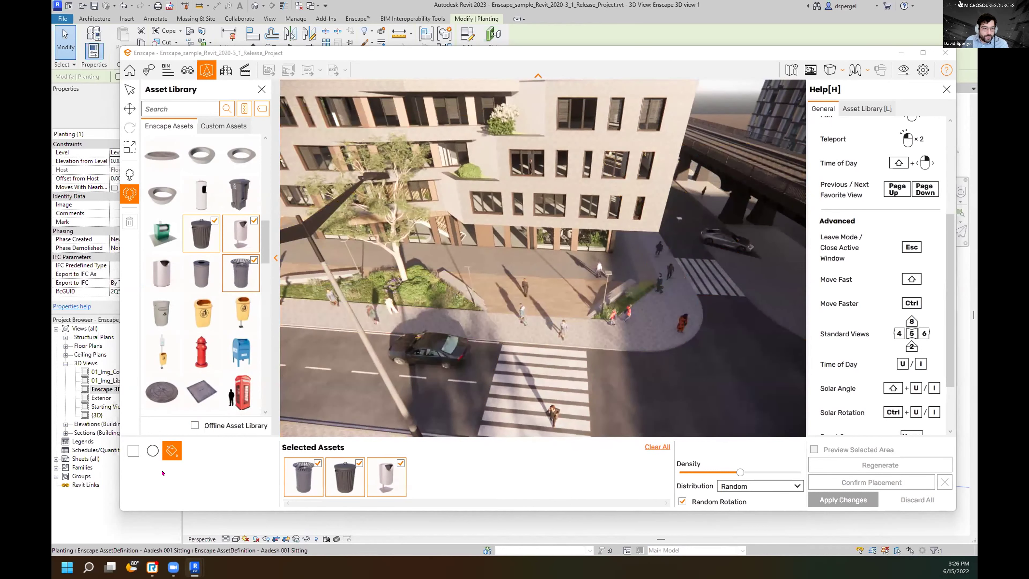
pyautogui.click(138, 451)
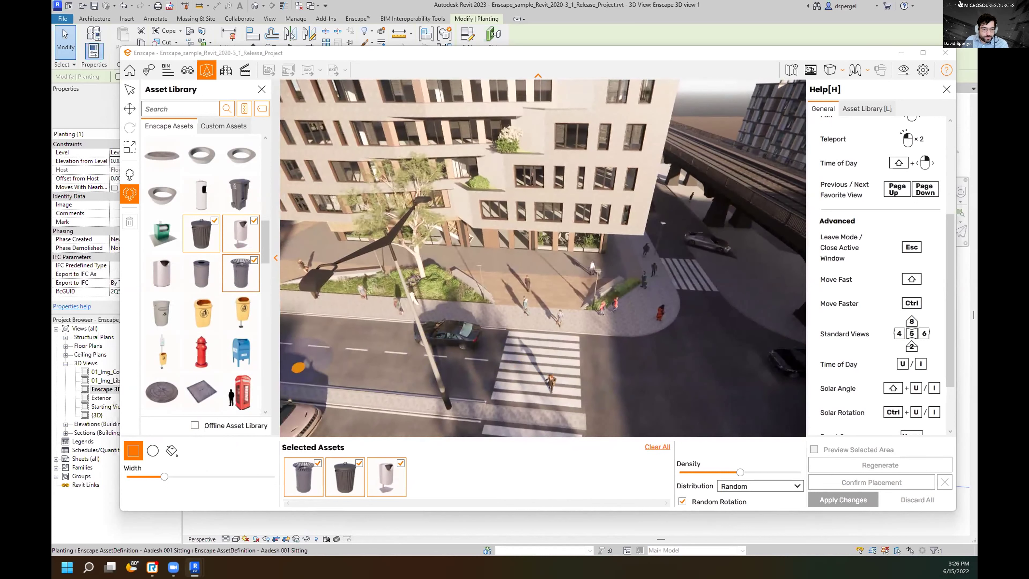
pyautogui.click(557, 365)
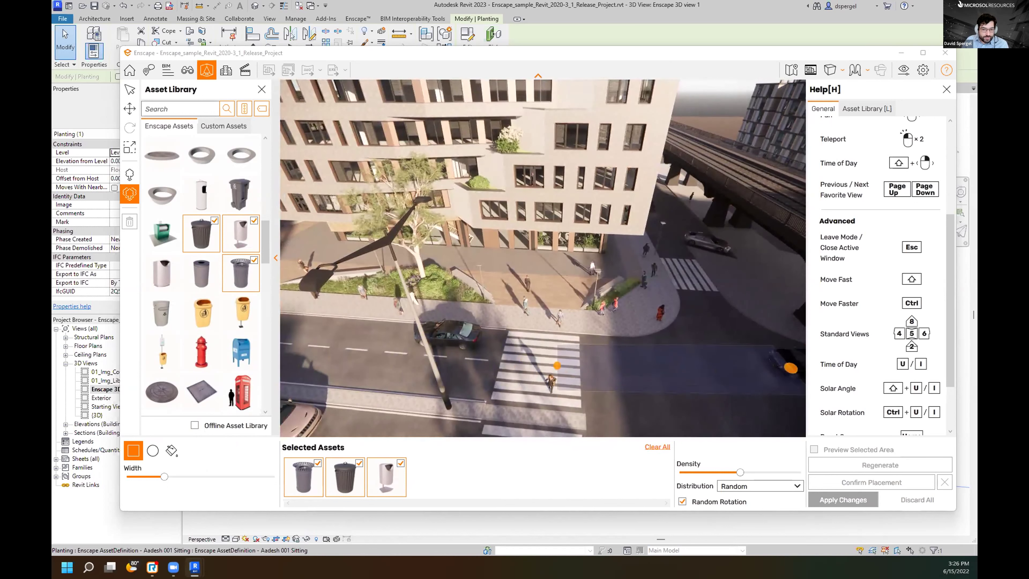
pyautogui.click(774, 378)
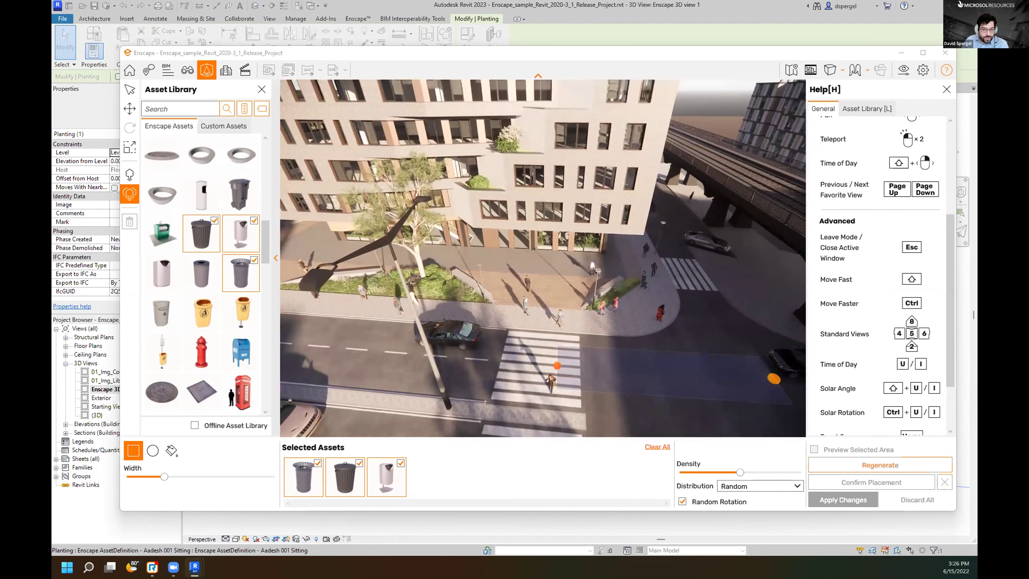
pyautogui.moveTo(557, 365); pyautogui.dragTo(368, 340)
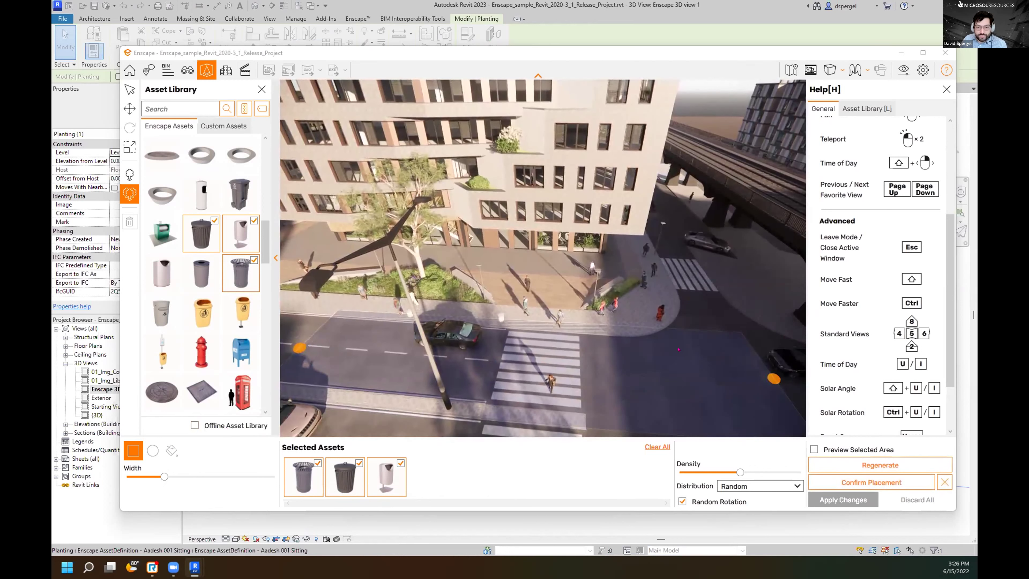
pyautogui.moveTo(678, 348); pyautogui.dragTo(712, 356)
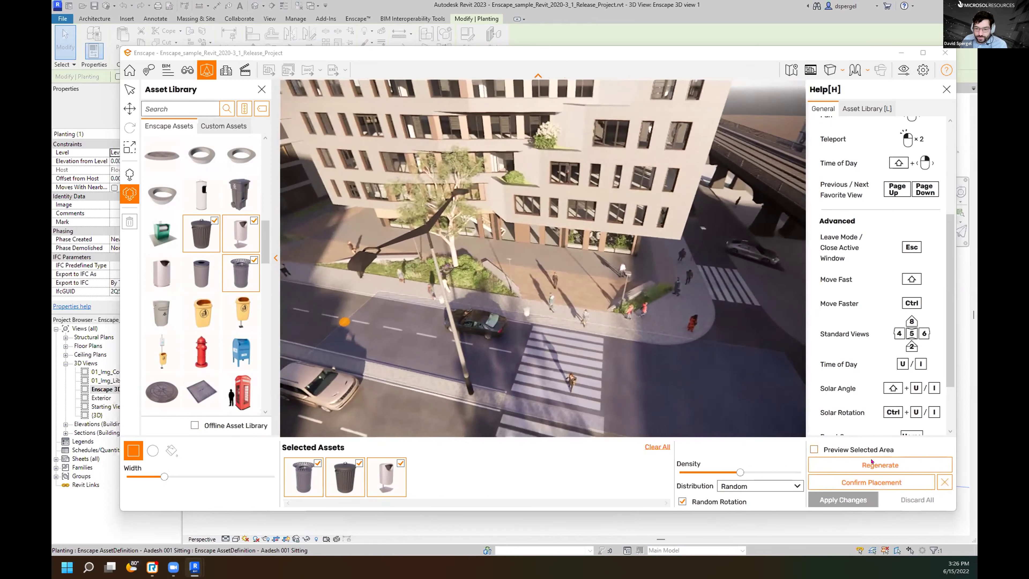
pyautogui.click(654, 447)
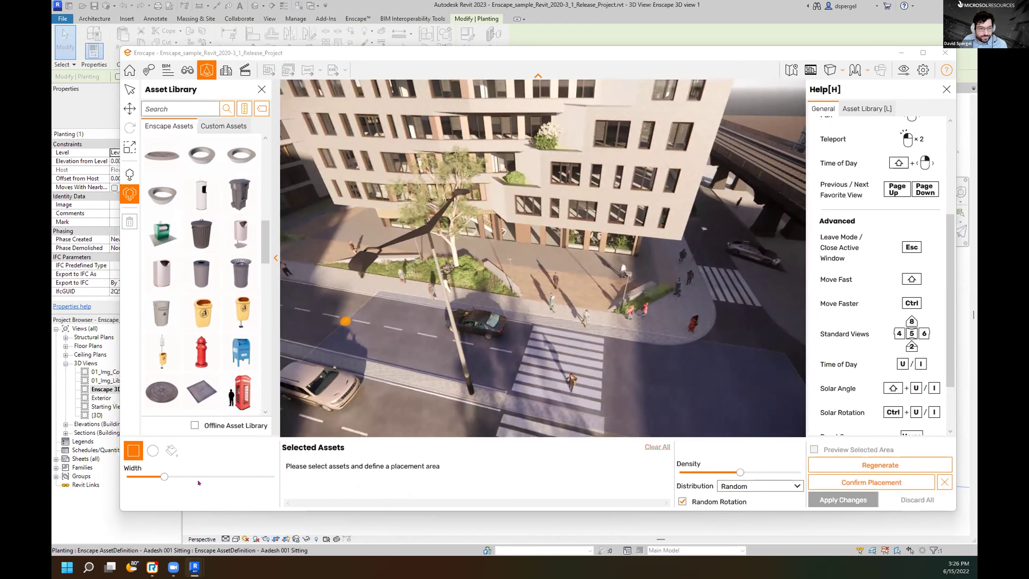
# Switch to filling a whole surface and select the three garbage bins just below the previous row in the street props.
pyautogui.click(172, 450)
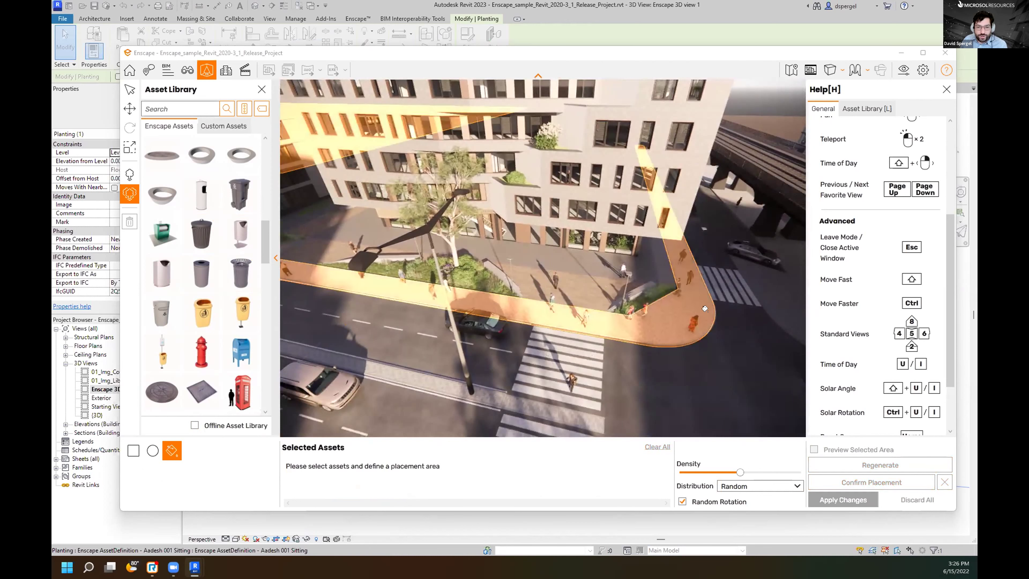
pyautogui.scroll(3, 496, 307)
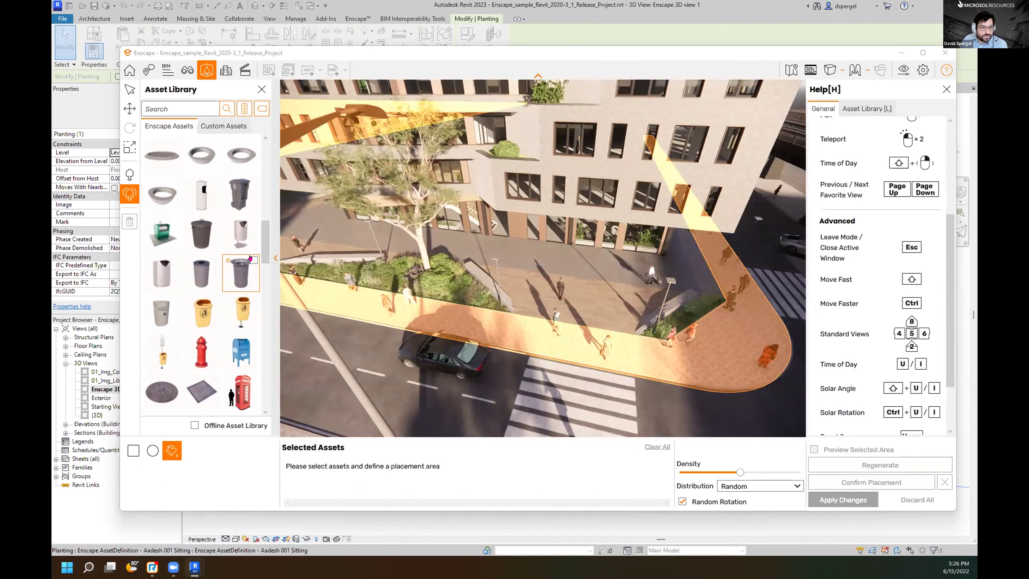
pyautogui.click(250, 258)
pyautogui.click(202, 273)
pyautogui.click(163, 272)
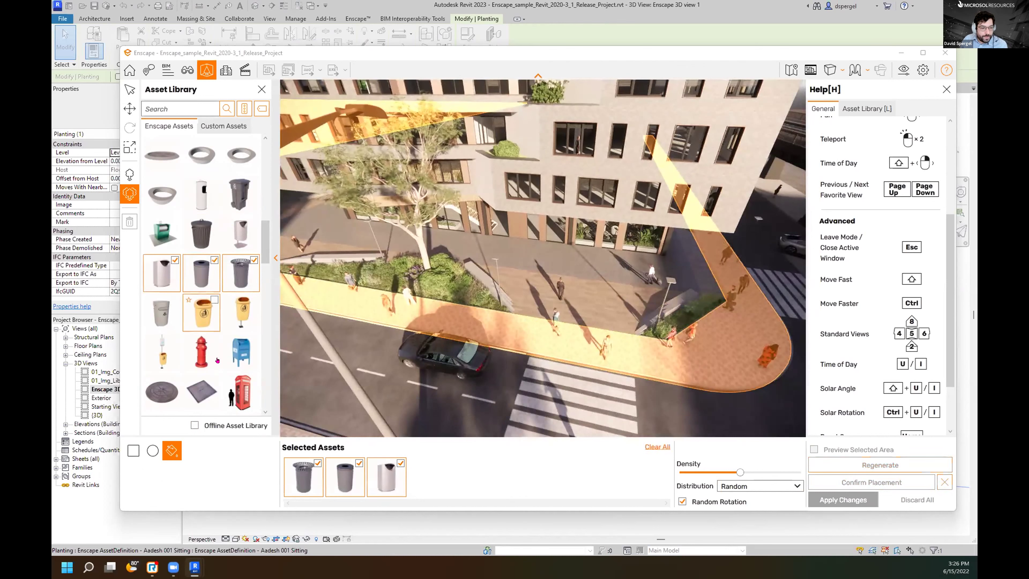
# Fill the paved area in front of the buildings with the three selected bins at a higher density.
pyautogui.scroll(2, 668, 365)
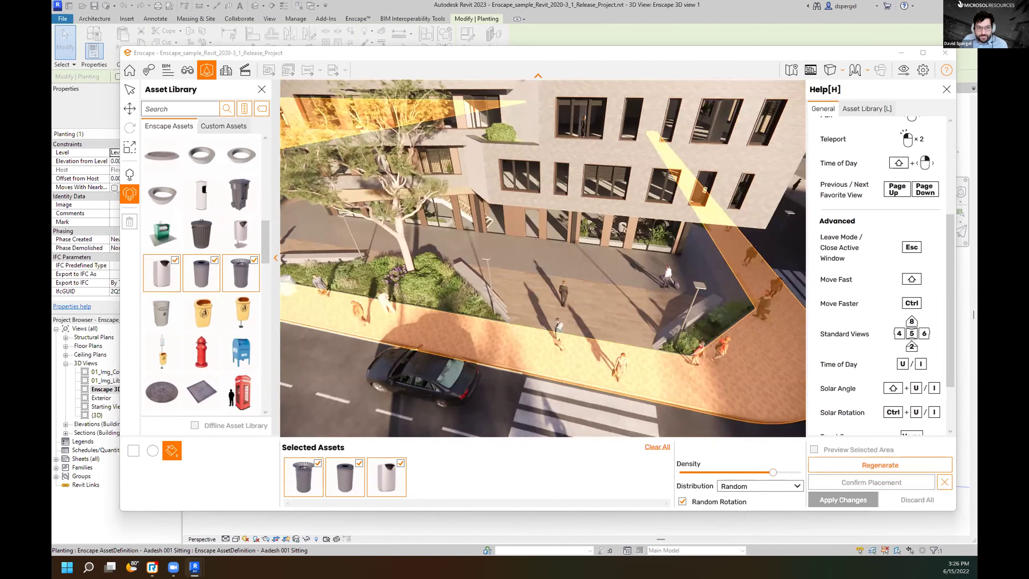
pyautogui.scroll(2, 610, 345)
pyautogui.moveTo(610, 345)
pyautogui.mouseDown(button='right')
pyautogui.moveTo(454, 328)
pyautogui.moveTo(624, 336)
pyautogui.mouseUp(button='right')
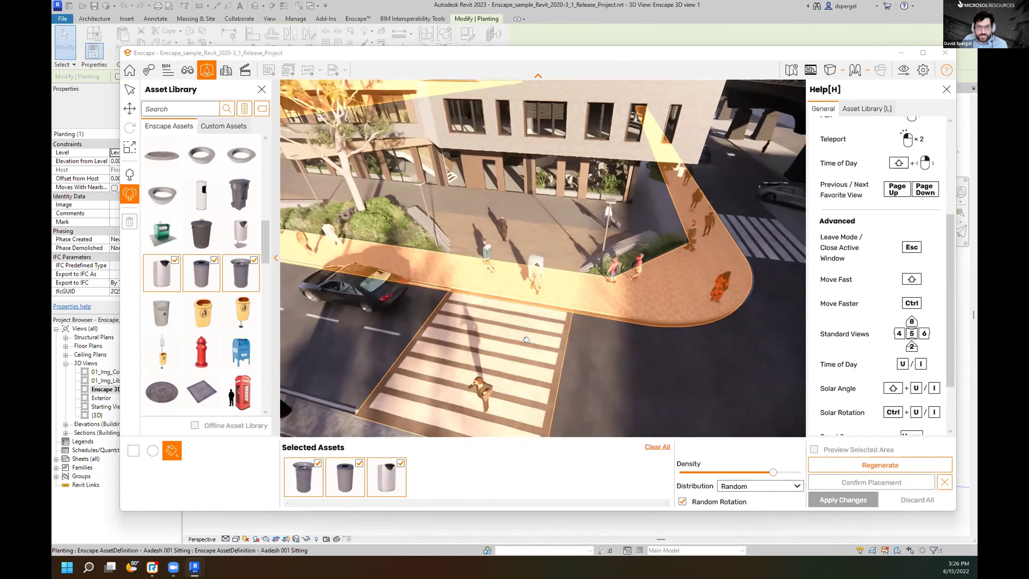
pyautogui.click(934, 464)
pyautogui.moveTo(622, 326); pyautogui.dragTo(474, 292, button='right')
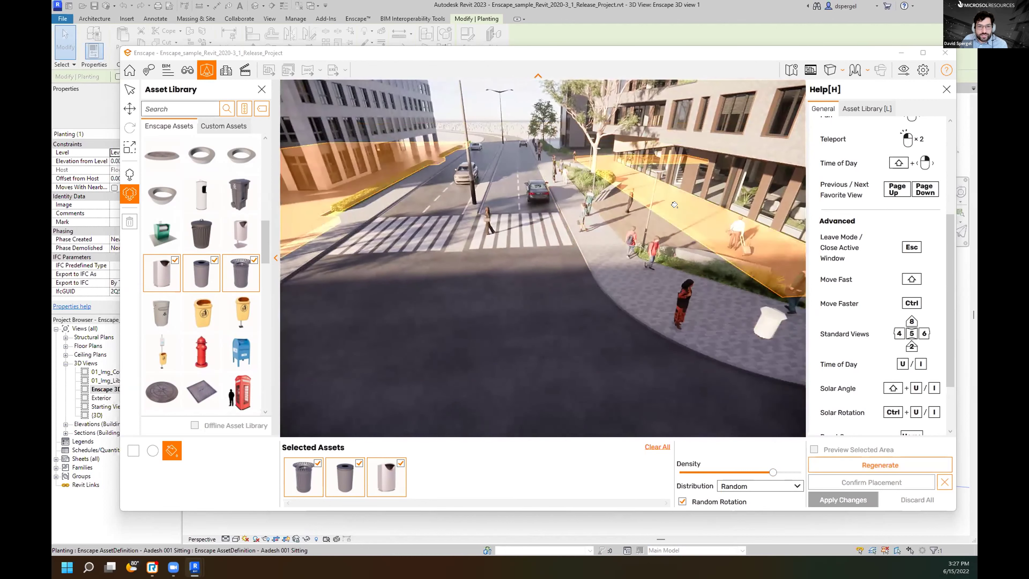
pyautogui.click(667, 212)
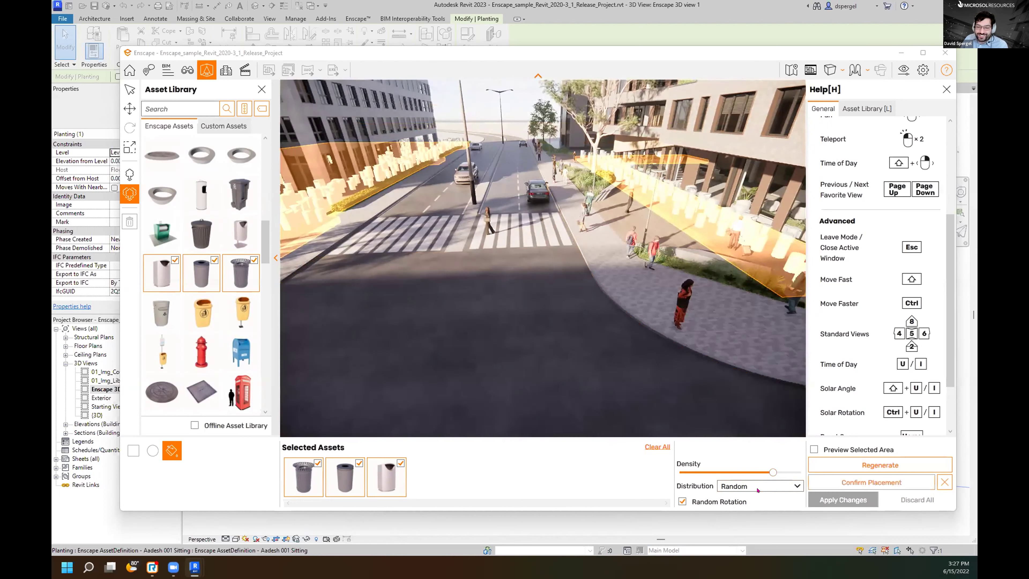
# Reduce the placement density to a low setting and regenerate the bin layout several times.
pyautogui.moveTo(771, 474); pyautogui.dragTo(688, 470)
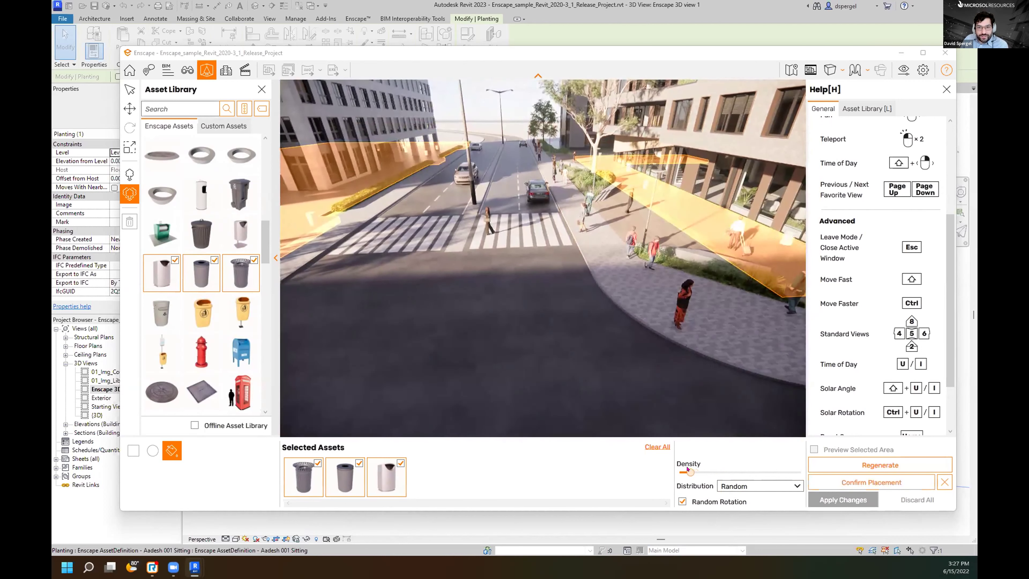
pyautogui.moveTo(687, 470); pyautogui.dragTo(698, 473)
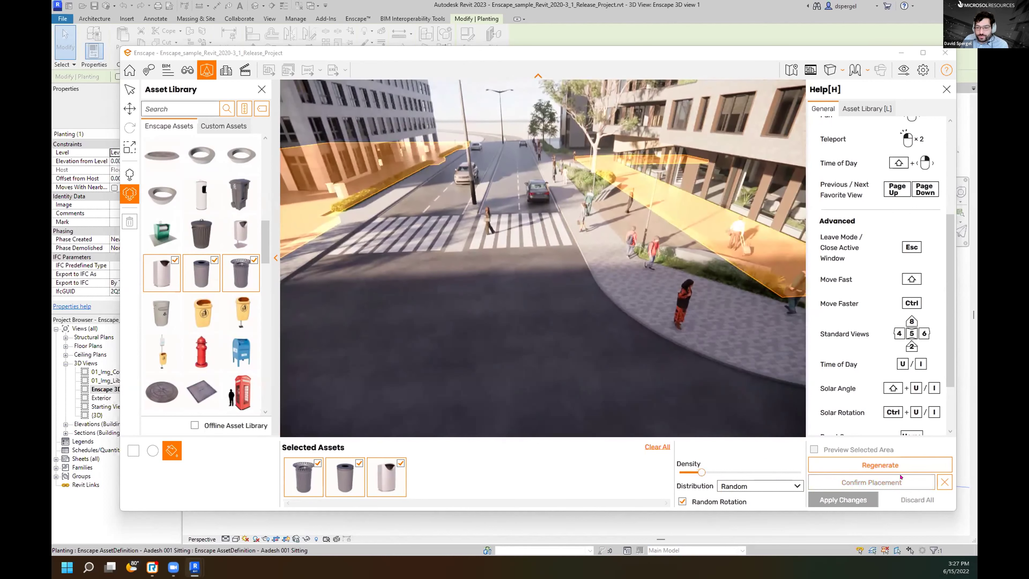
pyautogui.click(891, 466)
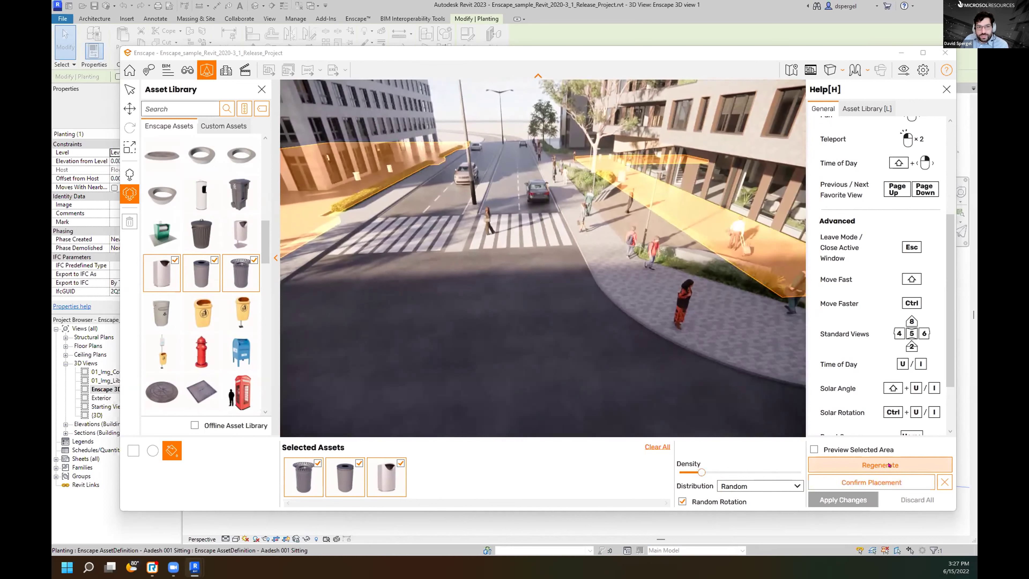
pyautogui.click(887, 464)
pyautogui.click(887, 462)
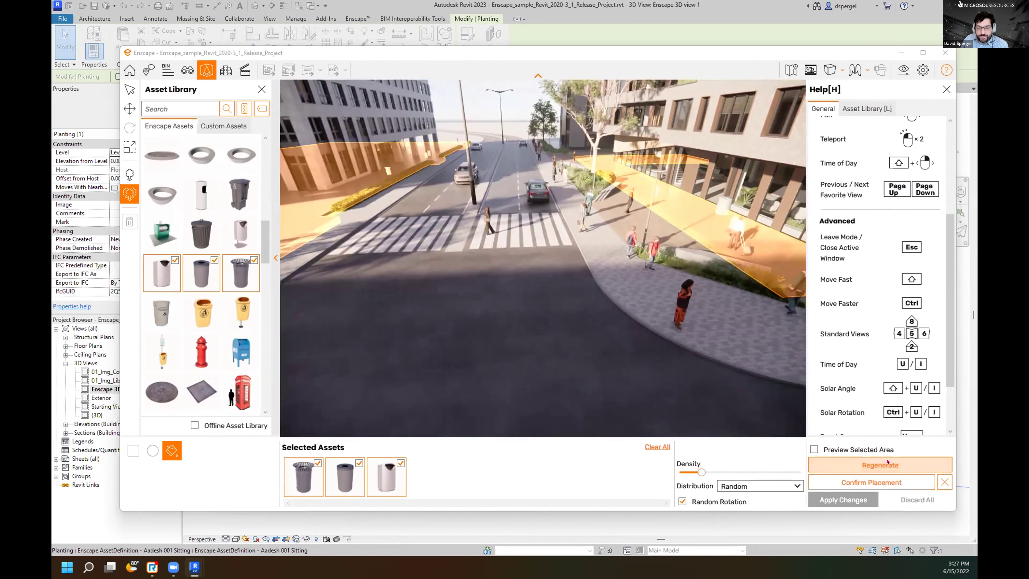
# Try the Jitter and Uniform distributions for the bins and view the resulting layout from above.
pyautogui.click(792, 485)
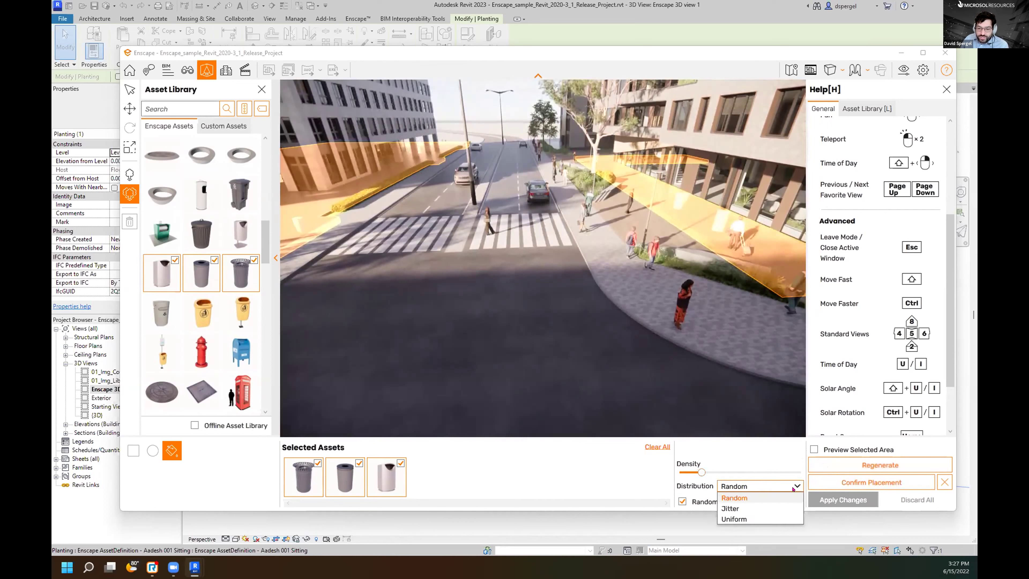
pyautogui.click(737, 509)
pyautogui.click(772, 488)
pyautogui.click(737, 518)
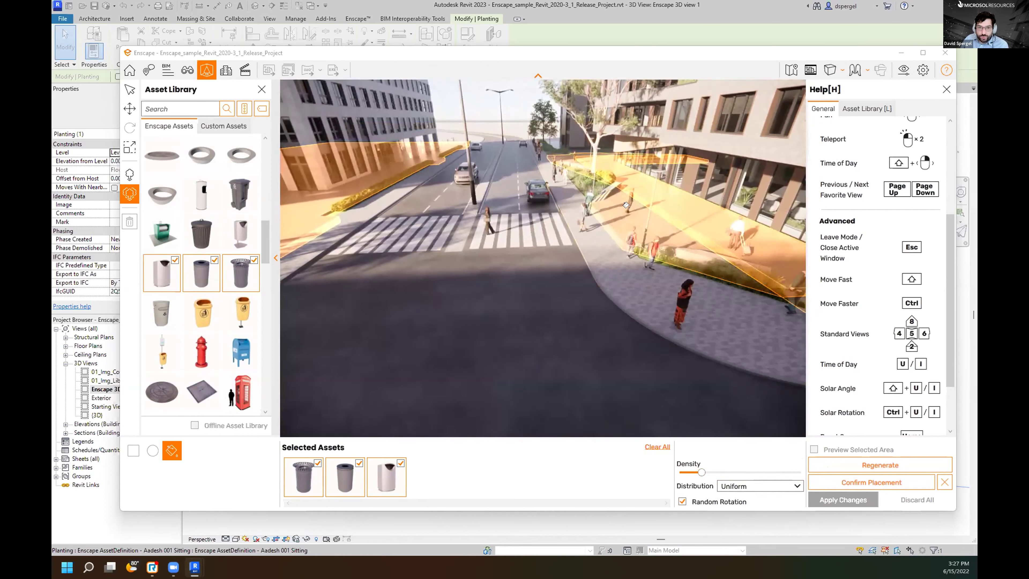
pyautogui.press('a')
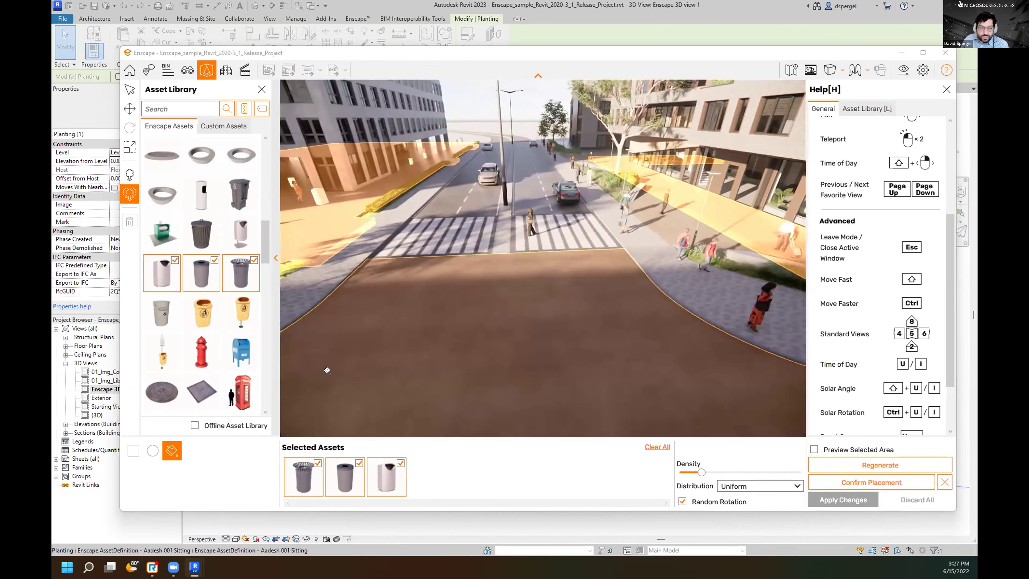
pyautogui.press('s')
pyautogui.press('e')
pyautogui.moveTo(388, 228); pyautogui.dragTo(374, 302, button='right')
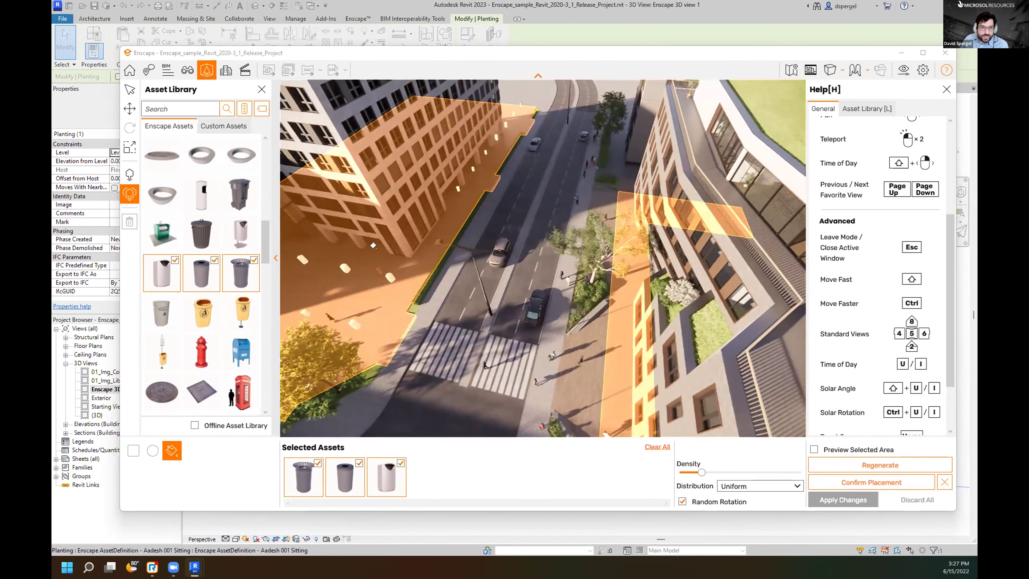
# Set the distribution back to Random and deselect all three bins to remove the placement preview.
pyautogui.click(769, 486)
pyautogui.click(772, 498)
pyautogui.moveTo(385, 402); pyautogui.dragTo(398, 398, button='middle')
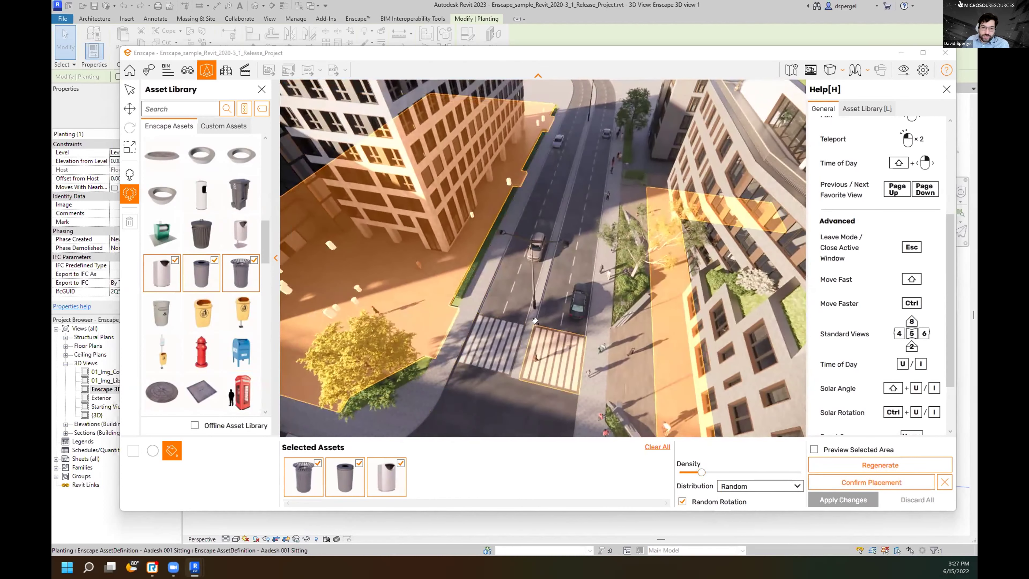
pyautogui.scroll(1, 534, 322)
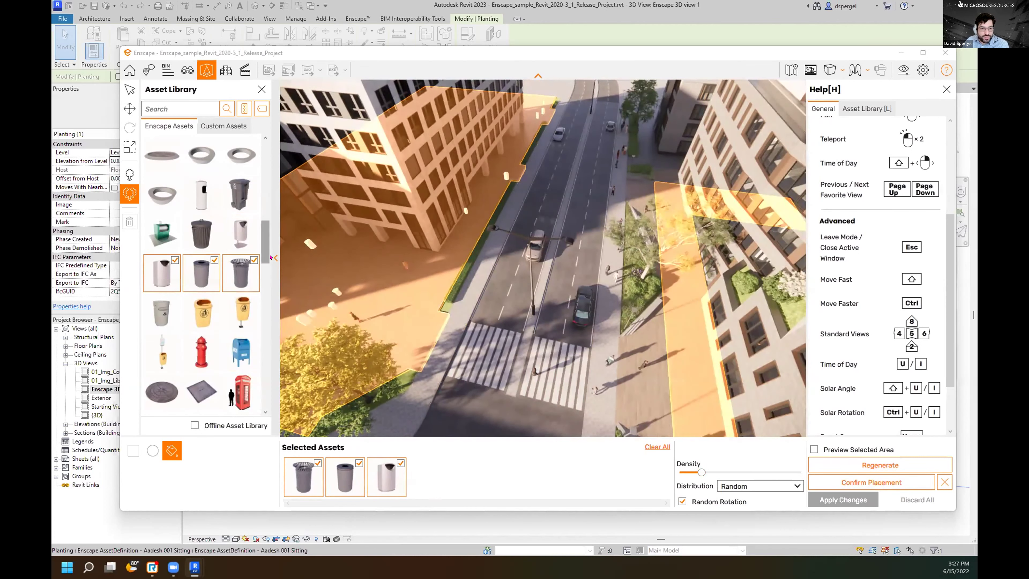
pyautogui.click(241, 271)
pyautogui.click(203, 263)
pyautogui.click(162, 272)
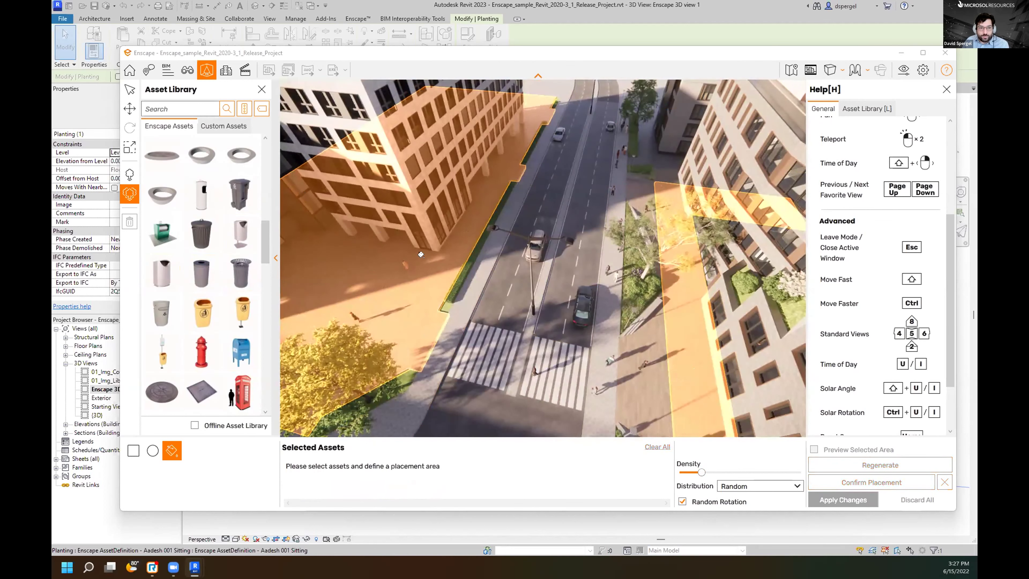
# Examine the street intersection and its crosswalks from above and closer to street level, facing the elevated railway.
pyautogui.moveTo(493, 359); pyautogui.dragTo(336, 389, button='middle')
pyautogui.moveTo(336, 389); pyautogui.dragTo(468, 158, button='right')
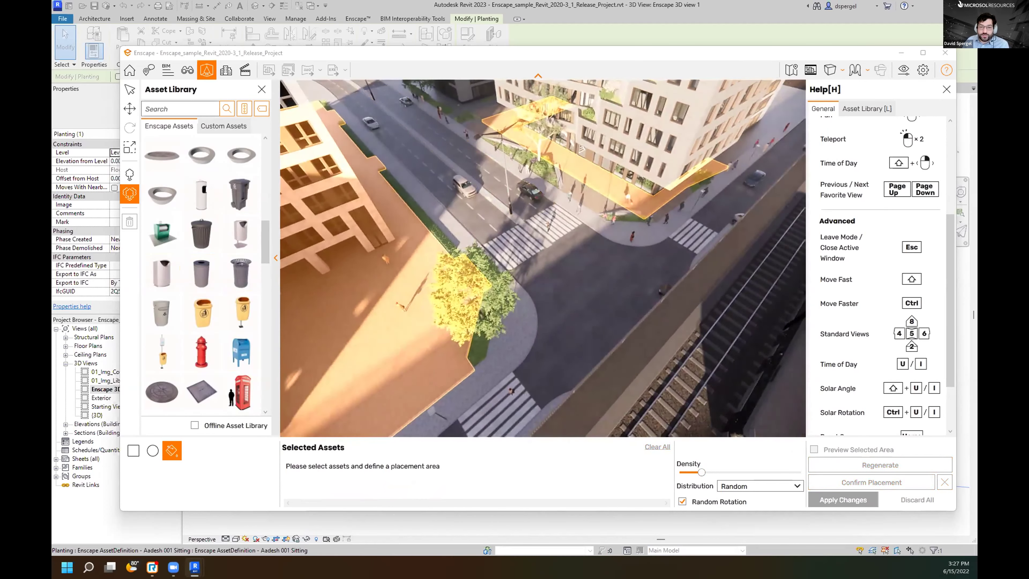
pyautogui.scroll(2, 518, 187)
pyautogui.scroll(2, 567, 212)
pyautogui.doubleClick(566, 212)
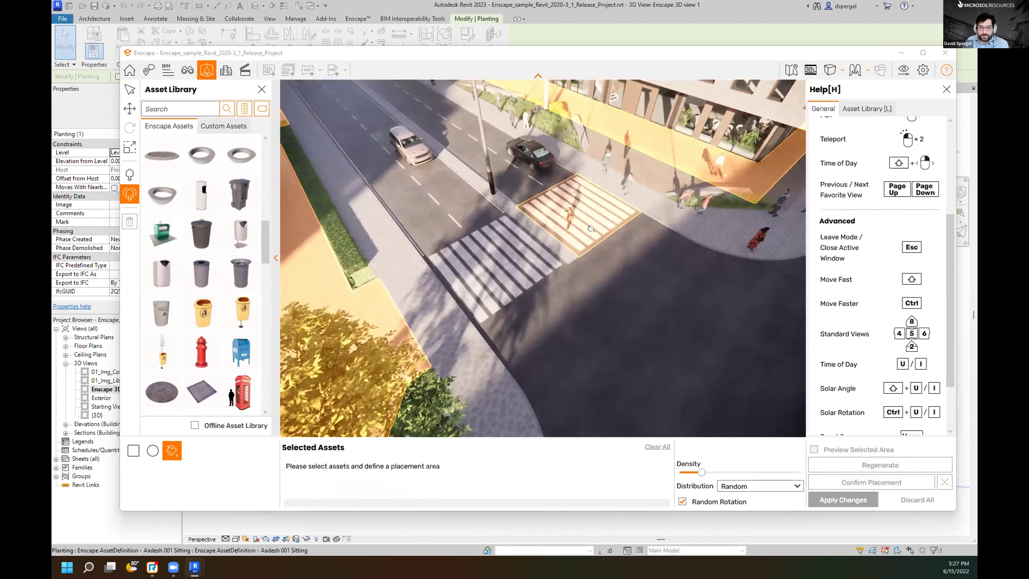
pyautogui.moveTo(566, 212); pyautogui.dragTo(390, 143, button='right')
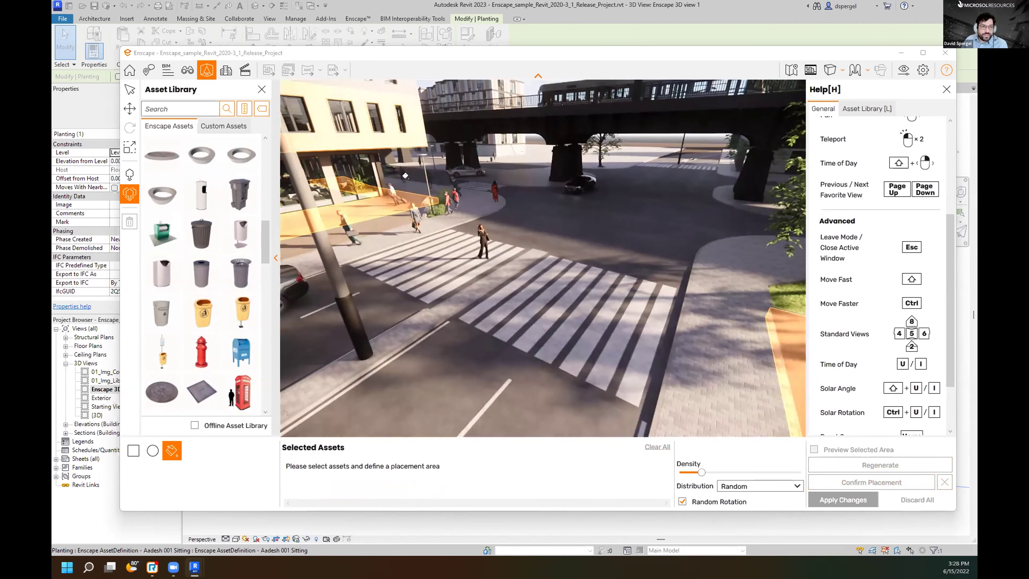
pyautogui.moveTo(543, 231); pyautogui.dragTo(538, 255, button='middle')
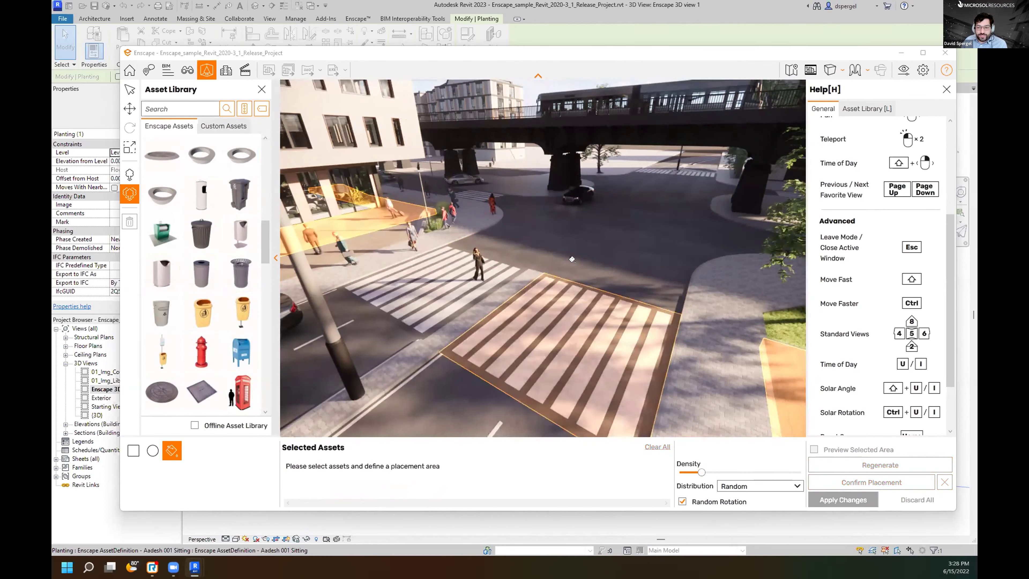
pyautogui.moveTo(571, 260); pyautogui.dragTo(567, 275, button='middle')
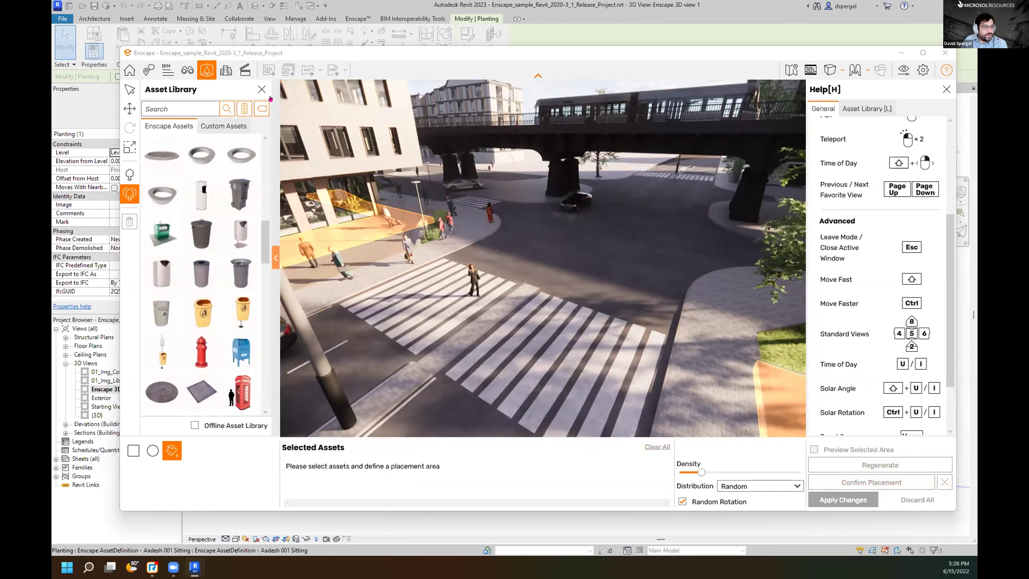
# Close the asset library, leave asset placement for the normal rendering view, and open the Site Context settings.
pyautogui.click(261, 89)
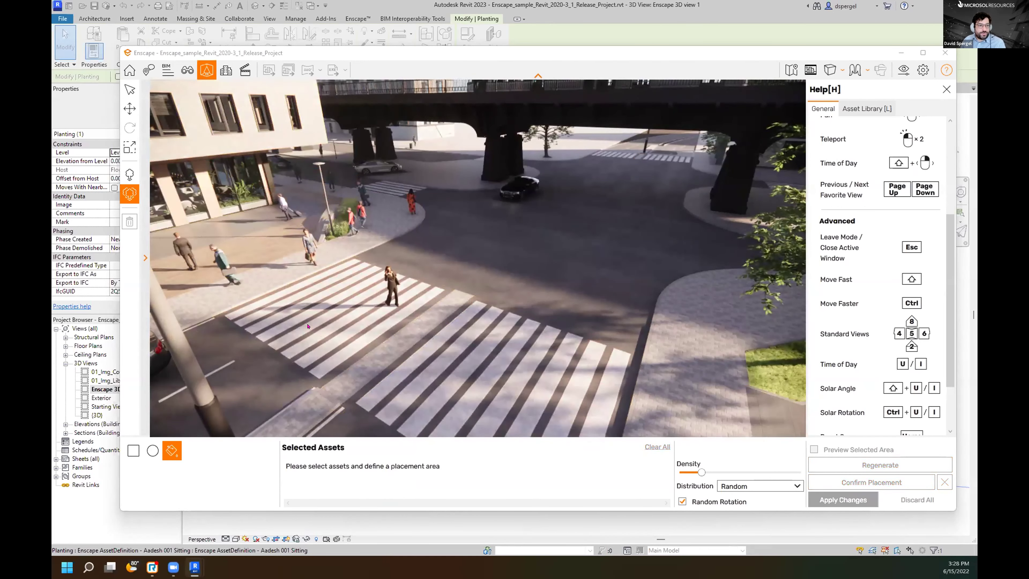
pyautogui.press('Escape')
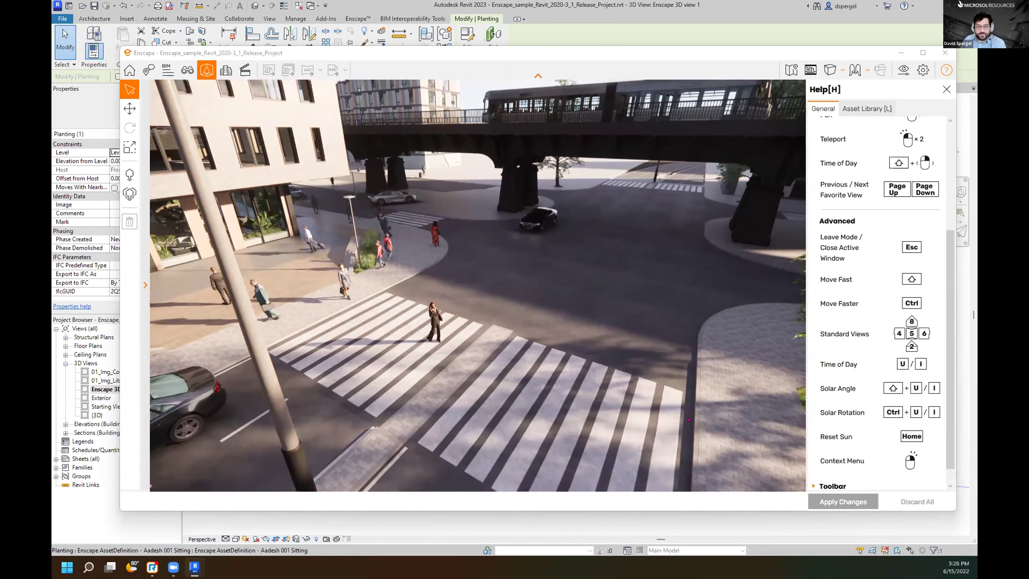
pyautogui.press('Escape')
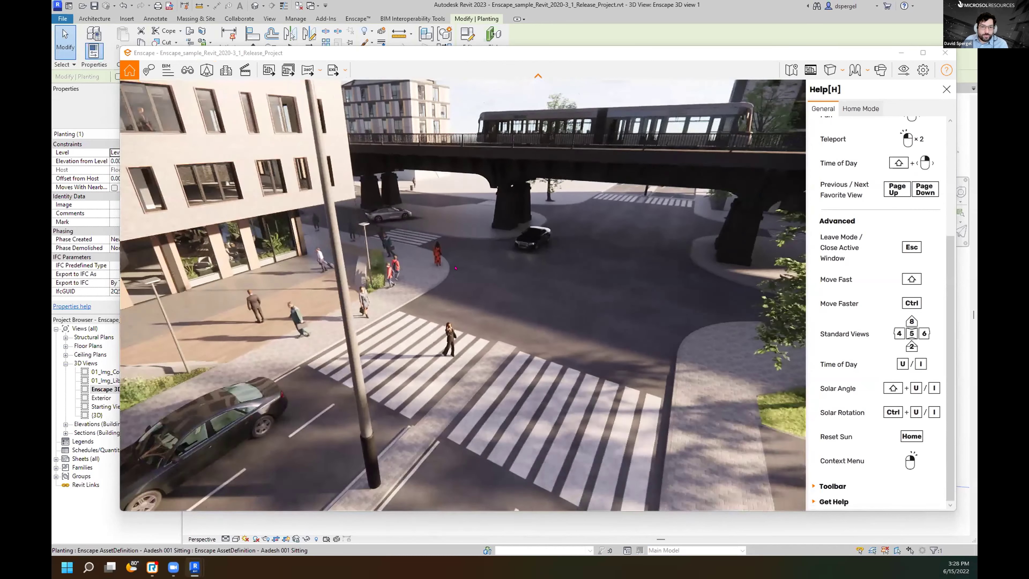
pyautogui.scroll(1, 455, 268)
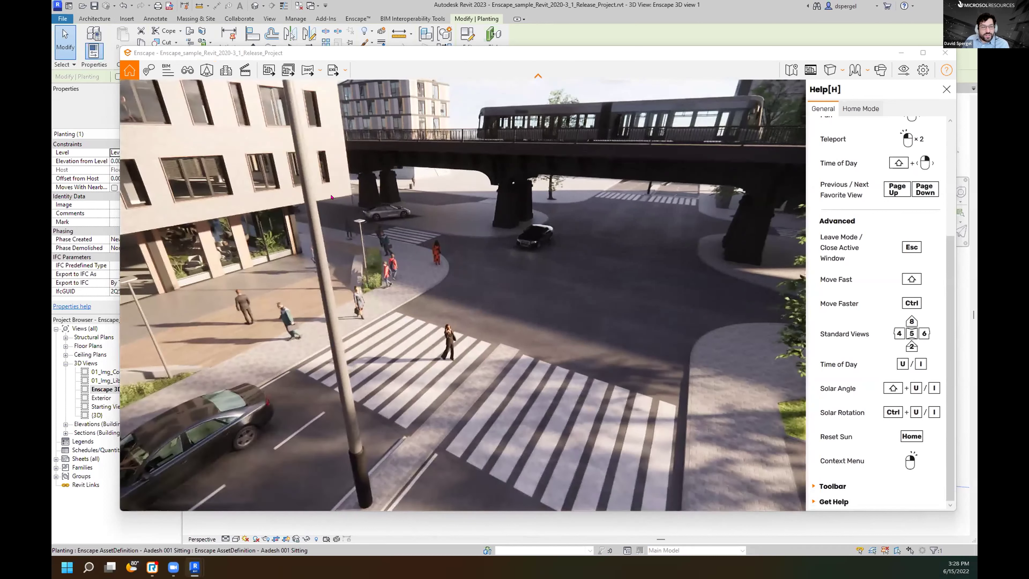
pyautogui.click(223, 72)
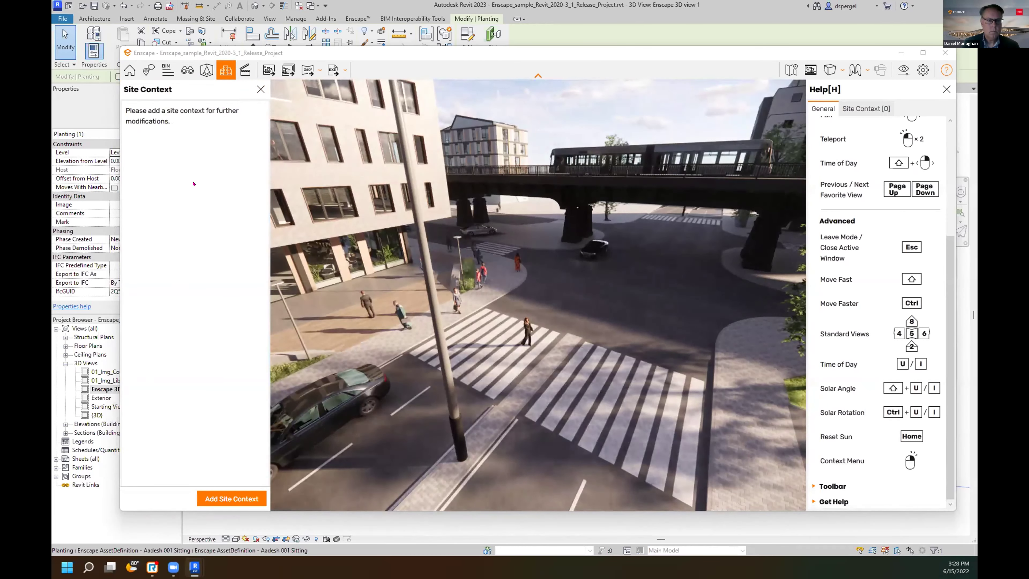
# Import a 1,000 m site context around 1 Cambridge Street, Boston, with buildings and landmarks, streets and sidewalks, and topography.
pyautogui.click(231, 499)
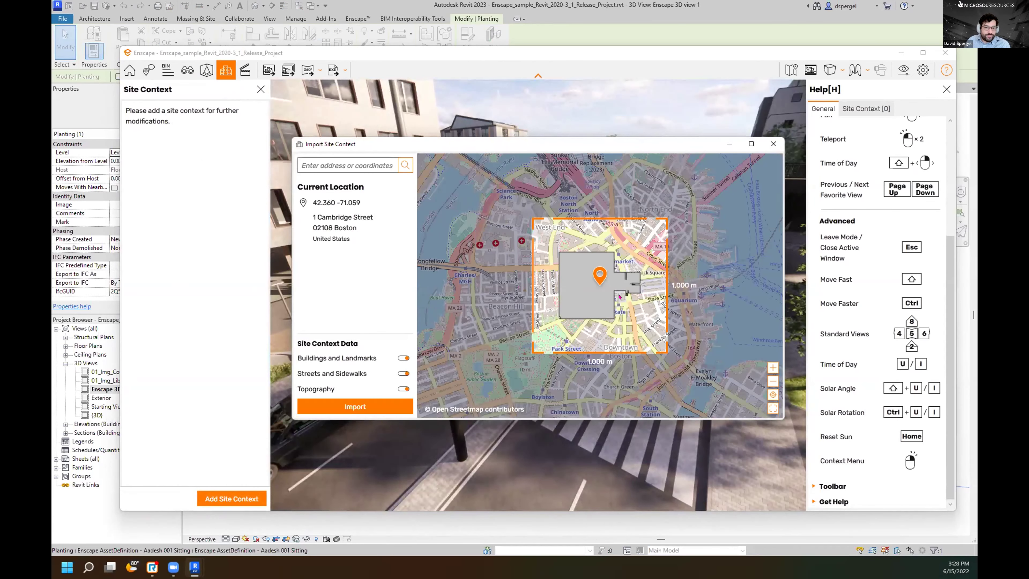
pyautogui.scroll(-1, 704, 303)
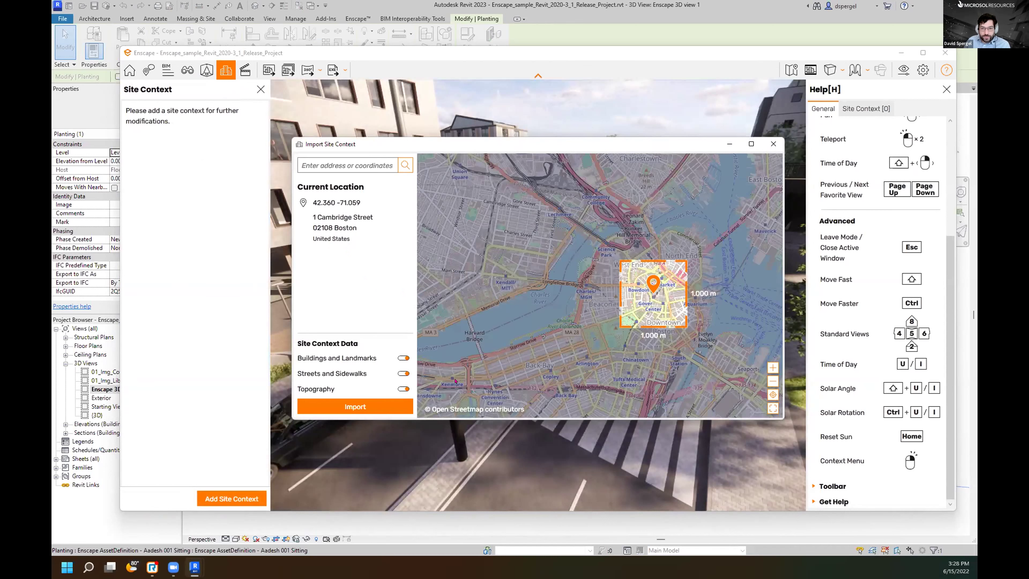
pyautogui.click(386, 411)
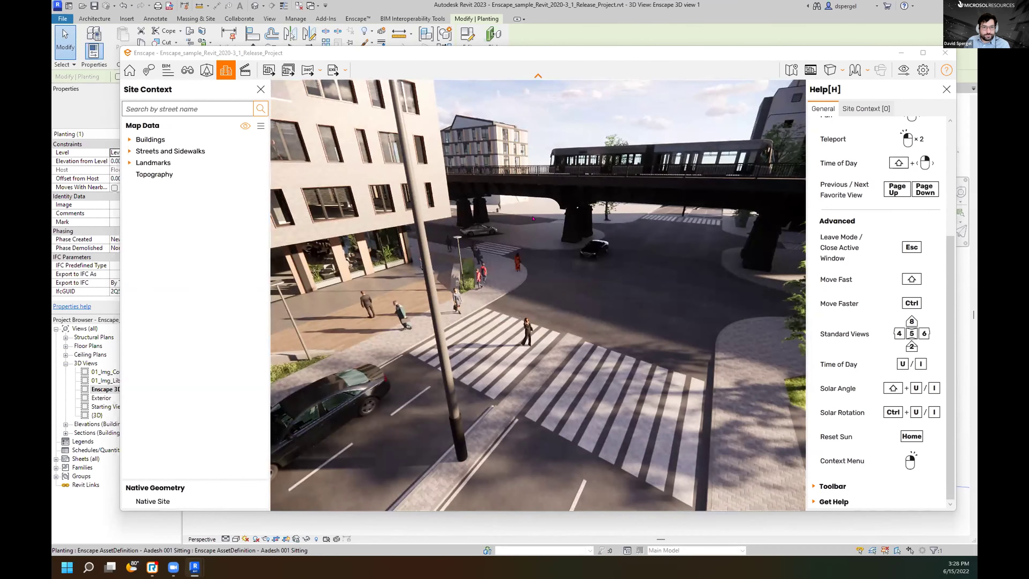
# Examine the imported city buildings surrounding the project from above the street and over the rooftops.
pyautogui.scroll(-3, 547, 210)
pyautogui.scroll(-3, 547, 210)
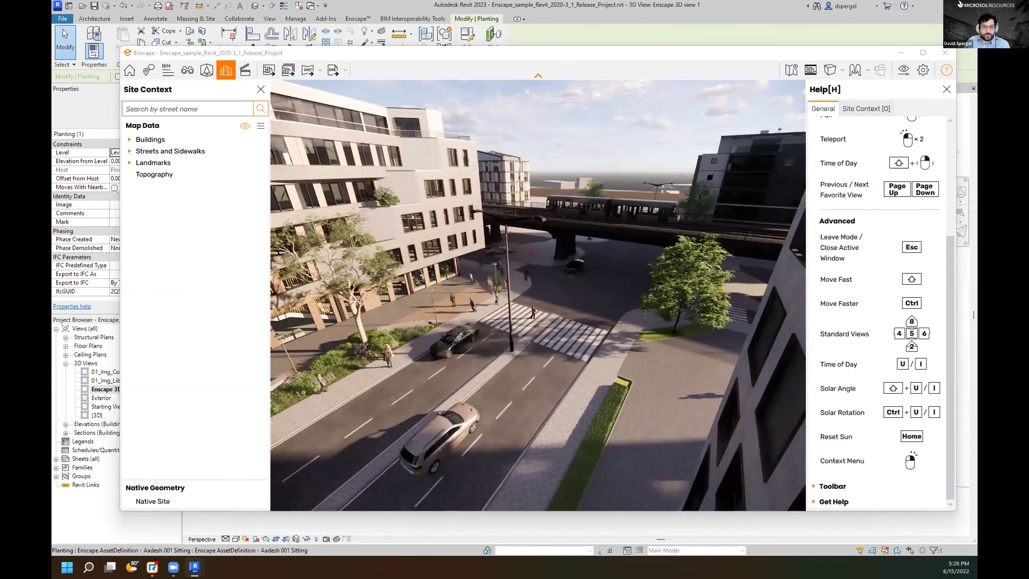
pyautogui.scroll(-3, 515, 234)
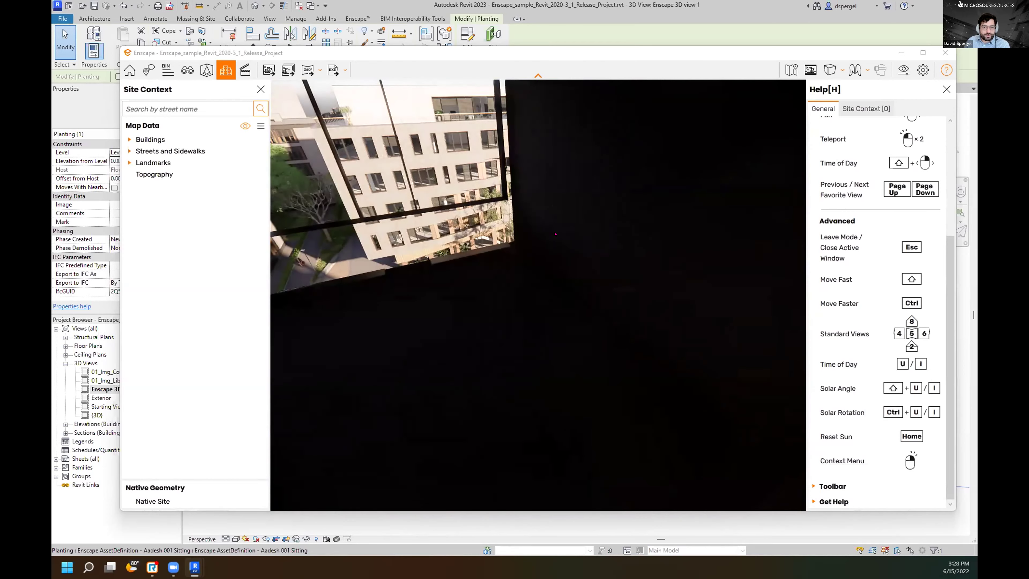
pyautogui.moveTo(553, 233); pyautogui.dragTo(502, 266)
pyautogui.scroll(2, 538, 237)
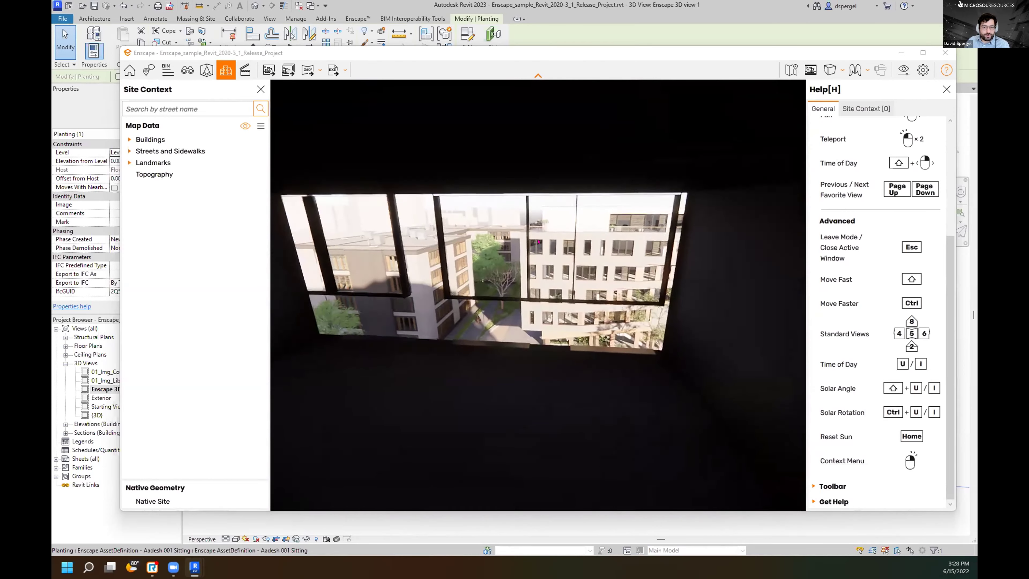
pyautogui.scroll(3, 538, 242)
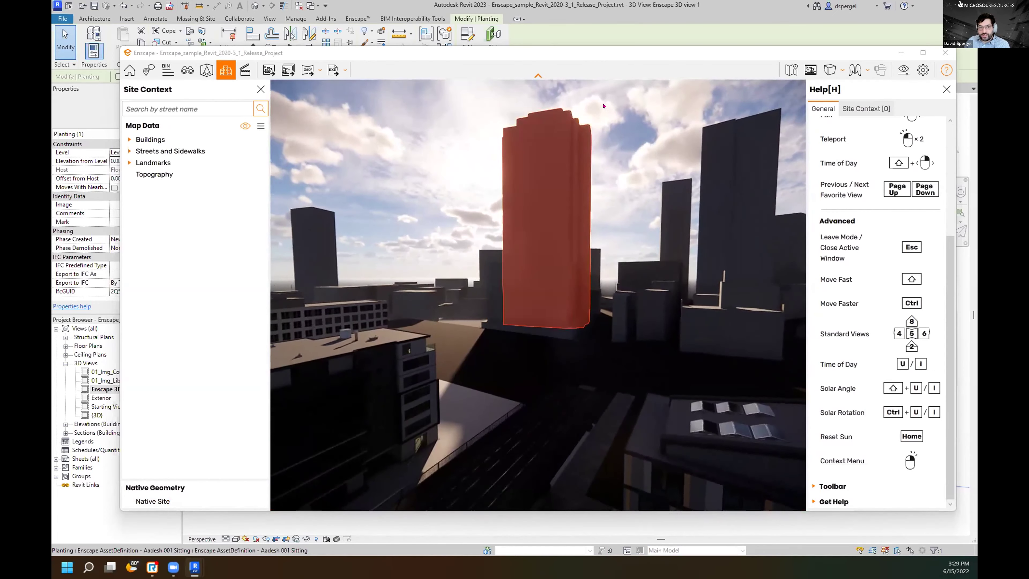
# Hide all imported site context buildings and show them again.
pyautogui.moveTo(538, 295); pyautogui.dragTo(600, 295)
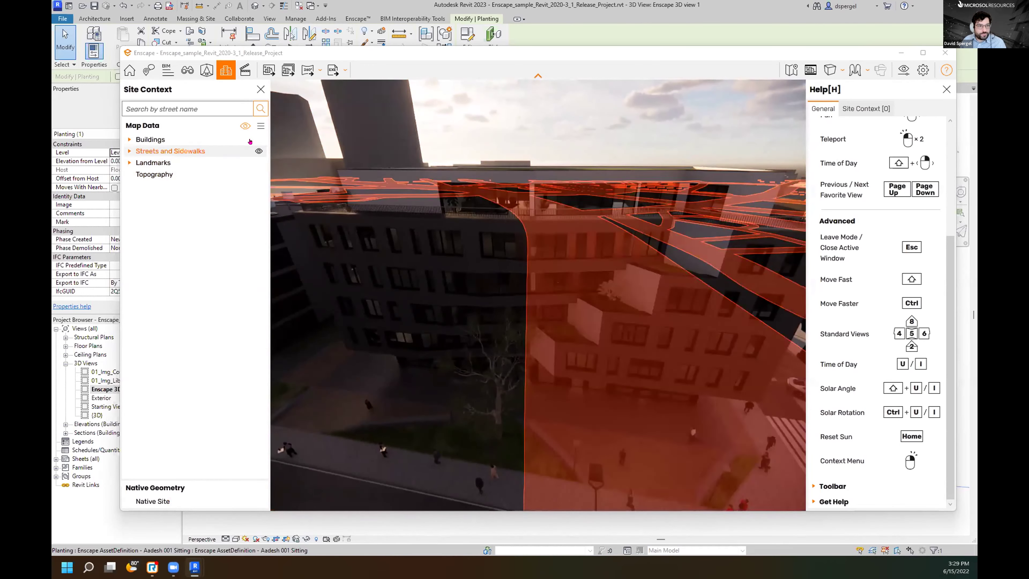
pyautogui.click(258, 140)
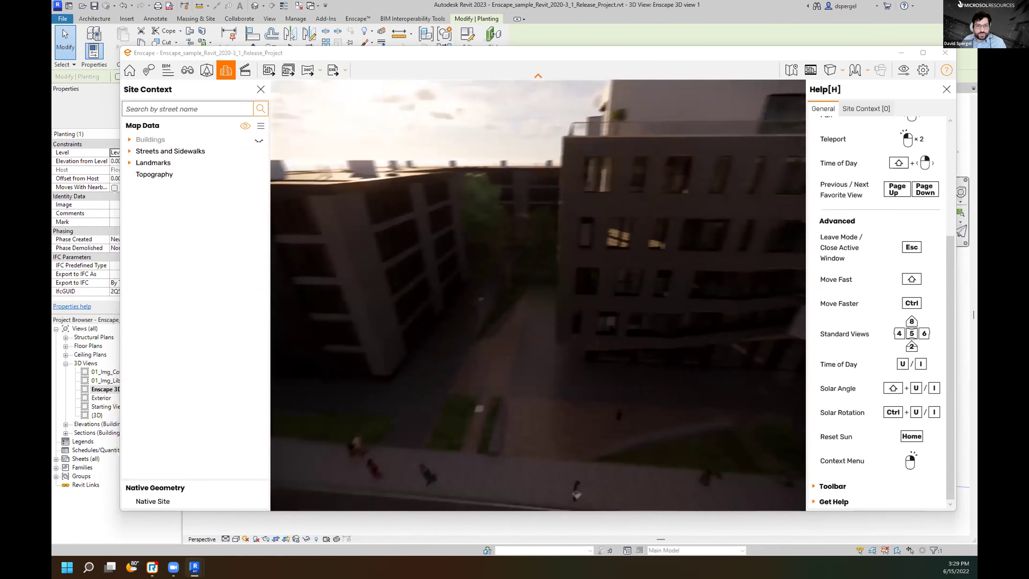
pyautogui.click(258, 140)
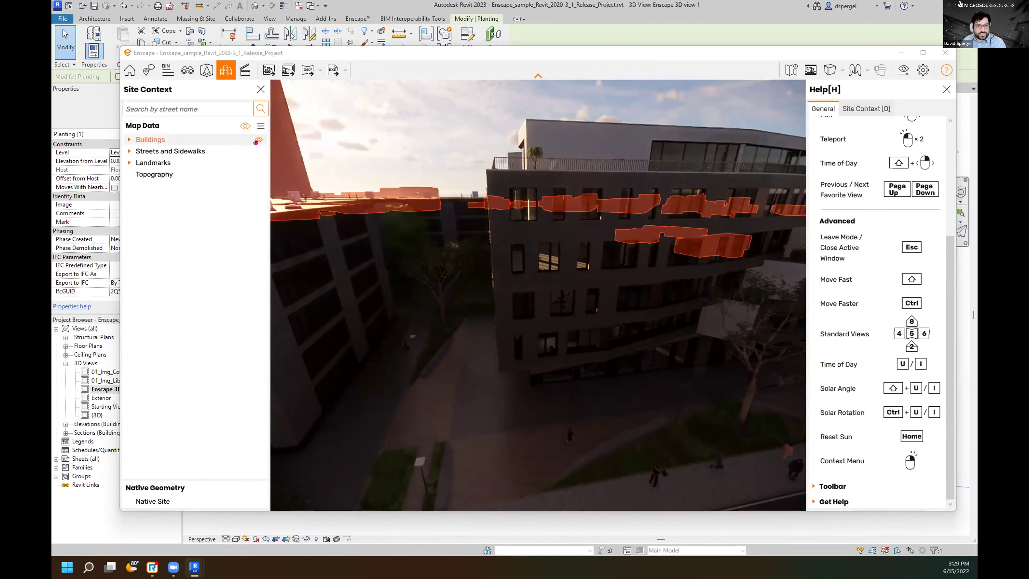
# Change the time of day to dusk at 18:42 and back to bright daylight, facing the curving road.
pyautogui.moveTo(538, 295); pyautogui.dragTo(348, 227)
pyautogui.press('u')
pyautogui.press('i')
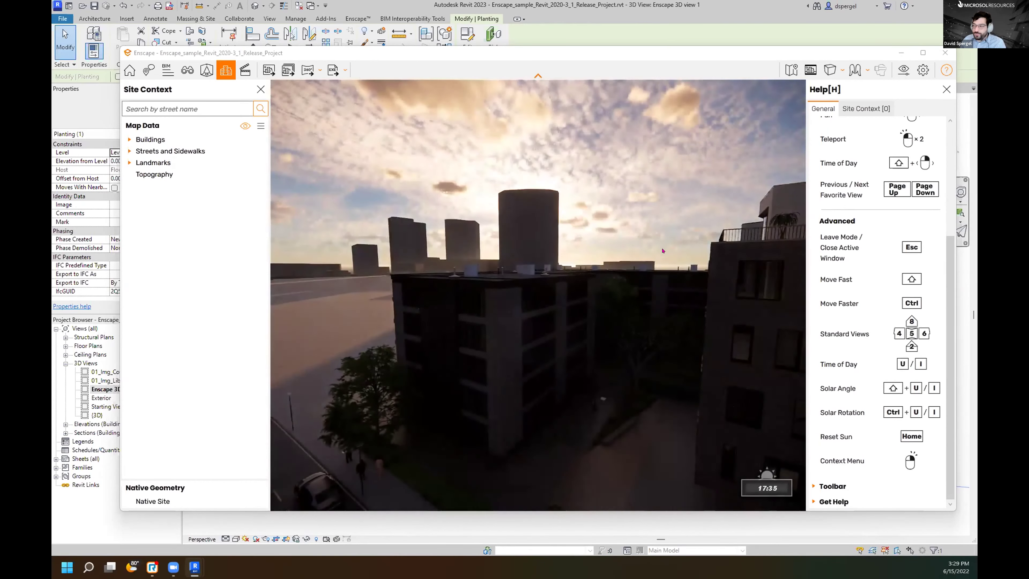
pyautogui.press('i')
pyautogui.press('u')
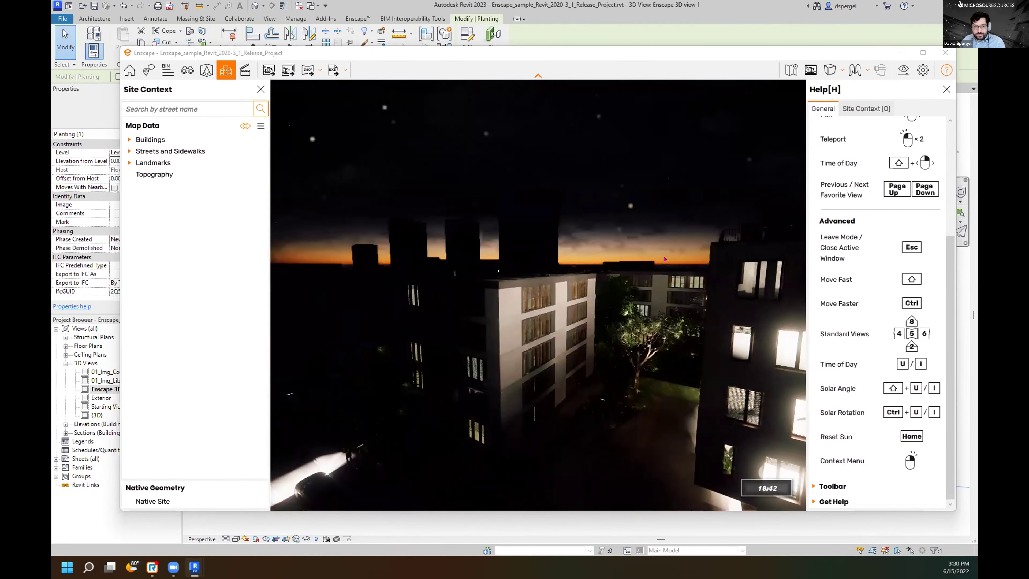
pyautogui.press('u')
pyautogui.moveTo(665, 259); pyautogui.dragTo(307, 231)
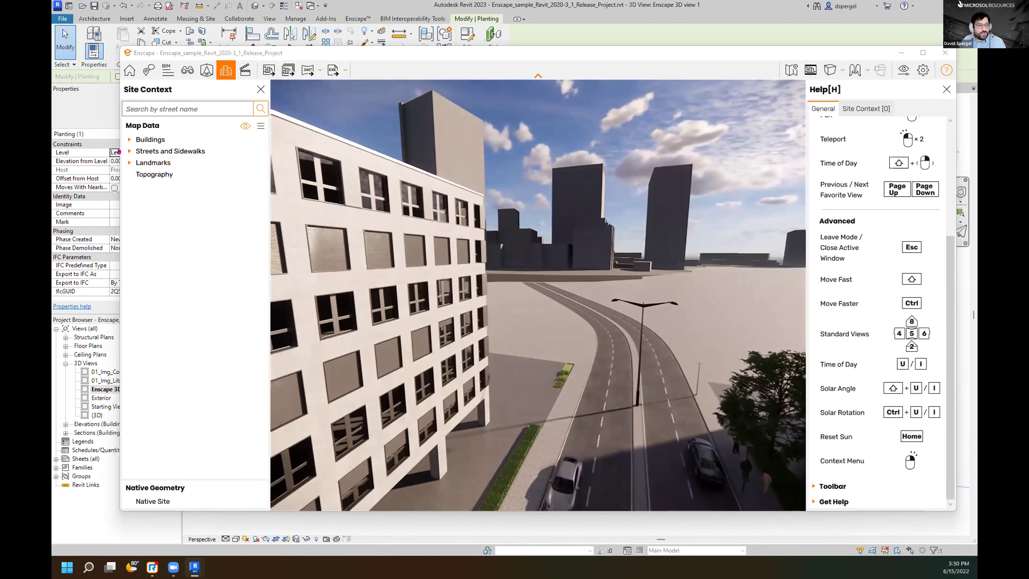
pyautogui.click(127, 140)
pyautogui.click(127, 140)
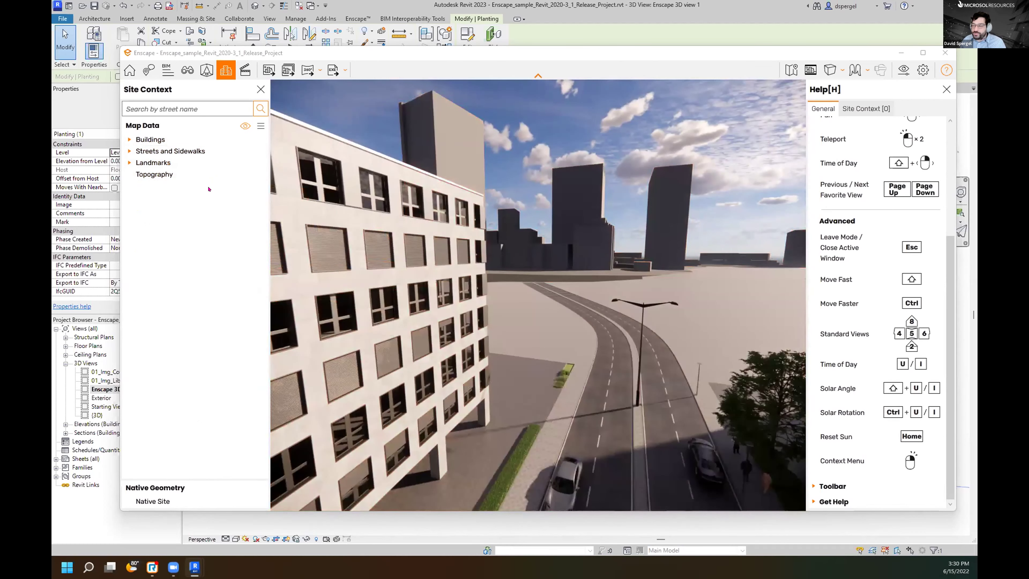
# Open the site context for editing and examine from above how the map data overlaps the native site.
pyautogui.moveTo(527, 256); pyautogui.dragTo(307, 263)
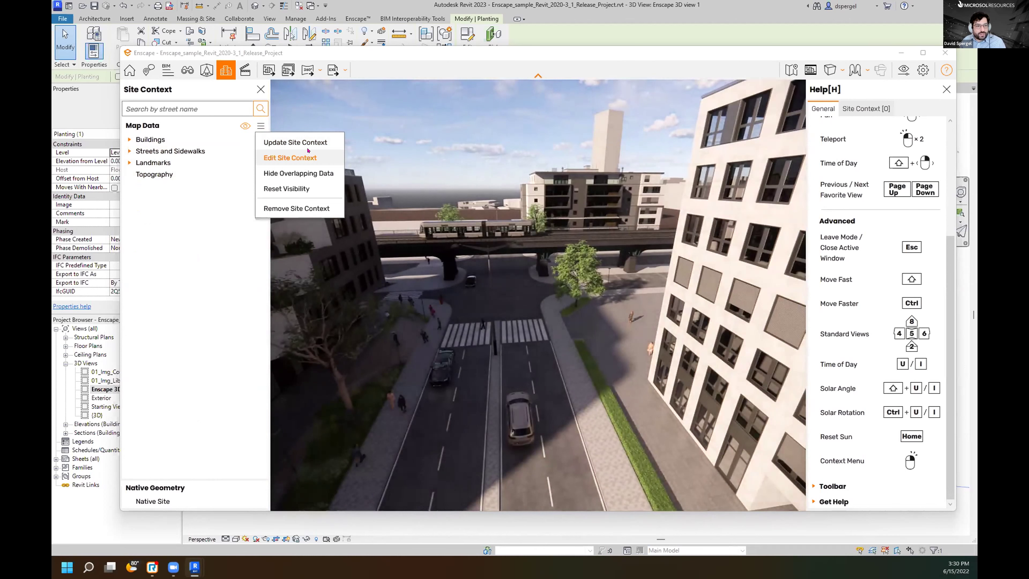
pyautogui.click(322, 157)
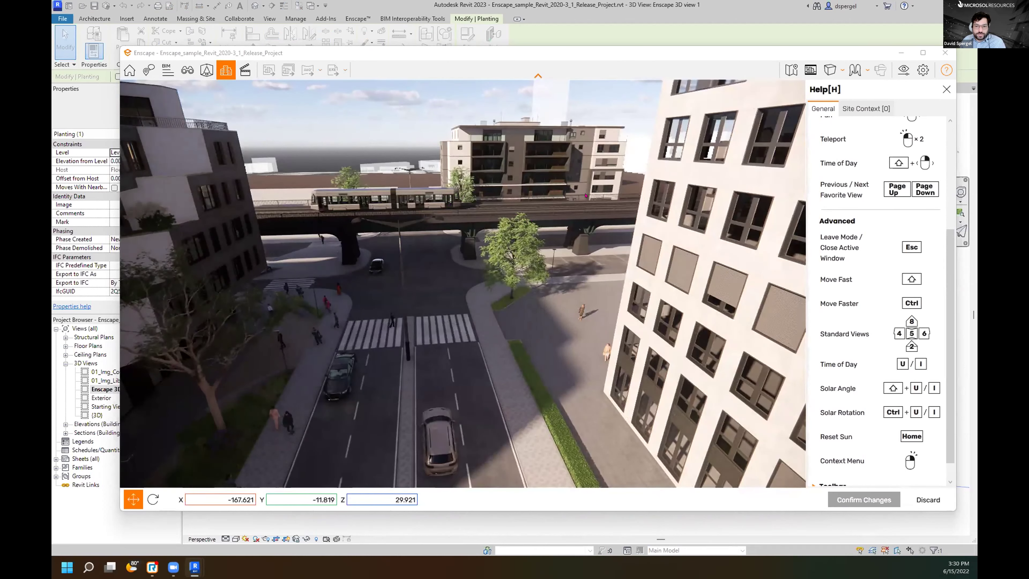
pyautogui.scroll(-8, 457, 299)
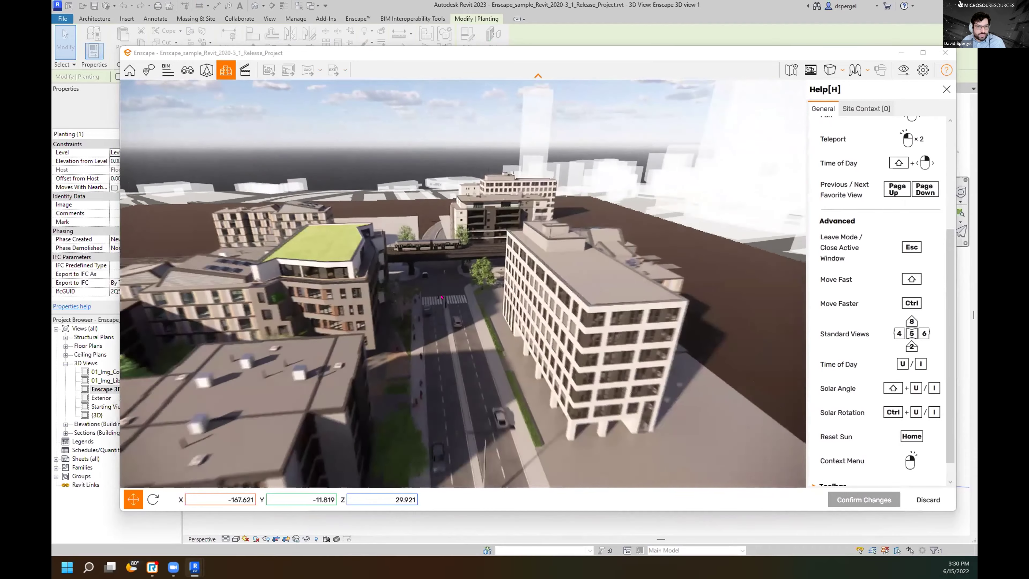
pyautogui.scroll(-3, 457, 299)
pyautogui.scroll(-5, 409, 351)
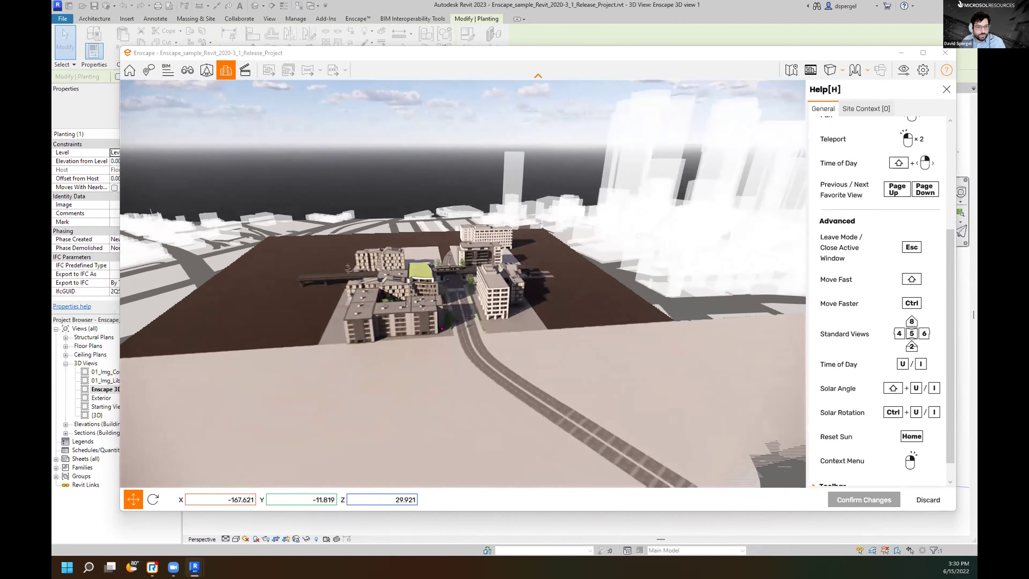
pyautogui.moveTo(395, 342); pyautogui.dragTo(450, 417, button='right')
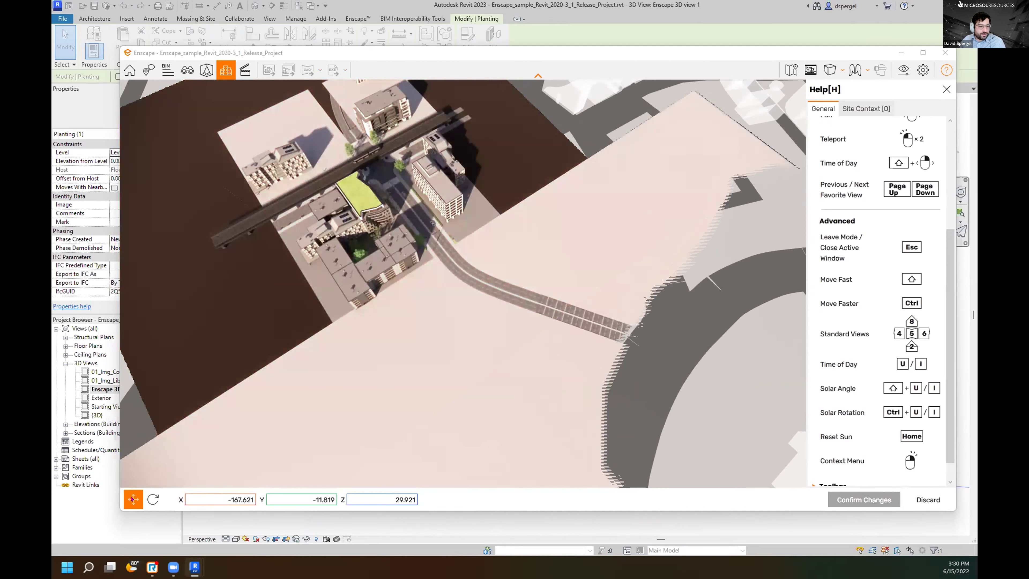
pyautogui.scroll(-3, 453, 229)
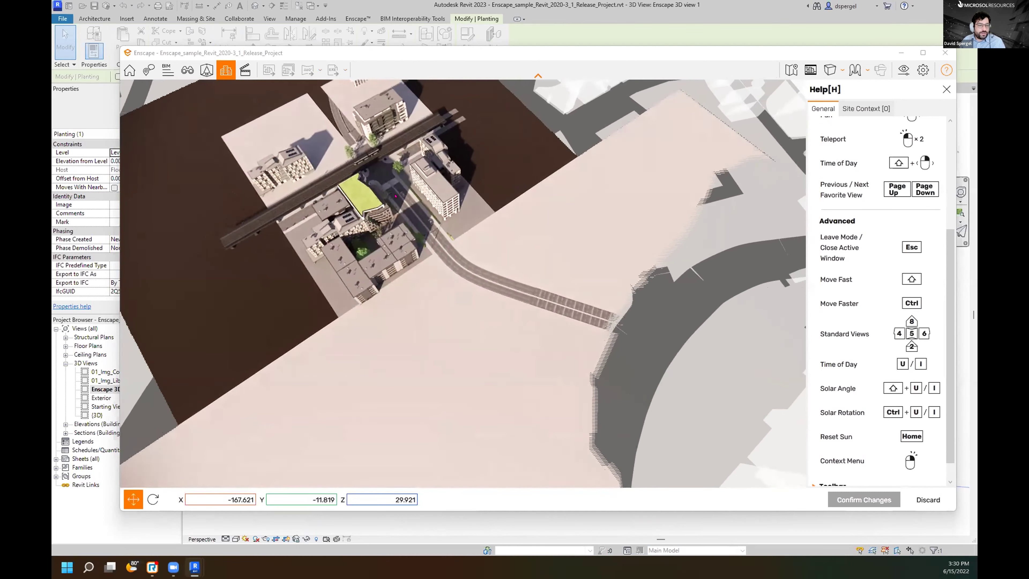
pyautogui.scroll(-3, 453, 229)
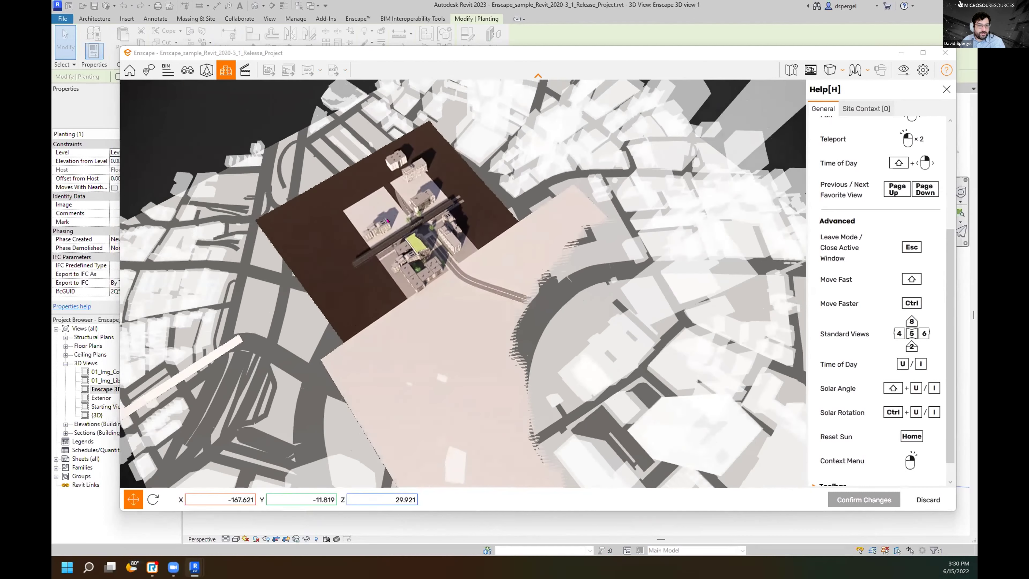
pyautogui.moveTo(453, 229); pyautogui.dragTo(322, 265)
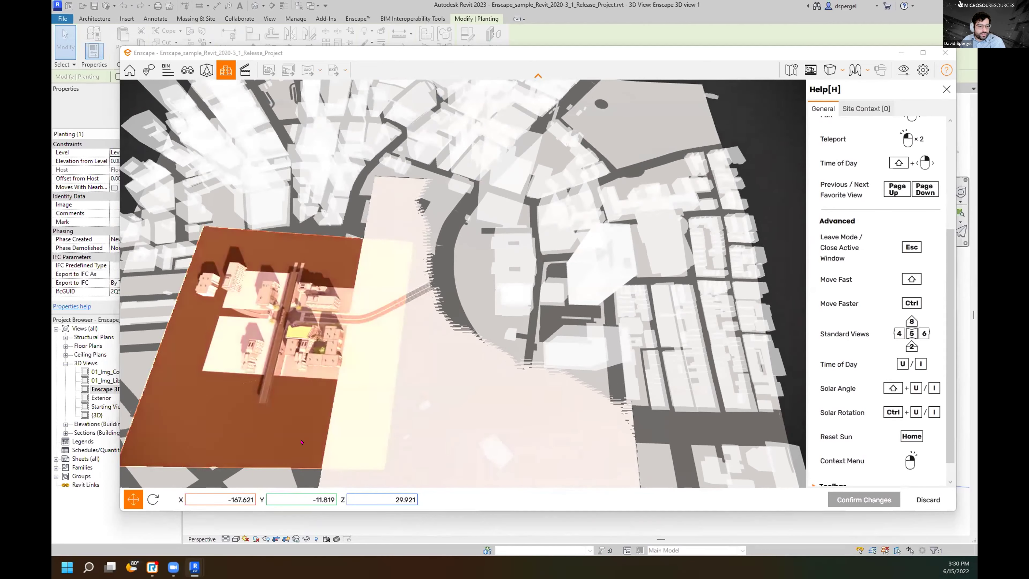
# Try the site context's rotation and move modes with an altered Y position, and discard the changes.
pyautogui.moveTo(253, 368); pyautogui.dragTo(516, 410)
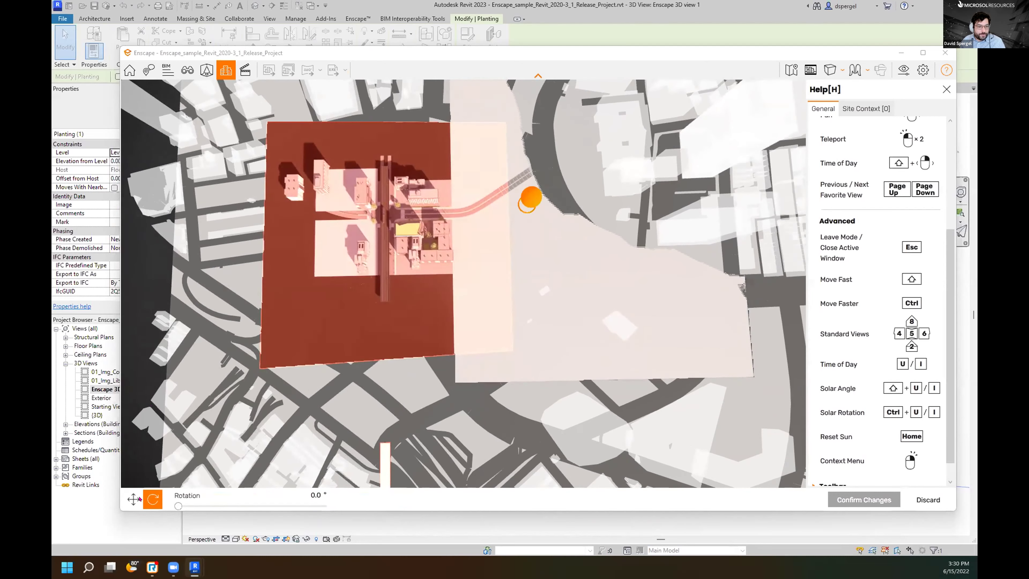
pyautogui.moveTo(380, 213); pyautogui.dragTo(362, 191)
pyautogui.moveTo(379, 227); pyautogui.dragTo(405, 255)
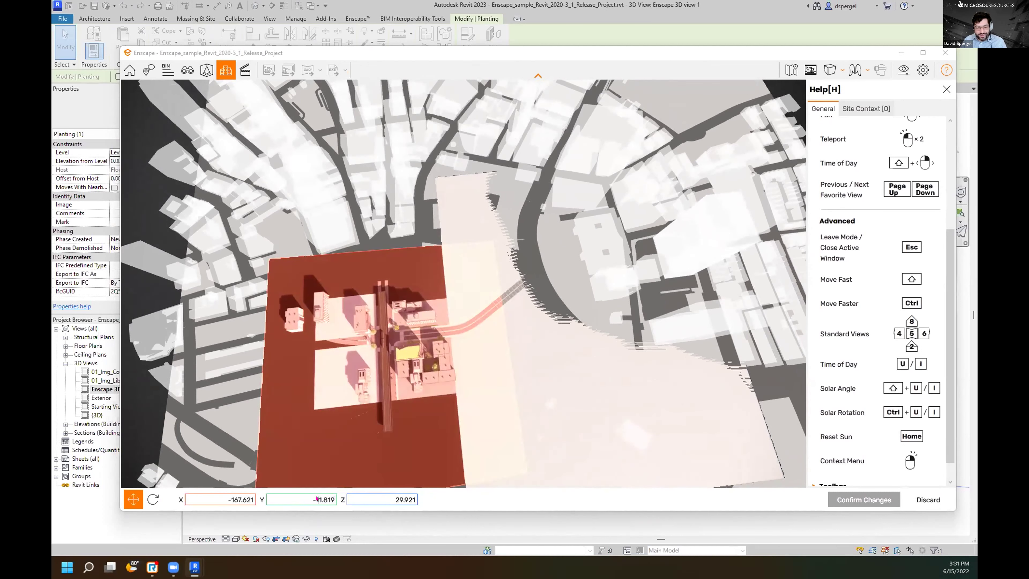
pyautogui.press('Return')
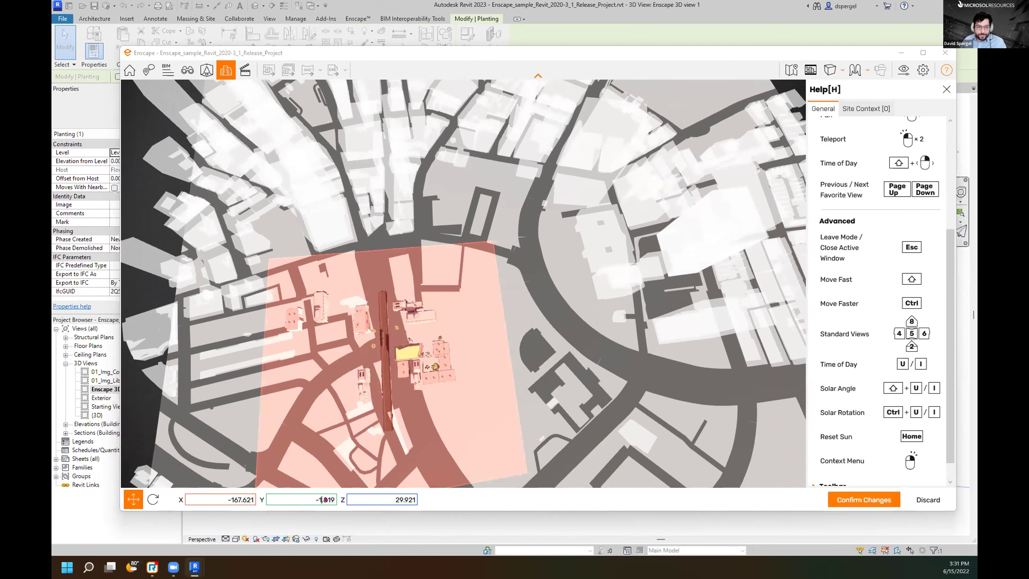
pyautogui.click(930, 499)
# Examine the native site's extent within the city from above and from street level beside the elevated railway.
pyautogui.moveTo(414, 431)
pyautogui.mouseDown(button='right')
pyautogui.moveTo(415, 466)
pyautogui.moveTo(414, 412)
pyautogui.mouseUp(button='right')
pyautogui.moveTo(415, 411); pyautogui.dragTo(431, 496)
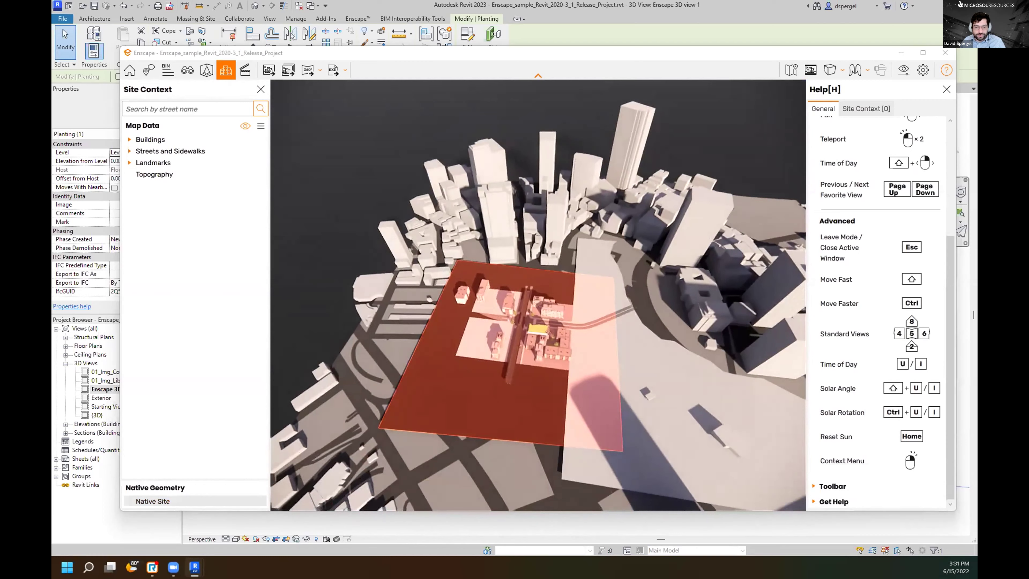
pyautogui.scroll(2, 539, 298)
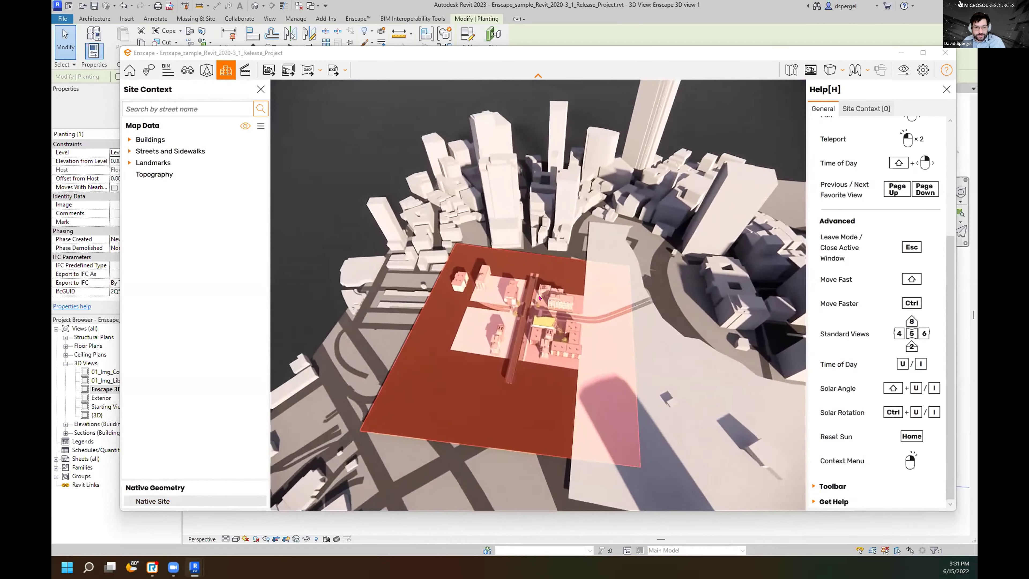
pyautogui.doubleClick(538, 298)
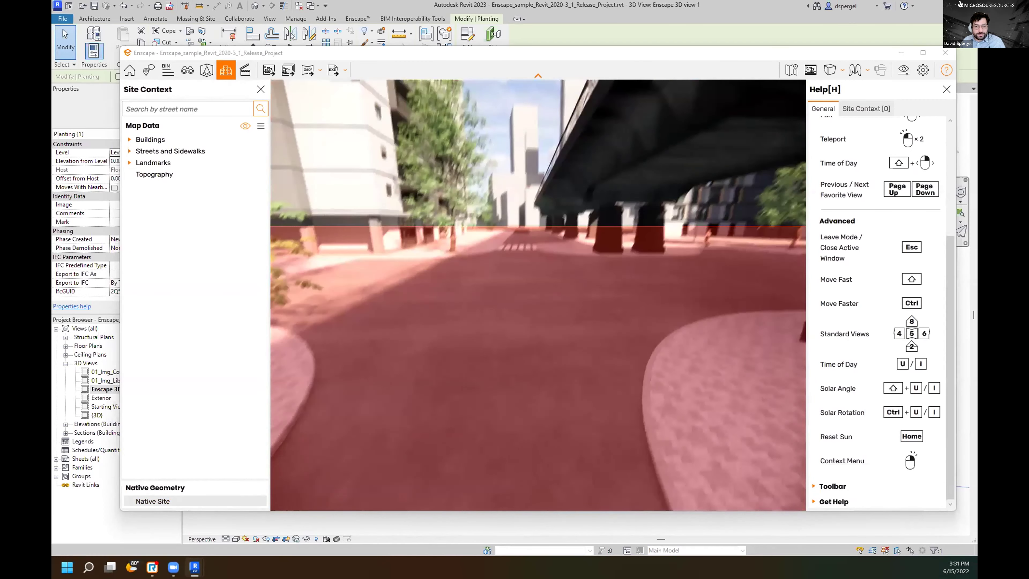
pyautogui.moveTo(563, 466); pyautogui.dragTo(292, 482)
pyautogui.moveTo(177, 502)
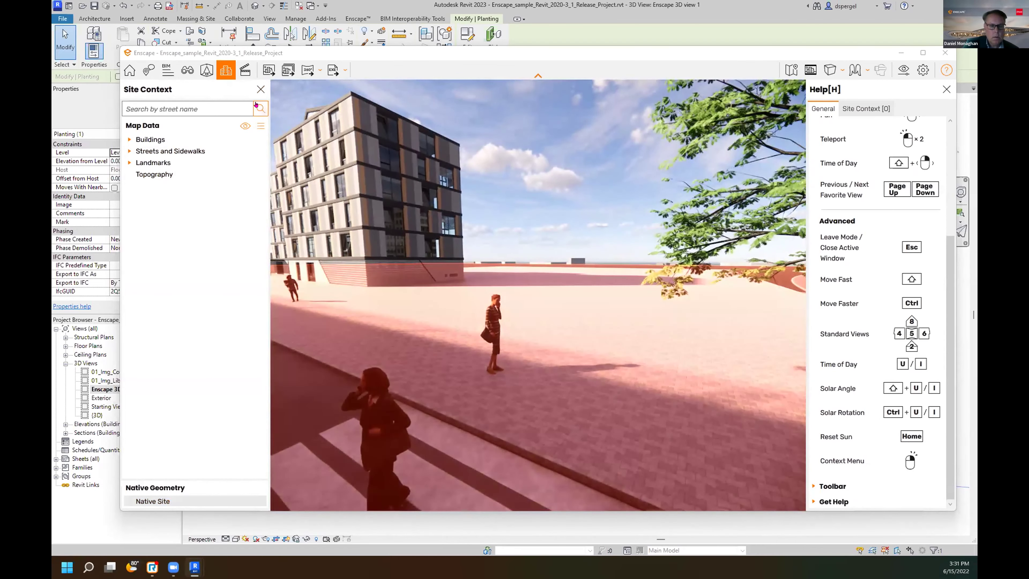
# Reopen the site context for editing and move it horizontally to about X -385.6 and Z 514.8.
pyautogui.click(260, 124)
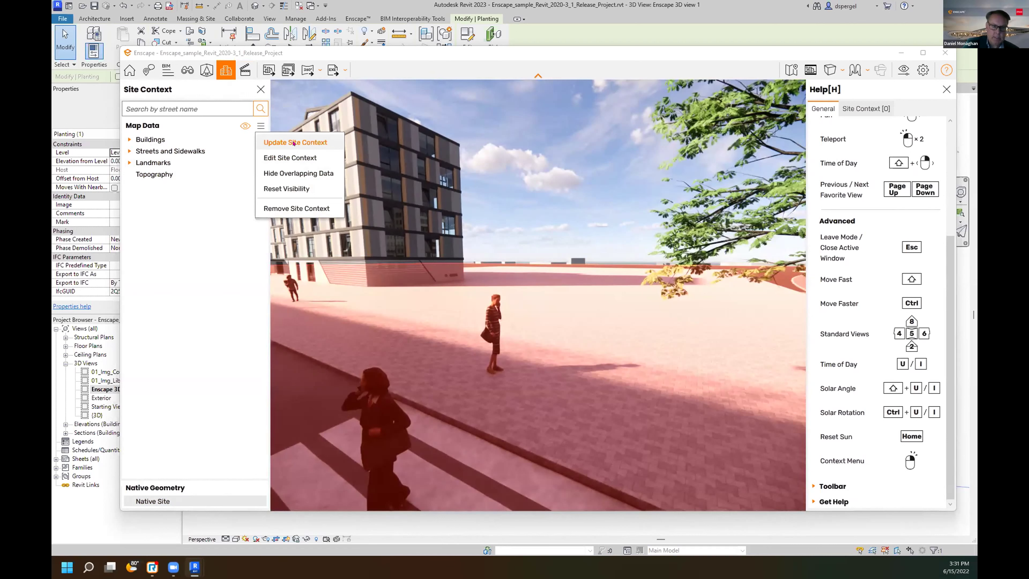
pyautogui.click(306, 158)
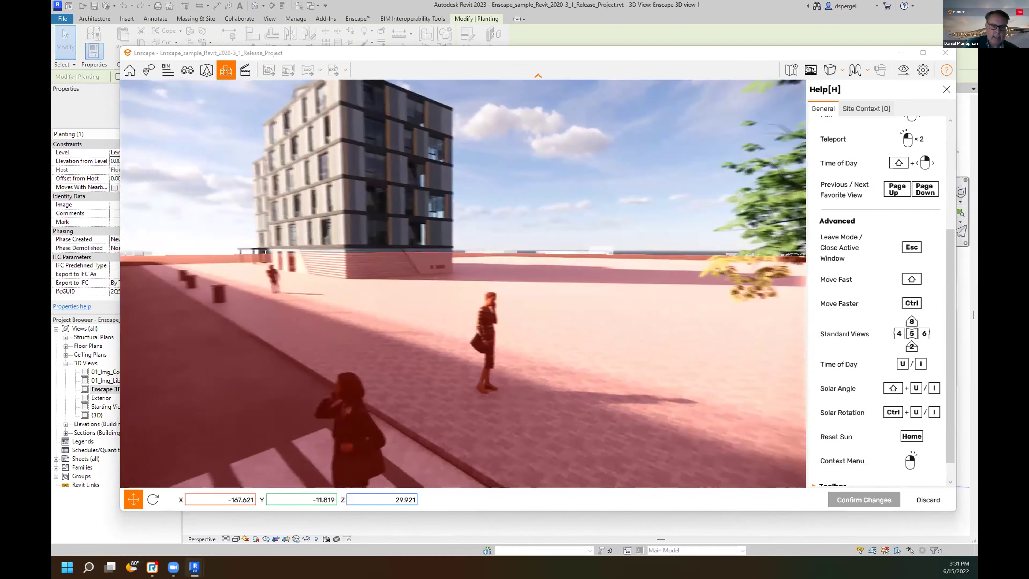
pyautogui.moveTo(337, 253); pyautogui.dragTo(572, 268)
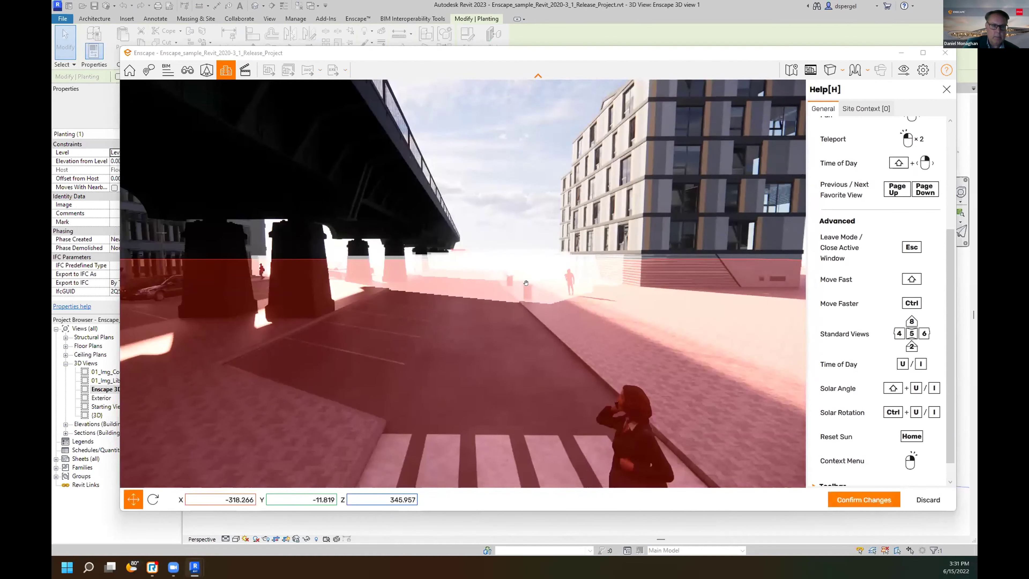
pyautogui.moveTo(606, 229); pyautogui.dragTo(583, 252)
pyautogui.press('e')
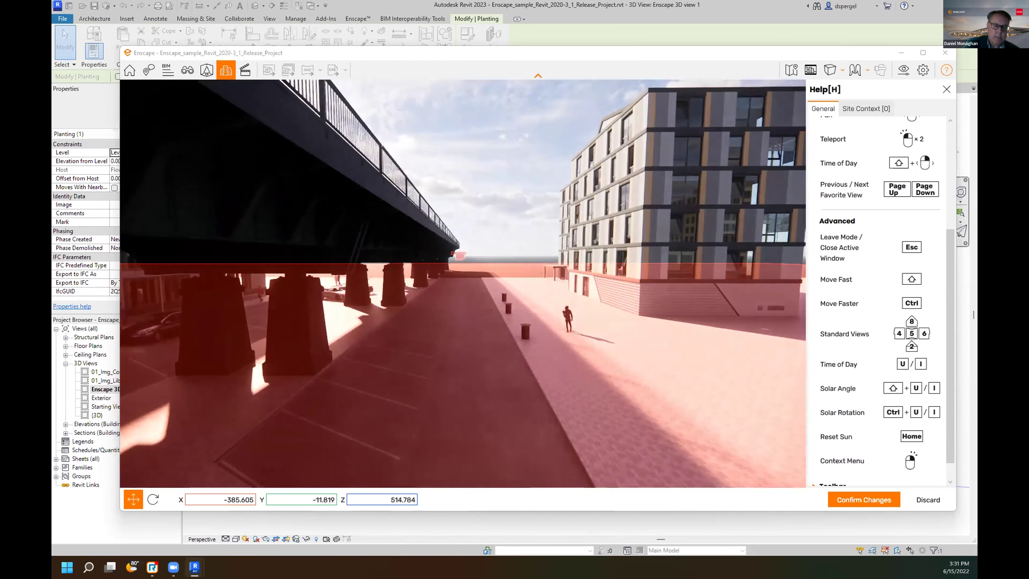
# Move the site context horizontally to about X -123.9 and Z 32.8 so the city surrounds the native site.
pyautogui.moveTo(631, 141); pyautogui.dragTo(570, 204)
pyautogui.press('e')
pyautogui.press('s')
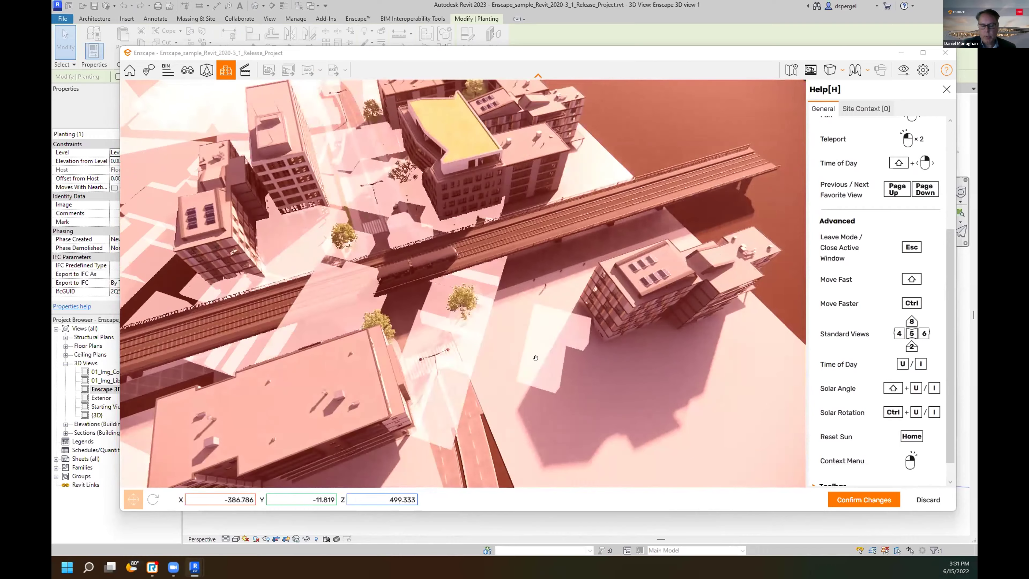
pyautogui.moveTo(535, 358); pyautogui.dragTo(525, 358)
pyautogui.press('s')
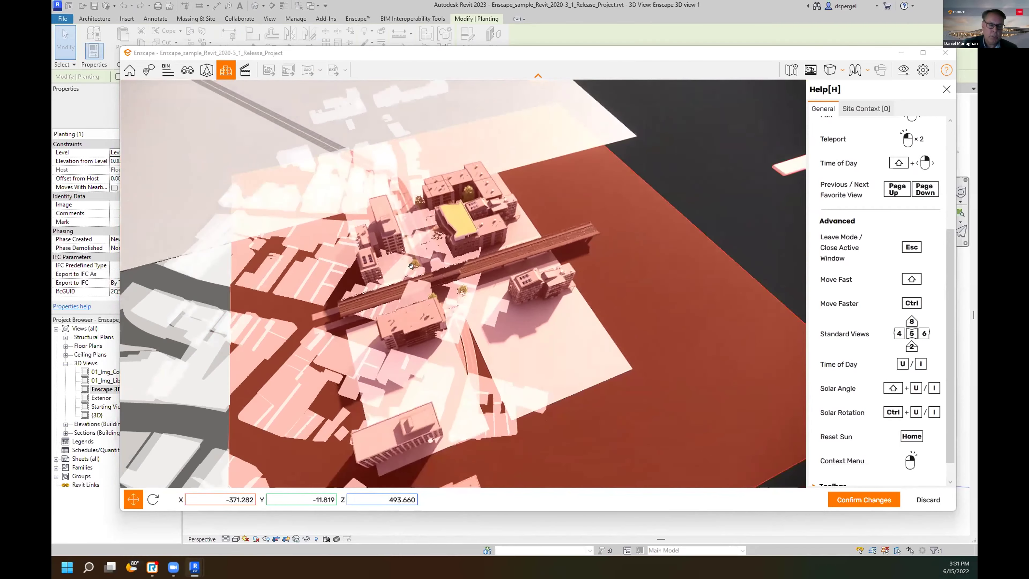
pyautogui.press('s')
pyautogui.press('s')
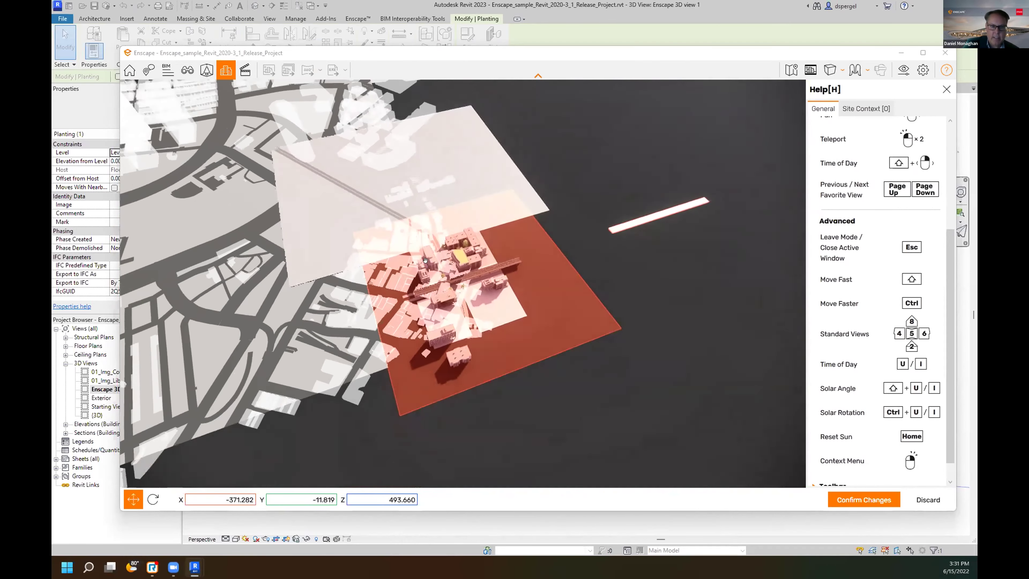
pyautogui.moveTo(417, 298); pyautogui.dragTo(744, 307)
pyautogui.moveTo(745, 307); pyautogui.dragTo(744, 275, button='right')
pyautogui.moveTo(634, 357)
pyautogui.mouseDown()
pyautogui.moveTo(648, 326)
pyautogui.moveTo(643, 373)
pyautogui.mouseUp()
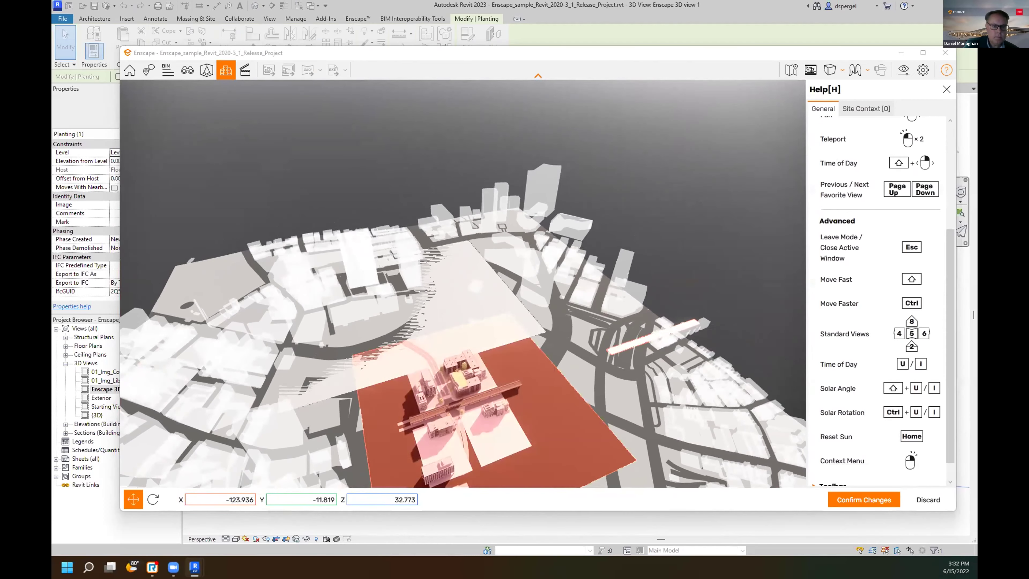
# Rotate the site context around the native site while viewing it from above, confirm the changes and leave site editing.
pyautogui.scroll(-2, 449, 366)
pyautogui.moveTo(559, 226); pyautogui.dragTo(500, 303, button='right')
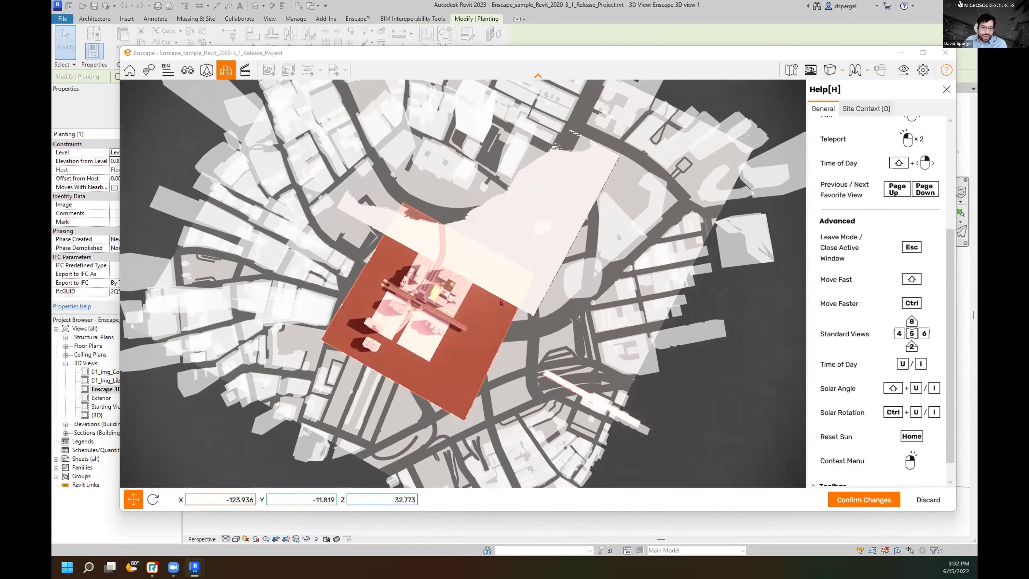
pyautogui.moveTo(501, 303); pyautogui.dragTo(477, 360)
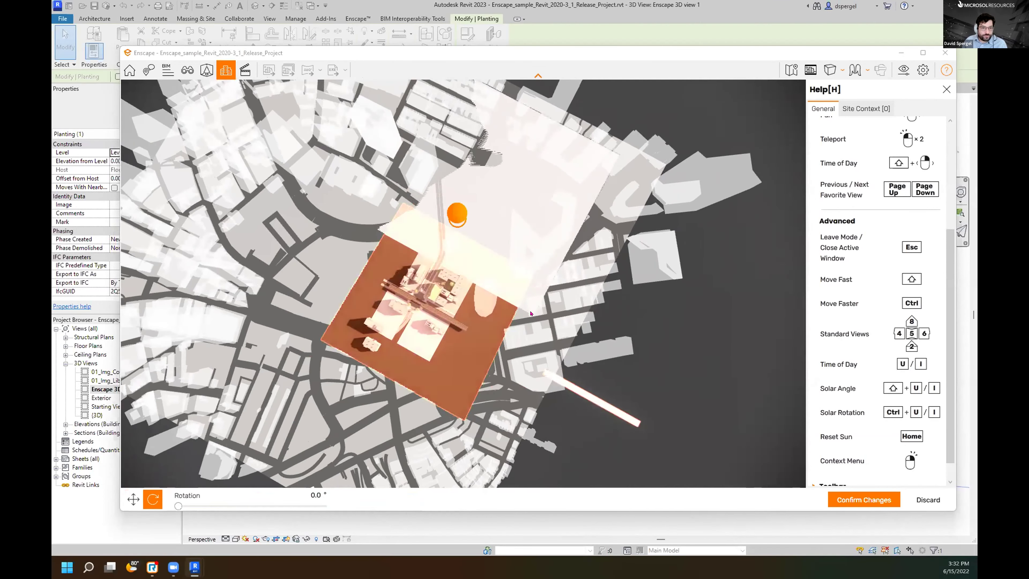
pyautogui.moveTo(603, 352); pyautogui.dragTo(403, 274)
pyautogui.moveTo(403, 274); pyautogui.dragTo(307, 438, button='right')
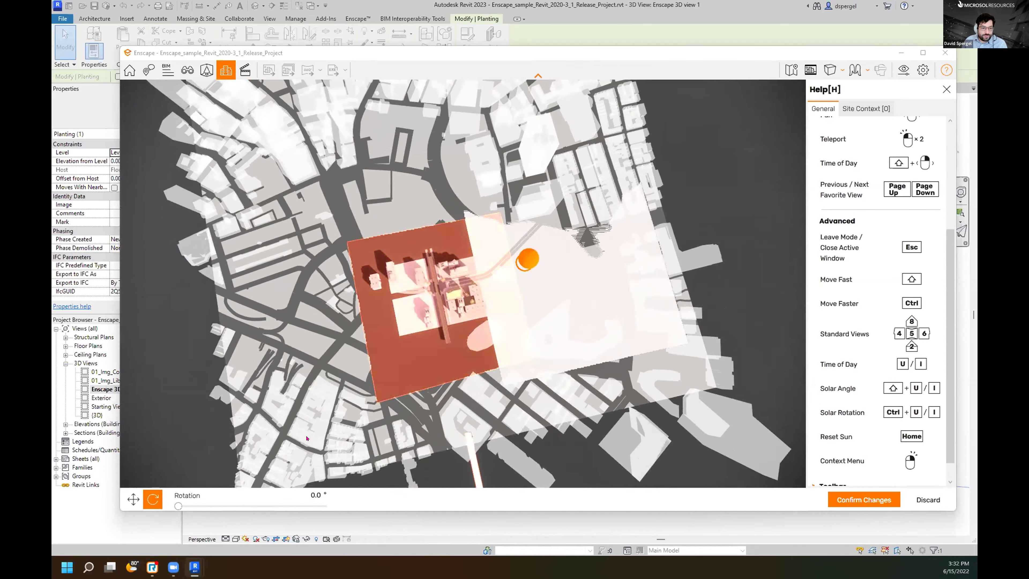
pyautogui.moveTo(190, 506); pyautogui.dragTo(175, 507)
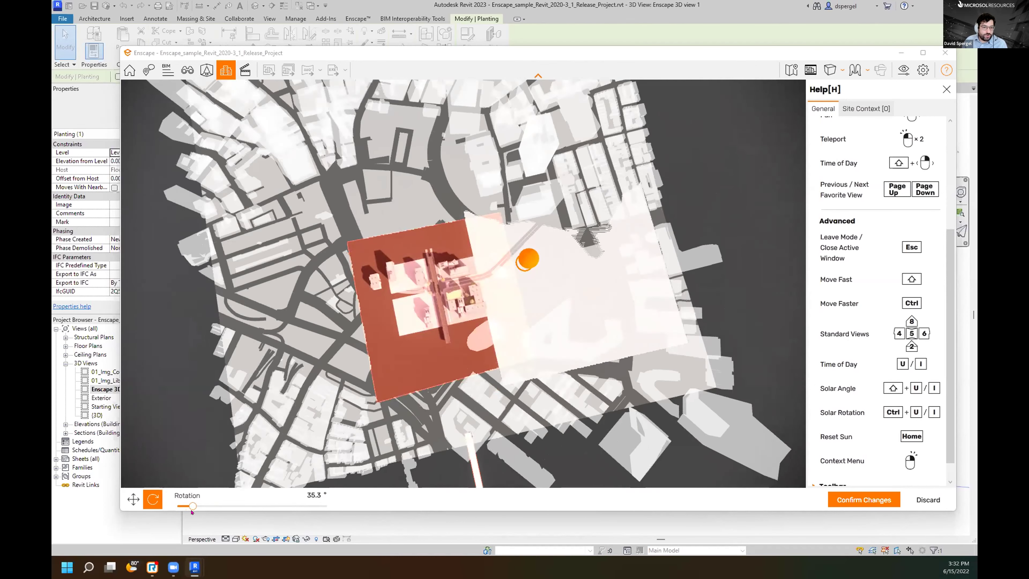
pyautogui.moveTo(216, 512); pyautogui.dragTo(234, 507)
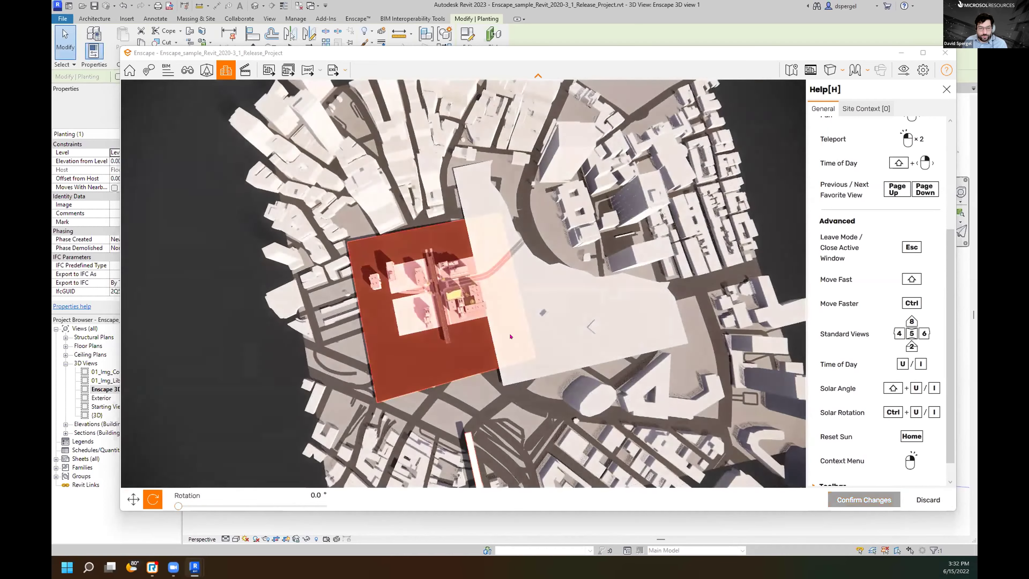
pyautogui.click(929, 499)
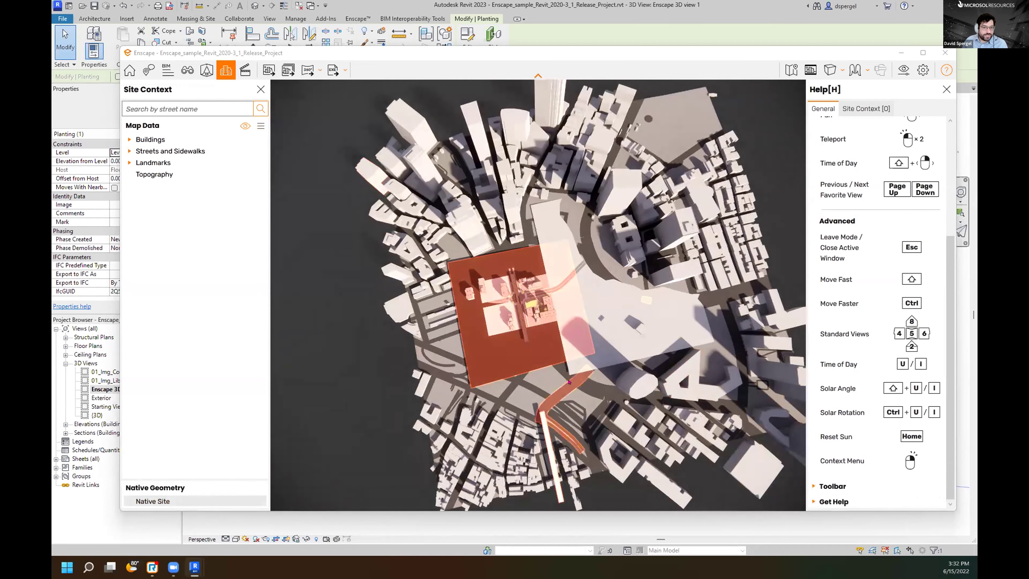
# Close the site context settings and examine the repositioned city from street level beside the elevated railway.
pyautogui.click(257, 92)
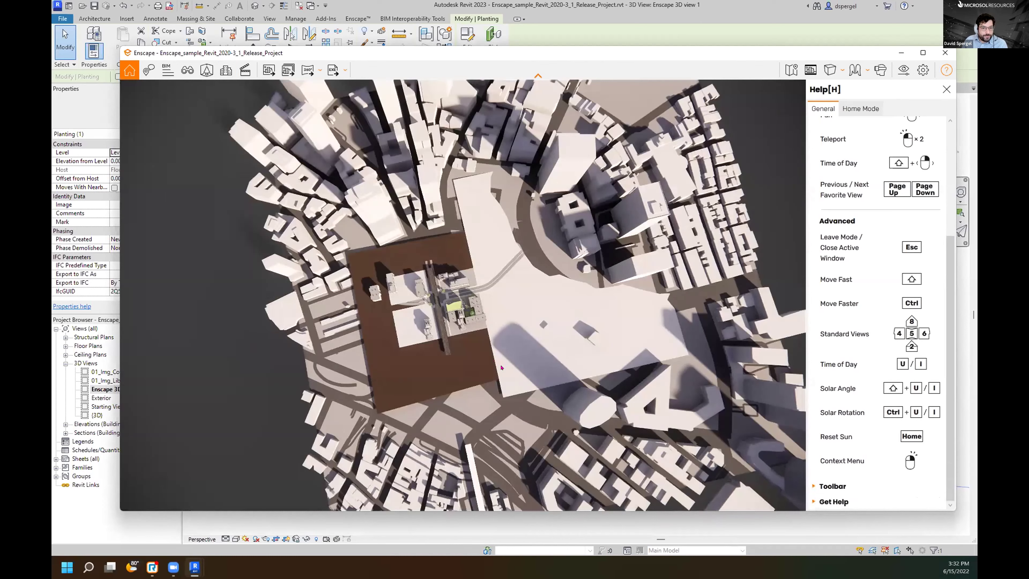
pyautogui.doubleClick(446, 329)
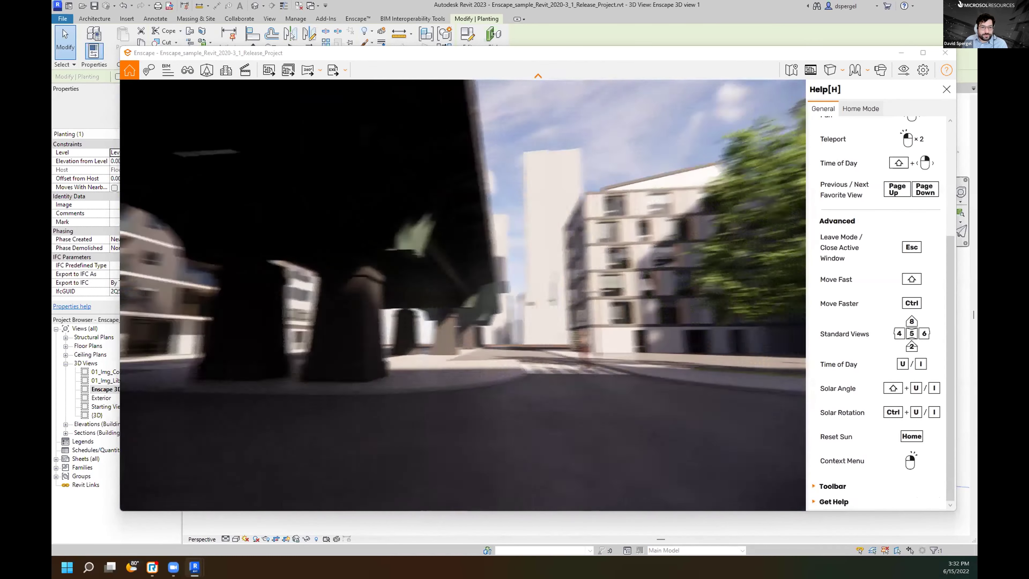
pyautogui.moveTo(463, 295); pyautogui.dragTo(149, 95)
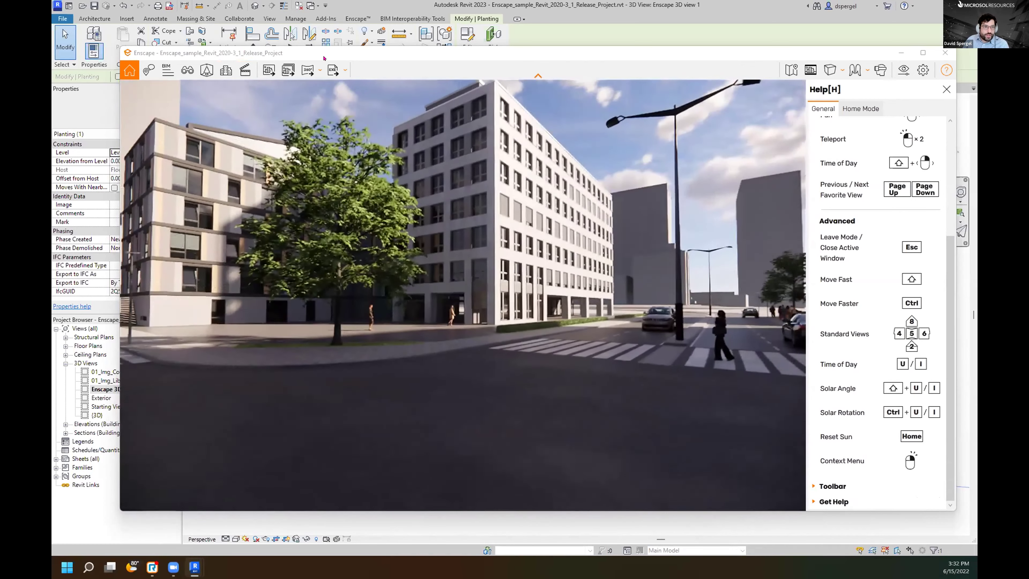
# Load the saved Exterior view as the camera position for a video and open the Video Editor.
pyautogui.click(245, 70)
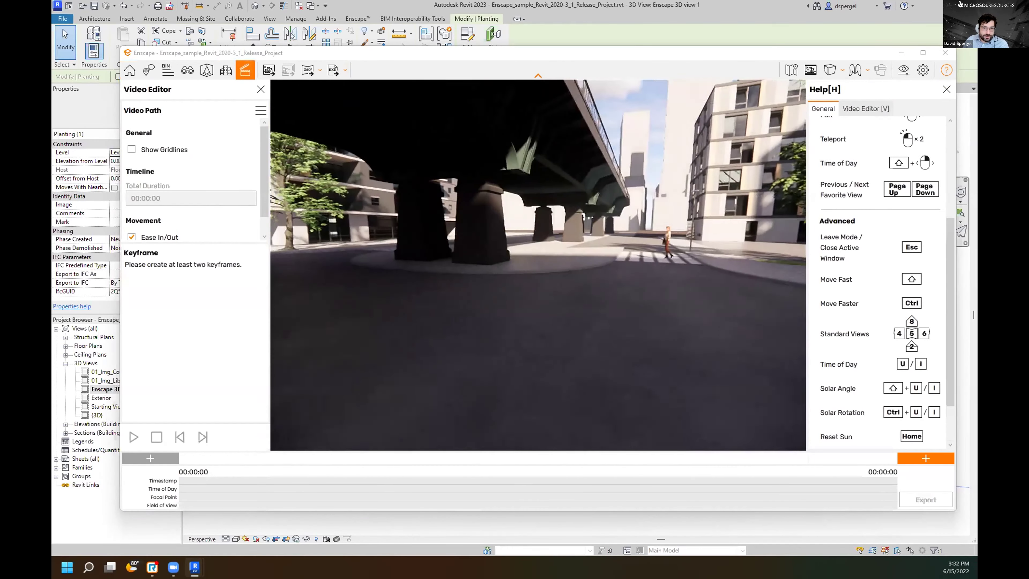
pyautogui.moveTo(769, 260); pyautogui.dragTo(192, 134)
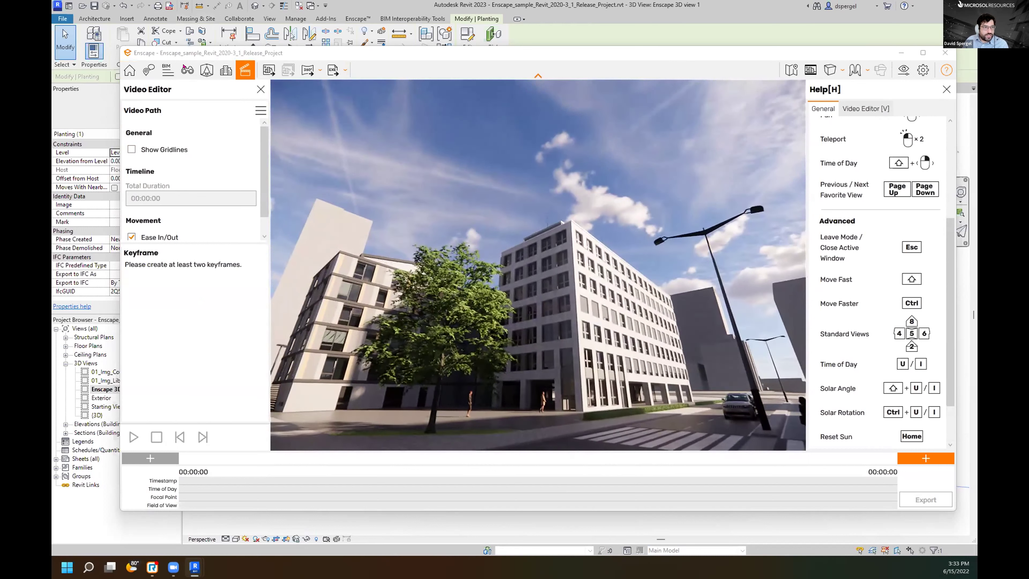
pyautogui.click(191, 72)
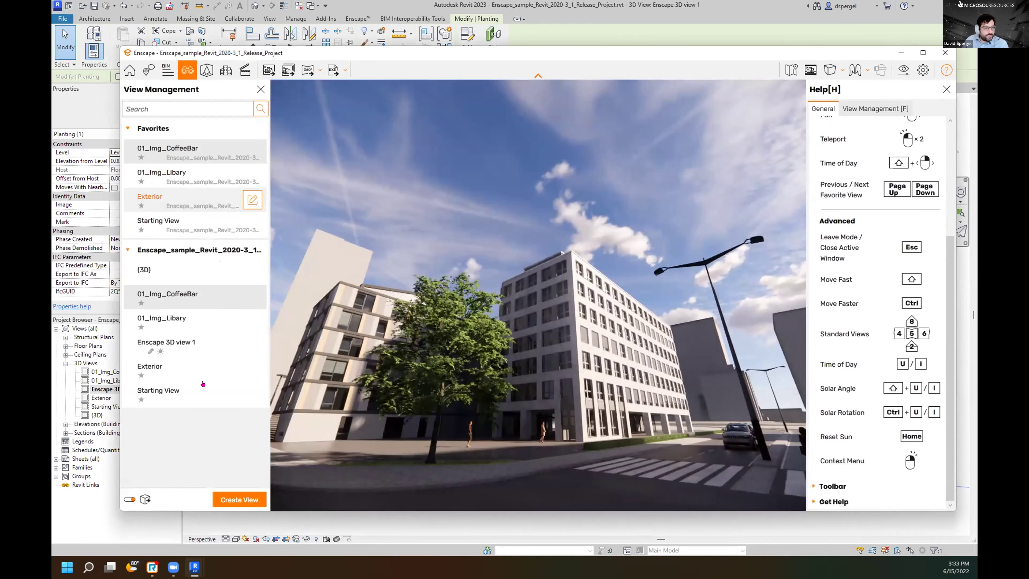
pyautogui.click(181, 373)
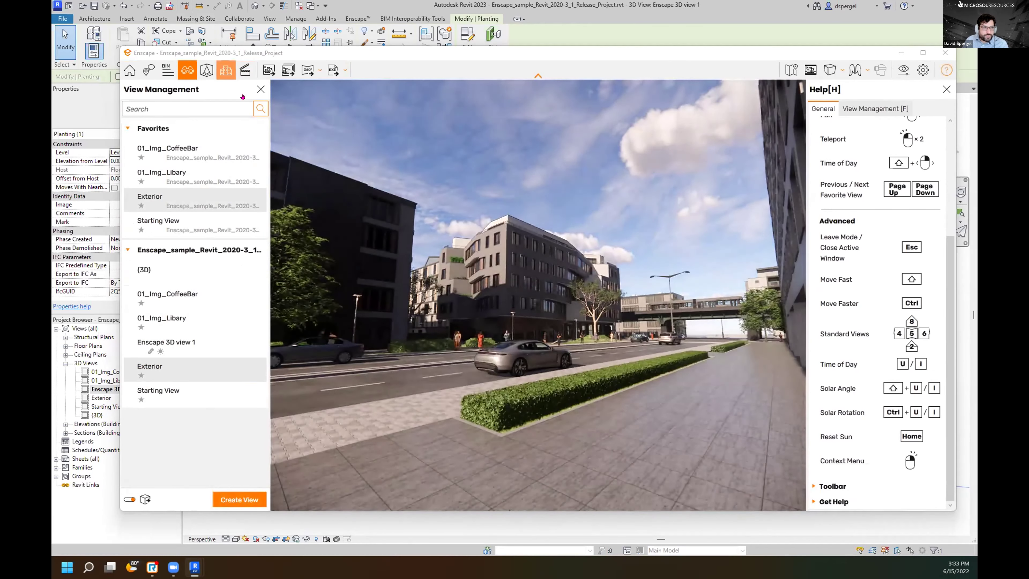
pyautogui.click(245, 72)
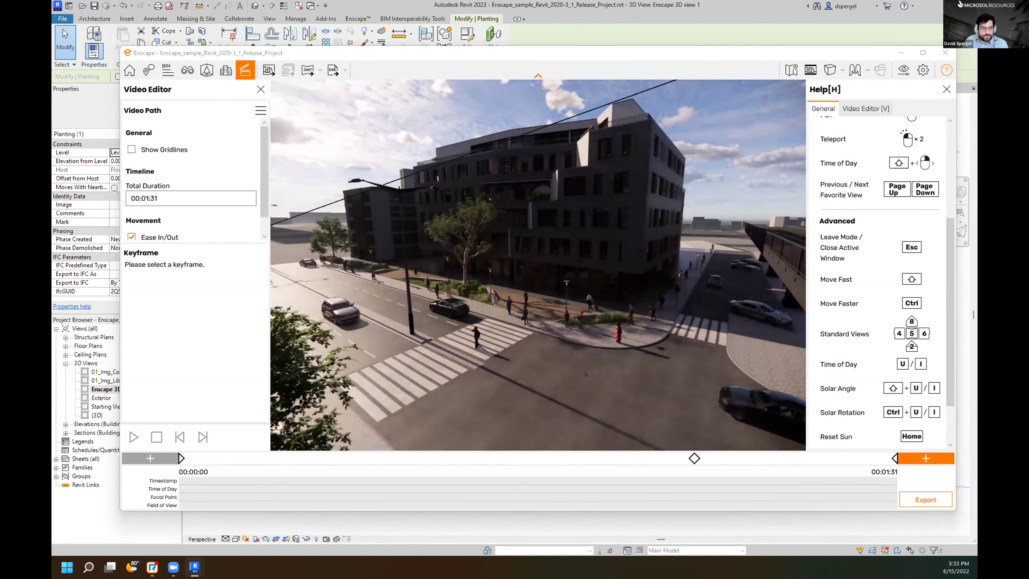
# Preview the start of the video path, stop it, and inspect the second keyframe's camera and override settings.
pyautogui.click(135, 440)
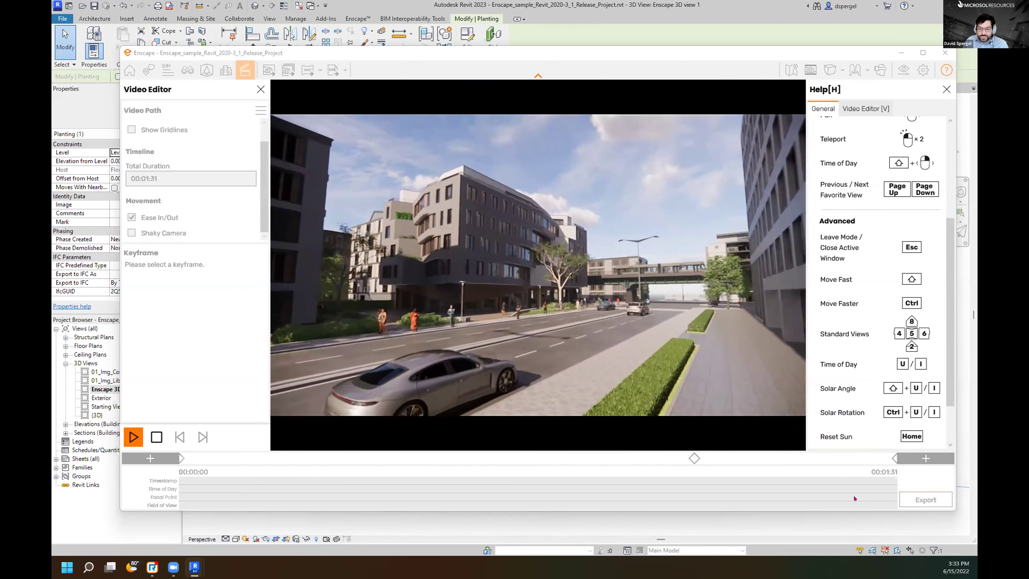
pyautogui.click(157, 436)
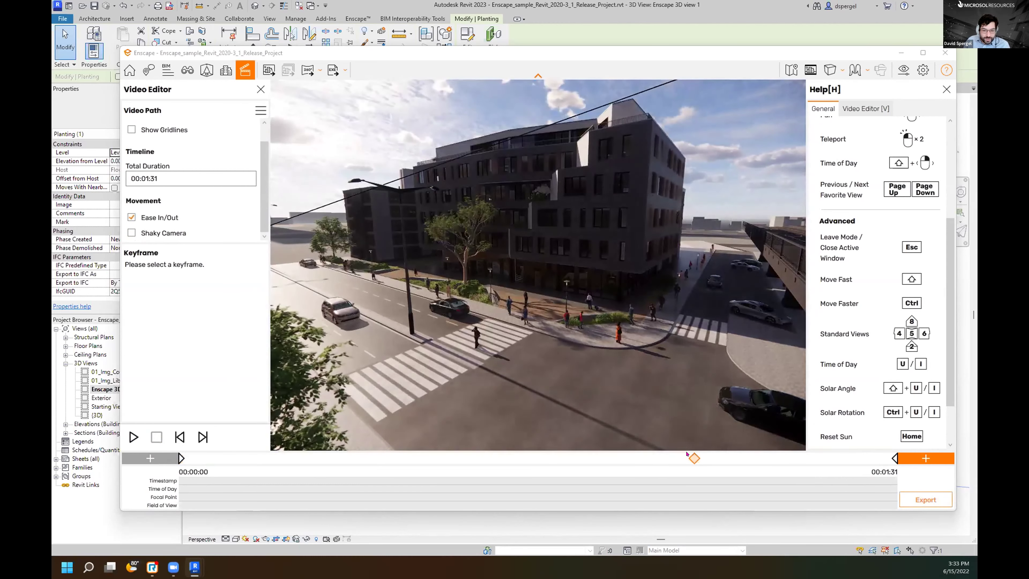
pyautogui.click(690, 458)
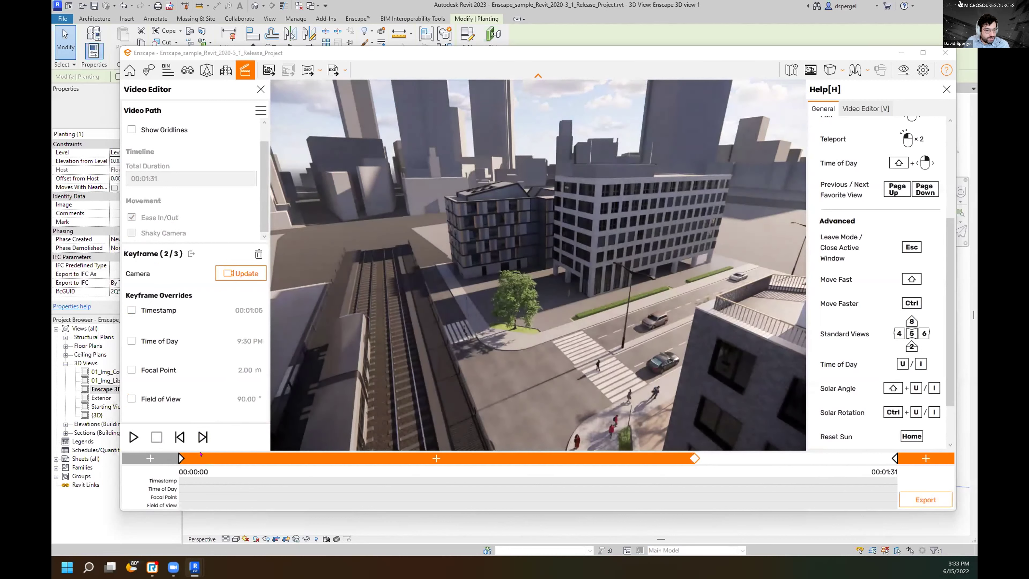
pyautogui.click(194, 457)
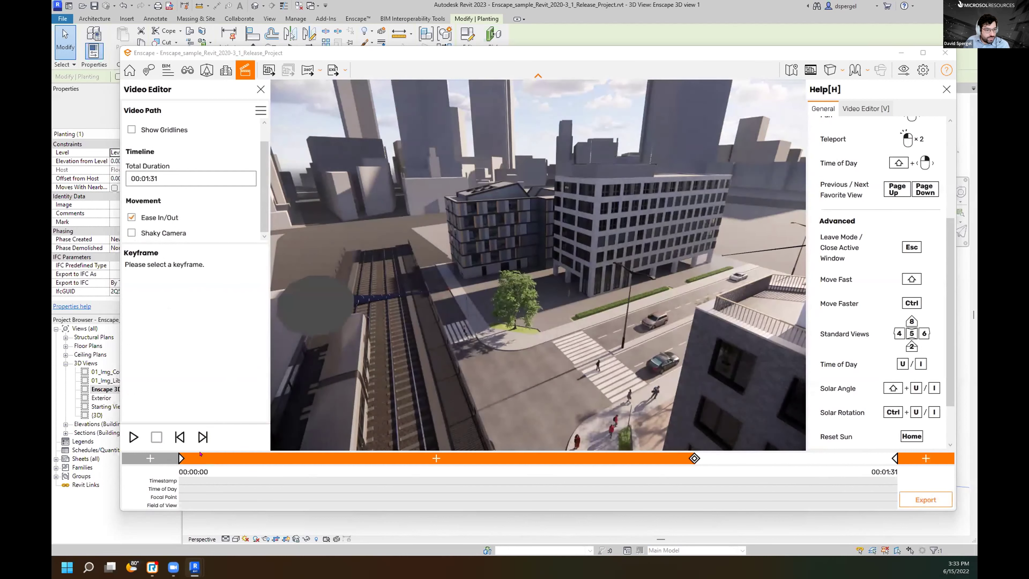
# Set the video path's total duration to 00:00:22.
pyautogui.click(156, 177)
pyautogui.click(180, 229)
pyautogui.click(179, 230)
pyautogui.click(179, 230)
pyautogui.click(179, 230)
pyautogui.click(180, 229)
pyautogui.click(179, 230)
pyautogui.click(179, 229)
pyautogui.click(179, 229)
pyautogui.click(179, 229)
pyautogui.click(184, 213)
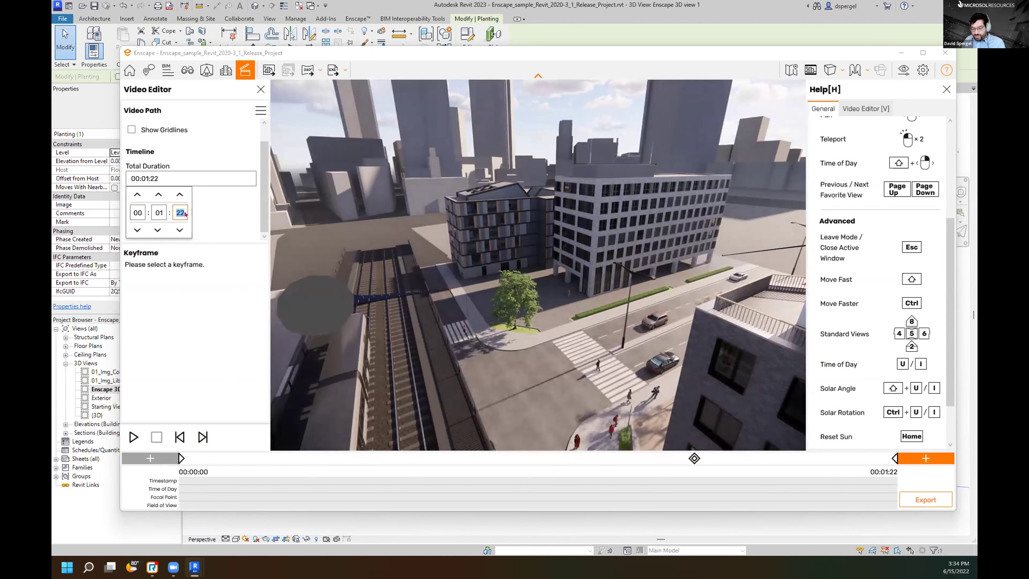
pyautogui.click(158, 212)
pyautogui.doubleClick(158, 213)
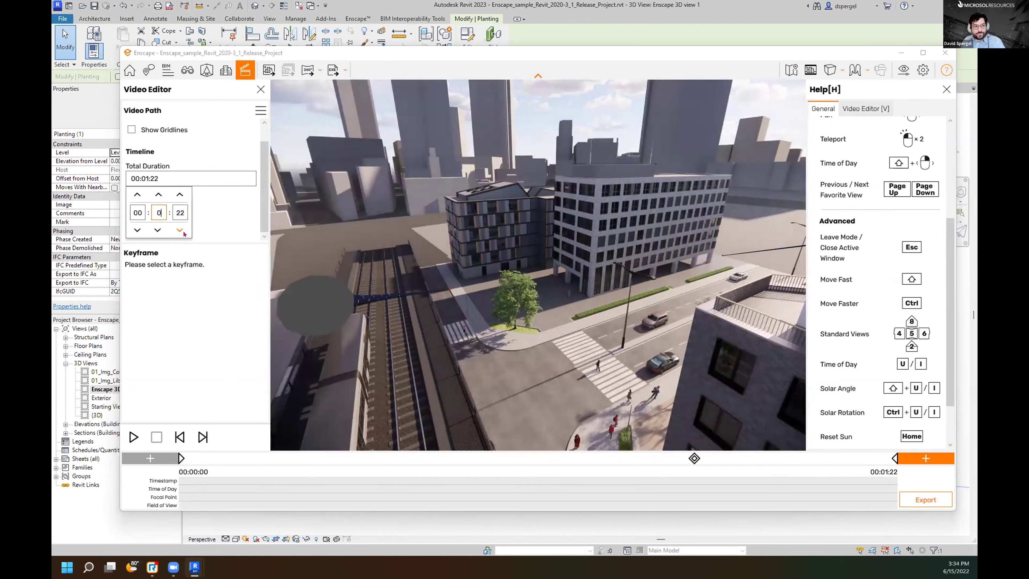
pyautogui.write('0')
pyautogui.press('Return')
# Preview the video path in daylight, and preview it again with the time of day at 00:24.
pyautogui.click(133, 436)
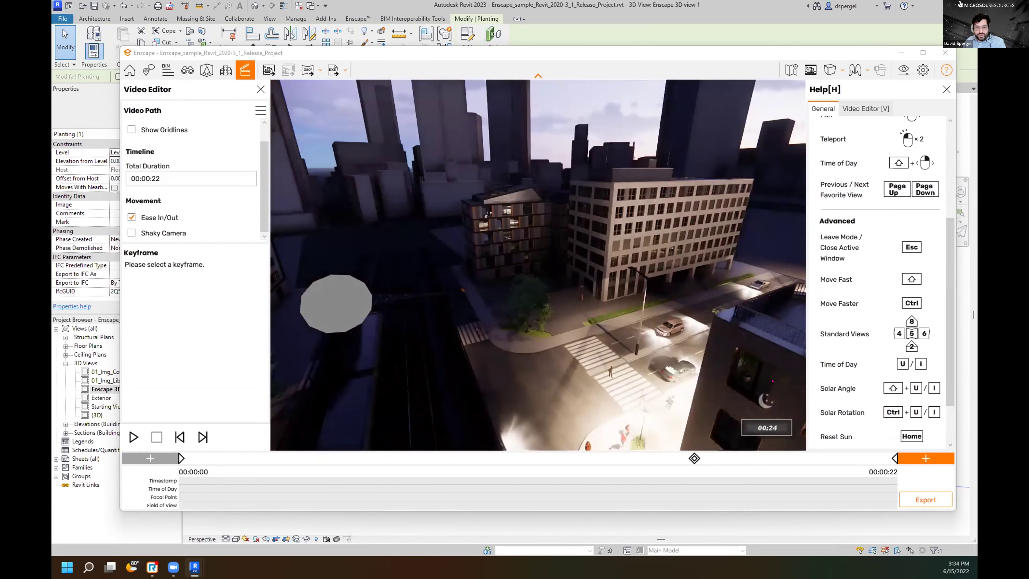
pyautogui.click(134, 437)
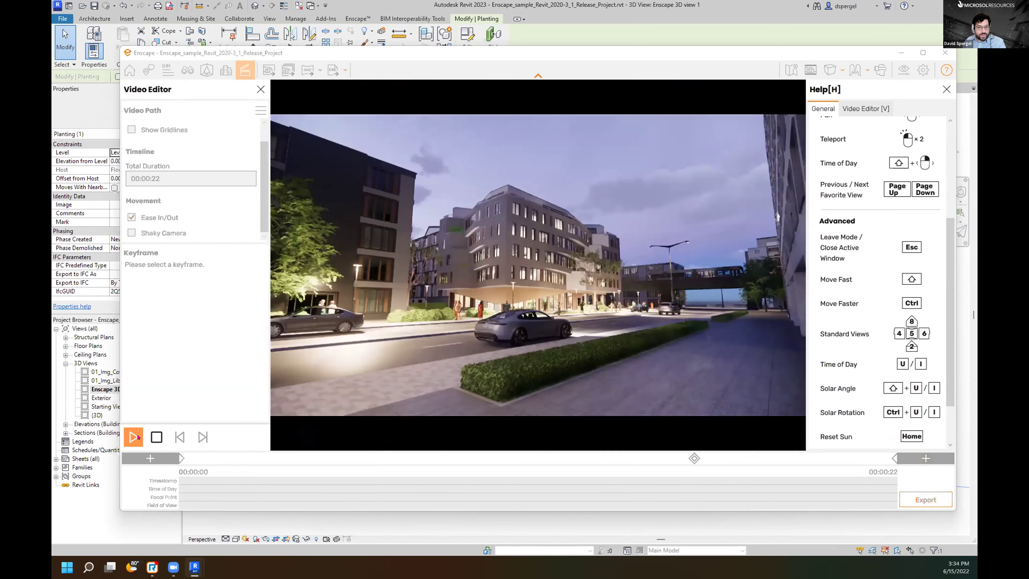